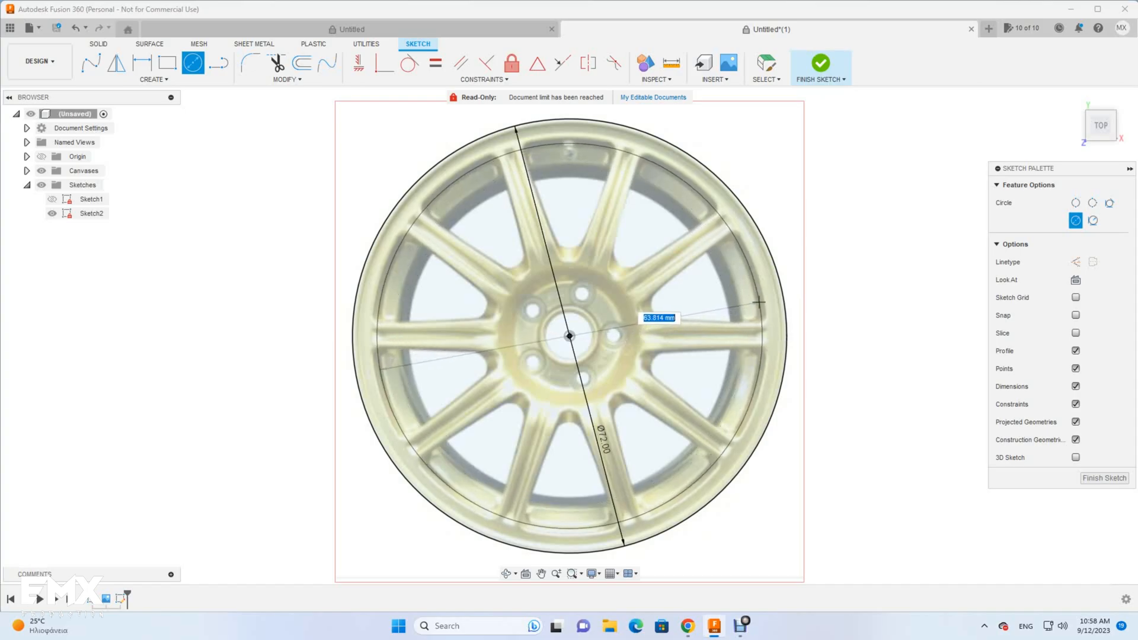
- Draw two circles concentric with the wheel, tracing the rim's inner edges inside the 72 mm circle
{"action": "left_click", "coordinate": [767, 319]}
{"action": "left_click", "coordinate": [570, 336]}
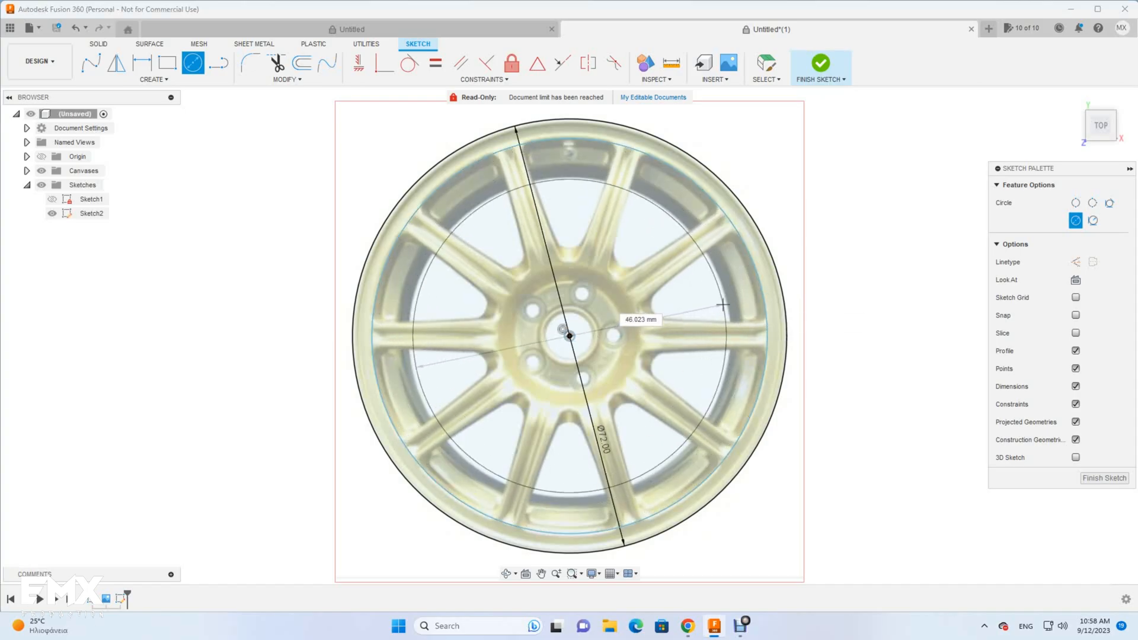
{"action": "left_click", "coordinate": [742, 310]}
- Offset the 72 mm circle outward by 3 mm
{"action": "key", "text": "o"}
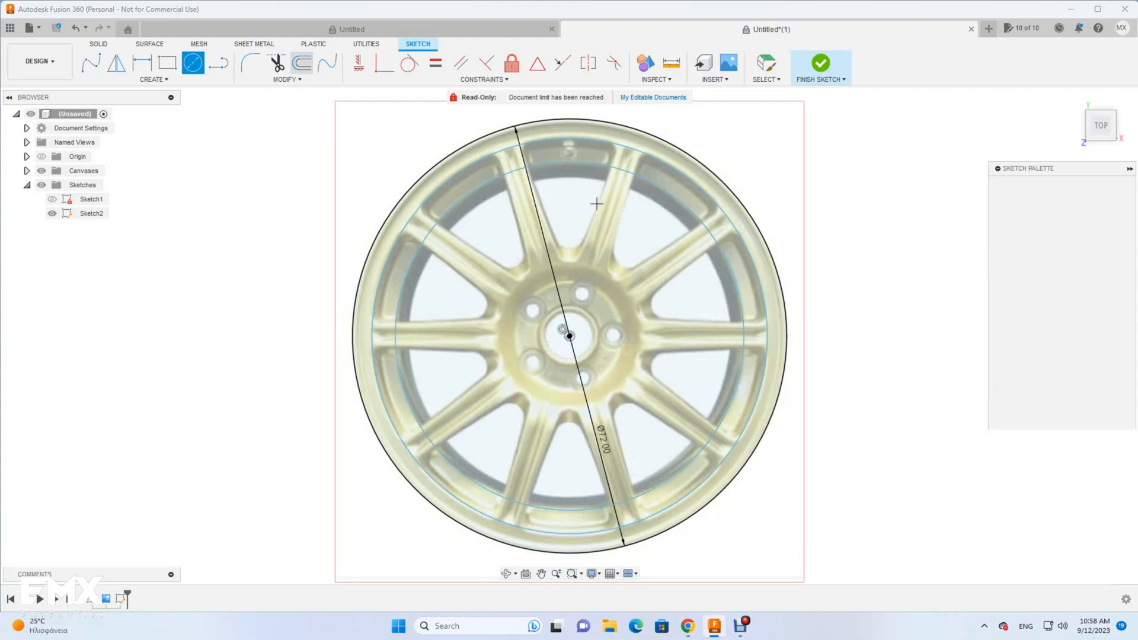
{"action": "left_click", "coordinate": [510, 126]}
{"action": "key", "text": "Return"}
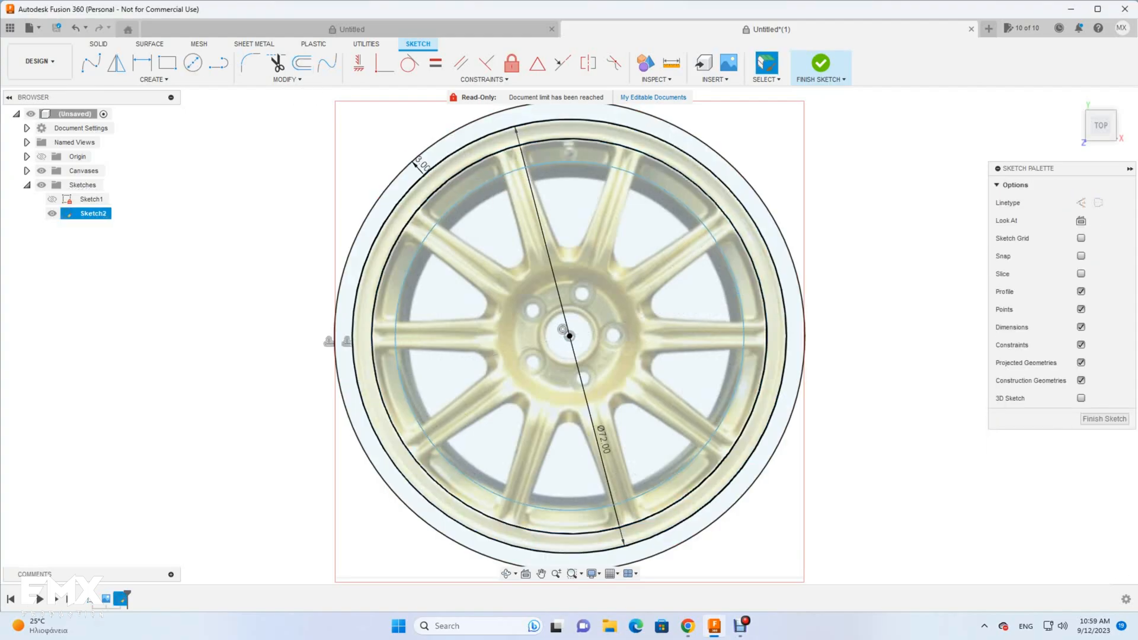
- Draw two circles from the wheel centre, one tracing the centre bore and one about 21 mm across around the hub
{"action": "scroll", "coordinate": [785, 436], "scroll_direction": "up", "scroll_amount": 1}
{"action": "key", "text": "c"}
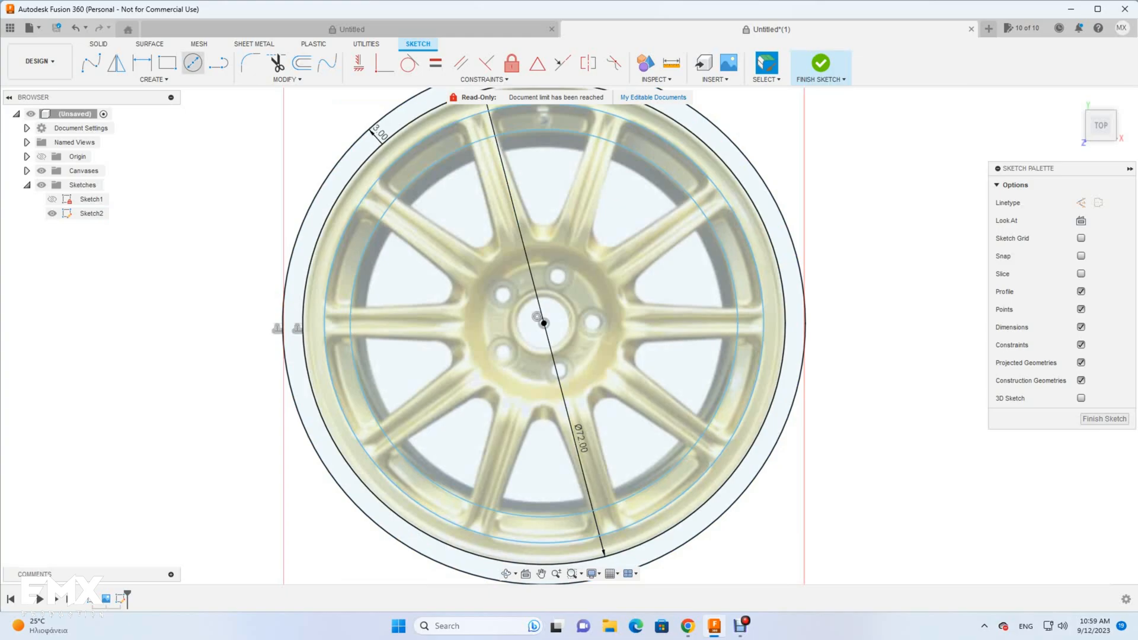
{"action": "left_click", "coordinate": [544, 324]}
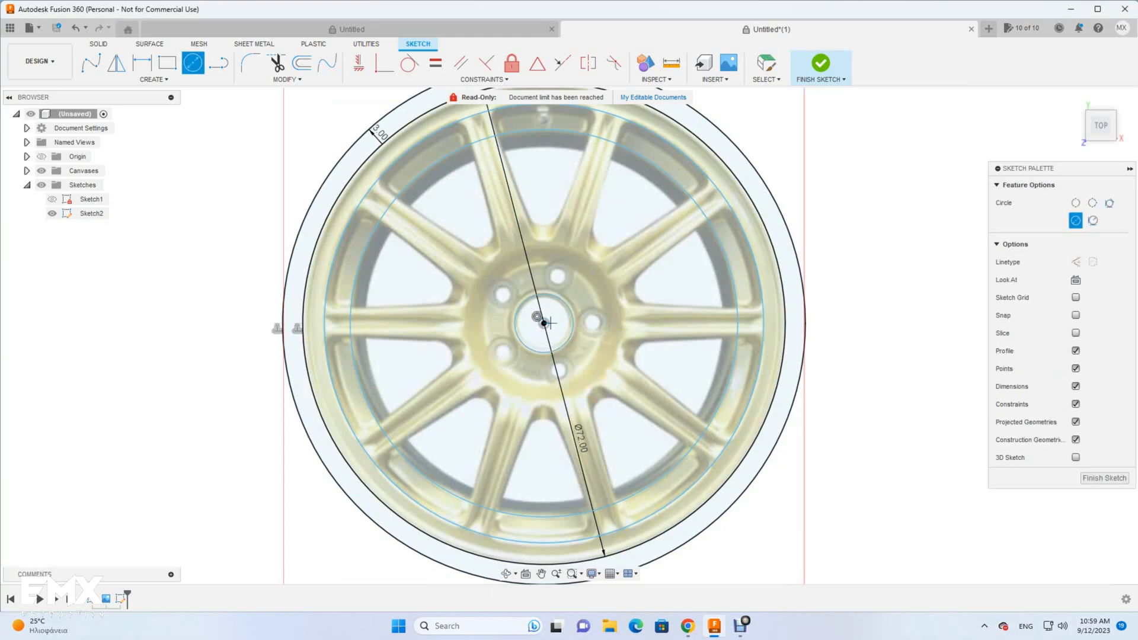
{"action": "left_click", "coordinate": [610, 303]}
- Draw two concentric circles tracing the bolt hole above the centre bore and its surrounding recess
{"action": "scroll", "coordinate": [572, 292], "scroll_direction": "up", "scroll_amount": 5}
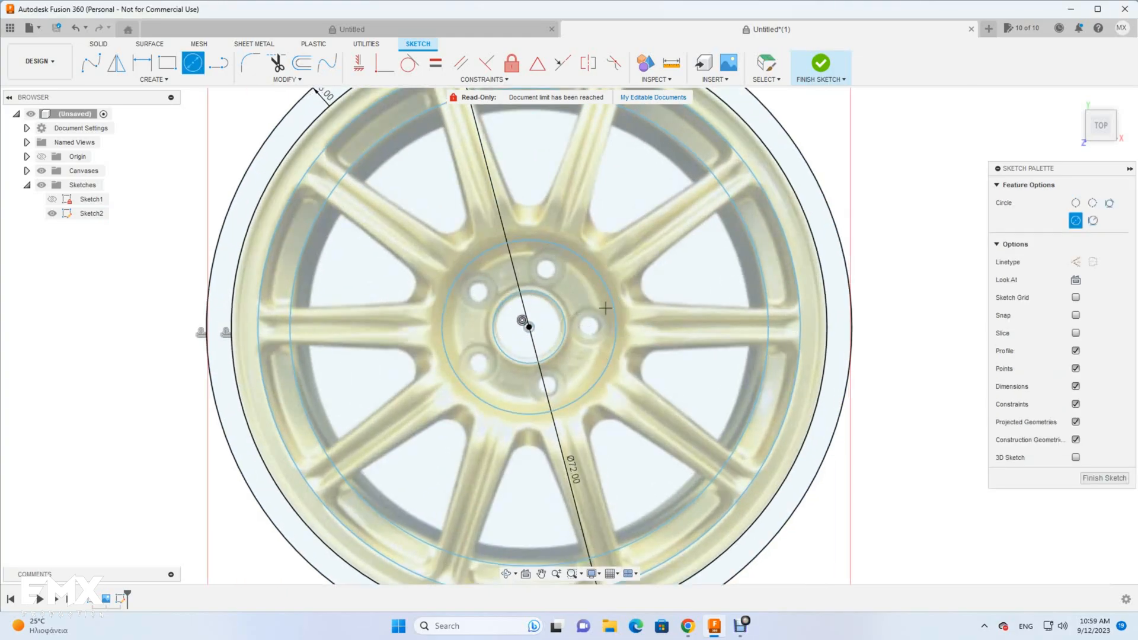
{"action": "left_click", "coordinate": [533, 255]}
{"action": "left_click", "coordinate": [566, 272]}
- Create a circular pattern of the two bolt hole circles around the wheel centre with a quantity of 5
{"action": "left_click", "coordinate": [154, 79]}
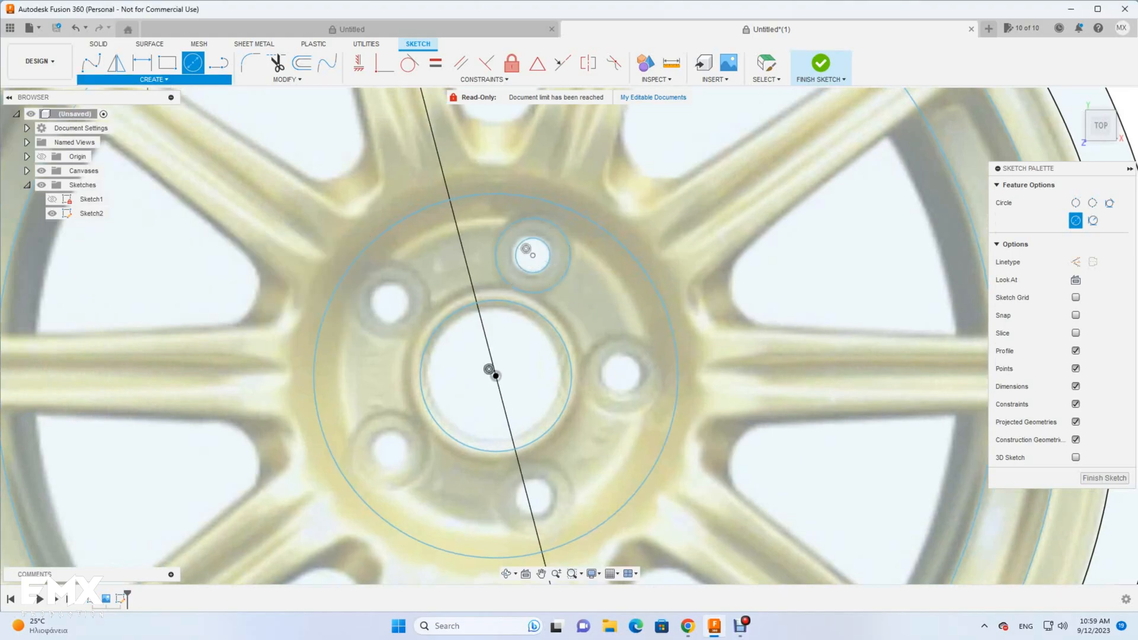
{"action": "left_click", "coordinate": [114, 235]}
{"action": "left_click", "coordinate": [906, 203]}
{"action": "left_click", "coordinate": [538, 314]}
{"action": "type", "text": "5"}
{"action": "key", "text": "Return"}
{"action": "scroll", "coordinate": [537, 315], "scroll_direction": "down", "scroll_amount": 5}
{"action": "scroll", "coordinate": [537, 315], "scroll_direction": "down", "scroll_amount": 3}
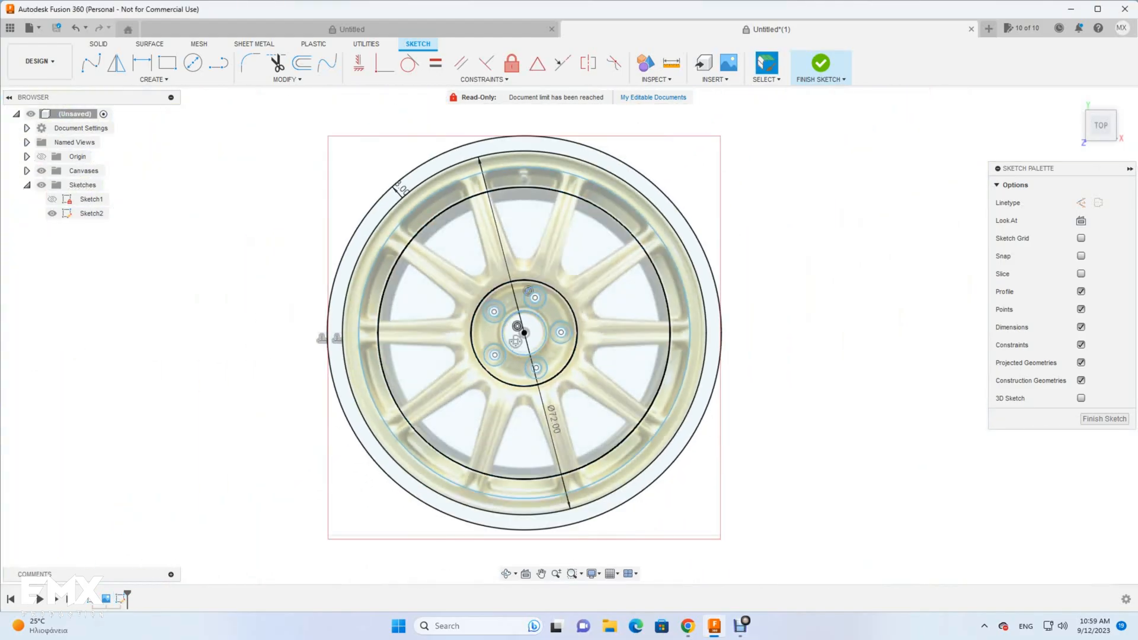
- Draw a vertical line from the wheel centre up to the innermost rim circle
{"action": "scroll", "coordinate": [554, 216], "scroll_direction": "up", "scroll_amount": 3}
{"action": "scroll", "coordinate": [601, 255], "scroll_direction": "up", "scroll_amount": 1}
{"action": "key", "text": "o"}
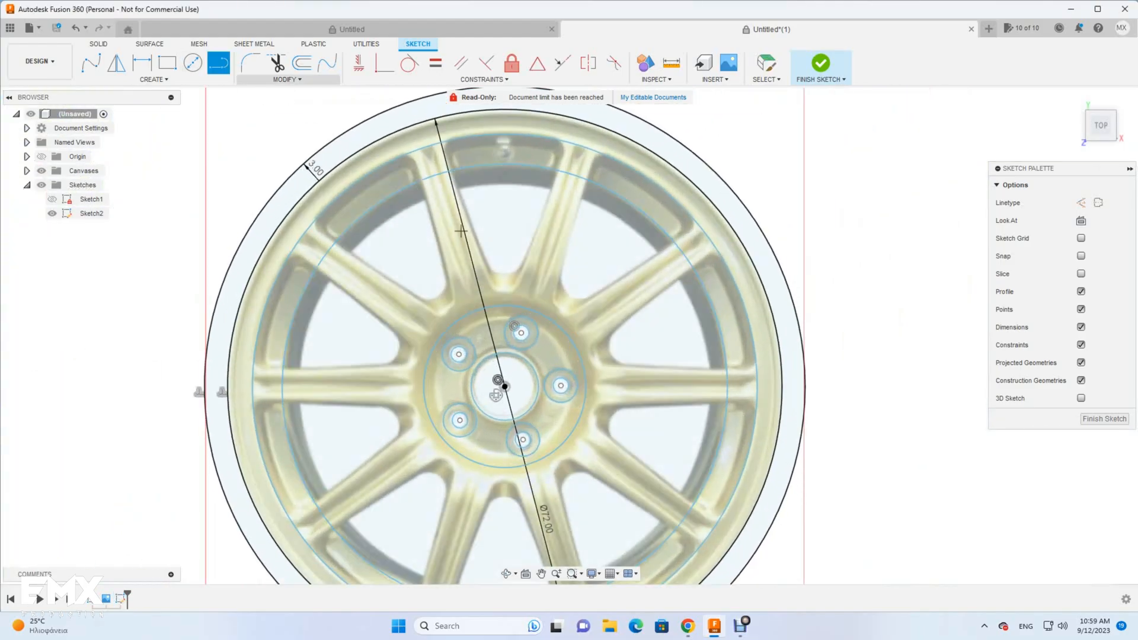
{"action": "left_click", "coordinate": [522, 332]}
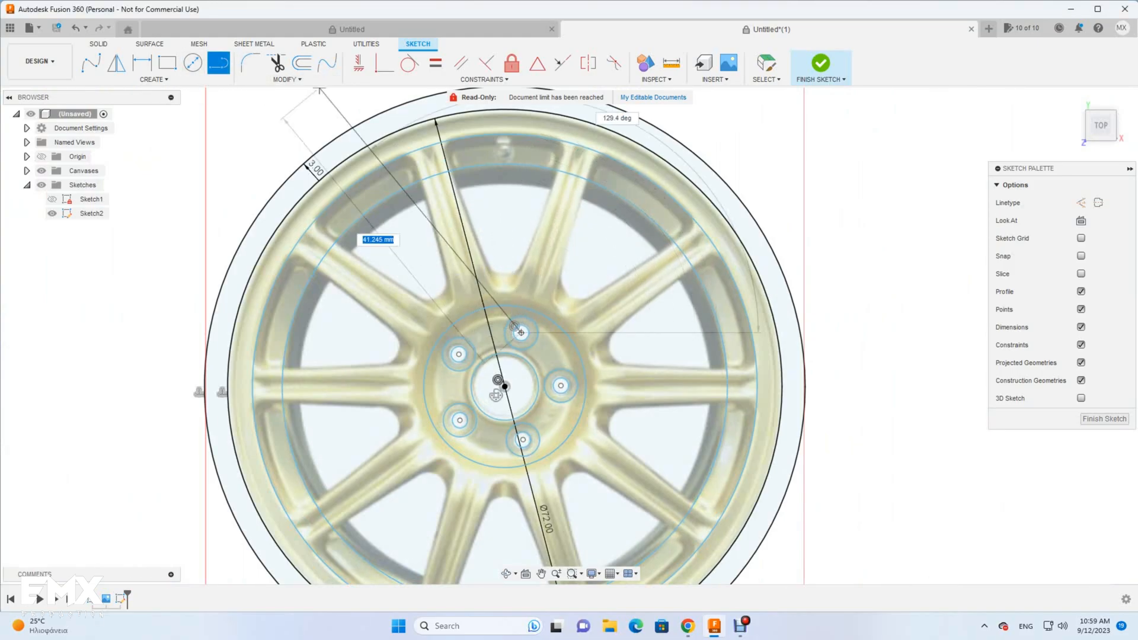
{"action": "key", "text": "c"}
{"action": "left_click", "coordinate": [505, 387]}
{"action": "left_click", "coordinate": [505, 164]}
- Draw a line about 23 mm long along a spoke edge, from the vertical line at the hub circle to the rim circle
{"action": "scroll", "coordinate": [473, 144], "scroll_direction": "up", "scroll_amount": 2}
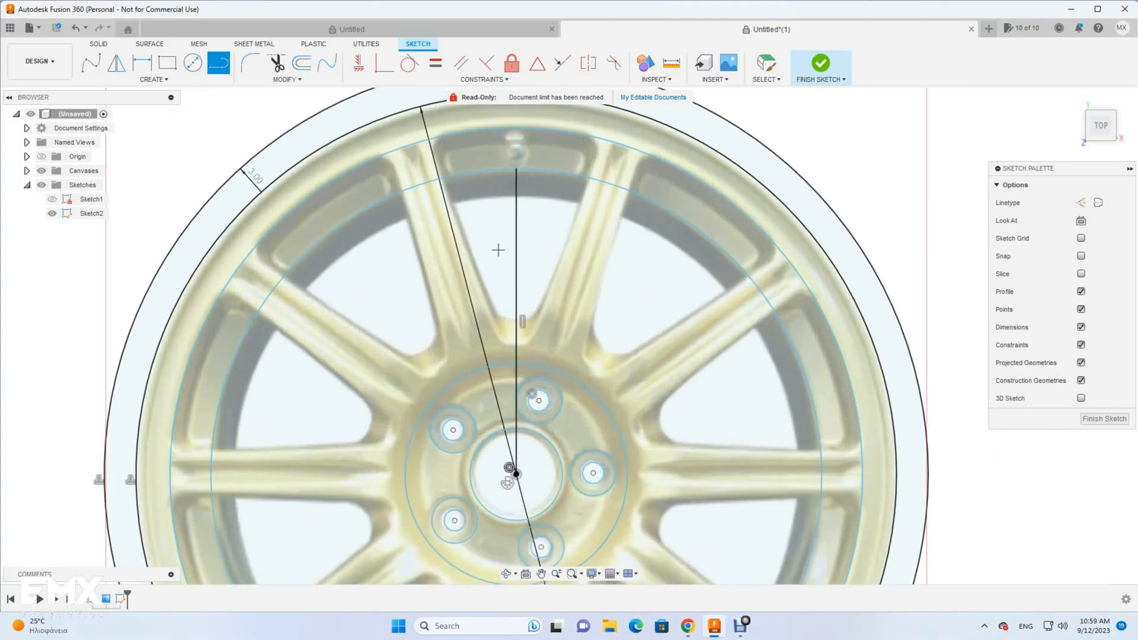
{"action": "scroll", "coordinate": [498, 249], "scroll_direction": "down", "scroll_amount": 1}
{"action": "left_click", "coordinate": [514, 344]}
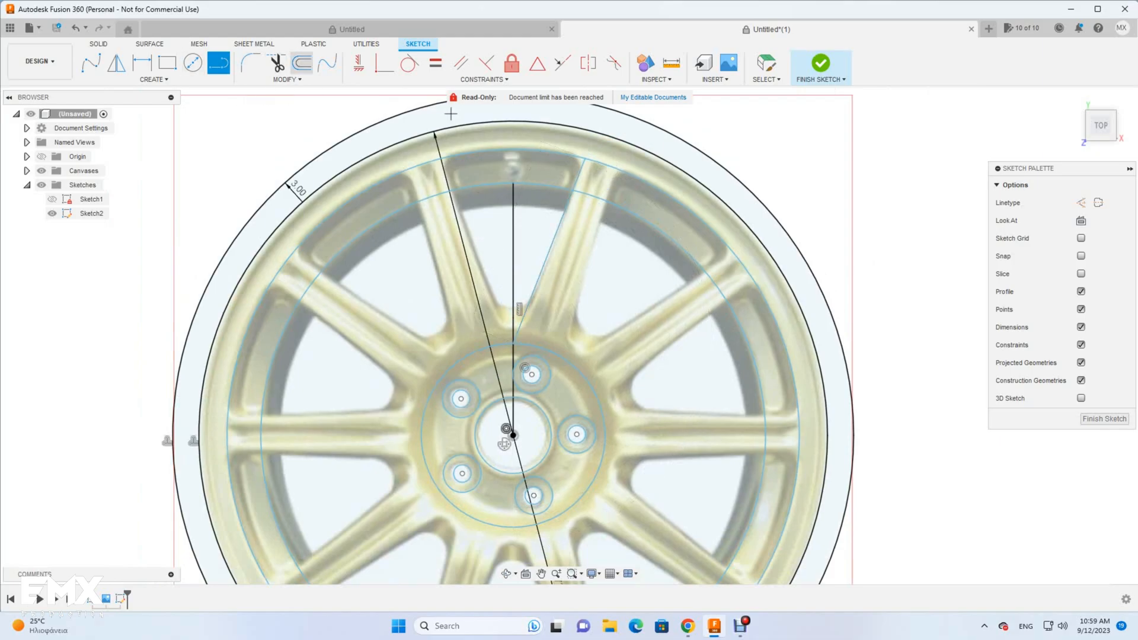
- Mirror the spoke edge line about the vertical centre line
{"action": "left_click", "coordinate": [117, 63]}
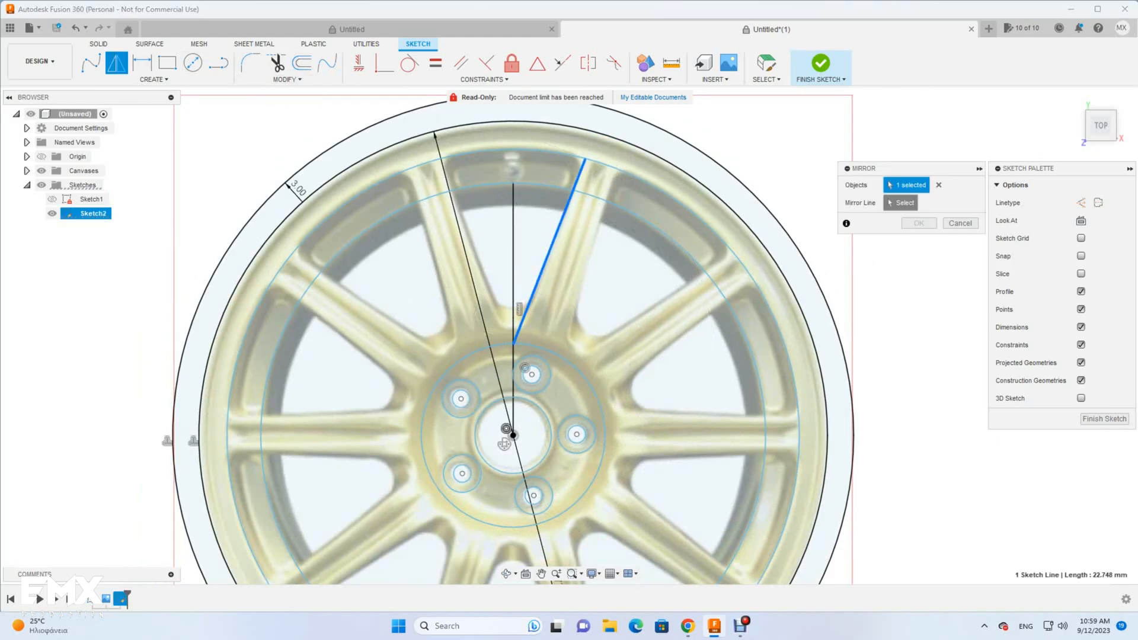
{"action": "left_click", "coordinate": [901, 203]}
{"action": "left_click", "coordinate": [513, 249]}
{"action": "left_click", "coordinate": [919, 223]}
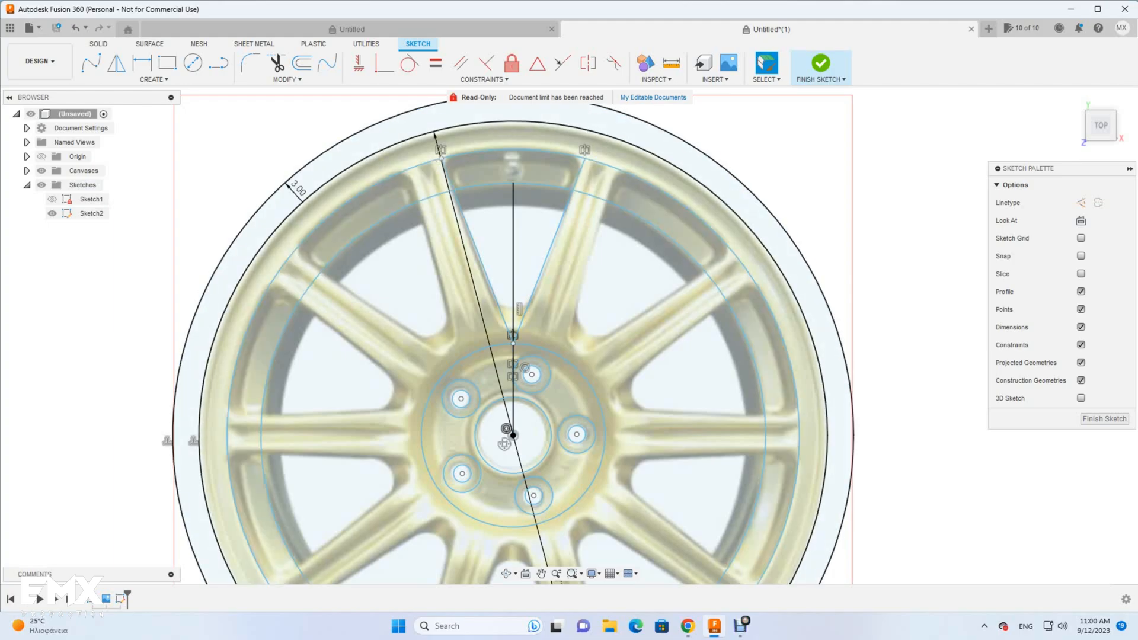
- Create a circular pattern of the two spoke edge lines around the hub circle's centre with a quantity of 10
{"action": "left_click", "coordinate": [153, 79]}
{"action": "left_click", "coordinate": [113, 236]}
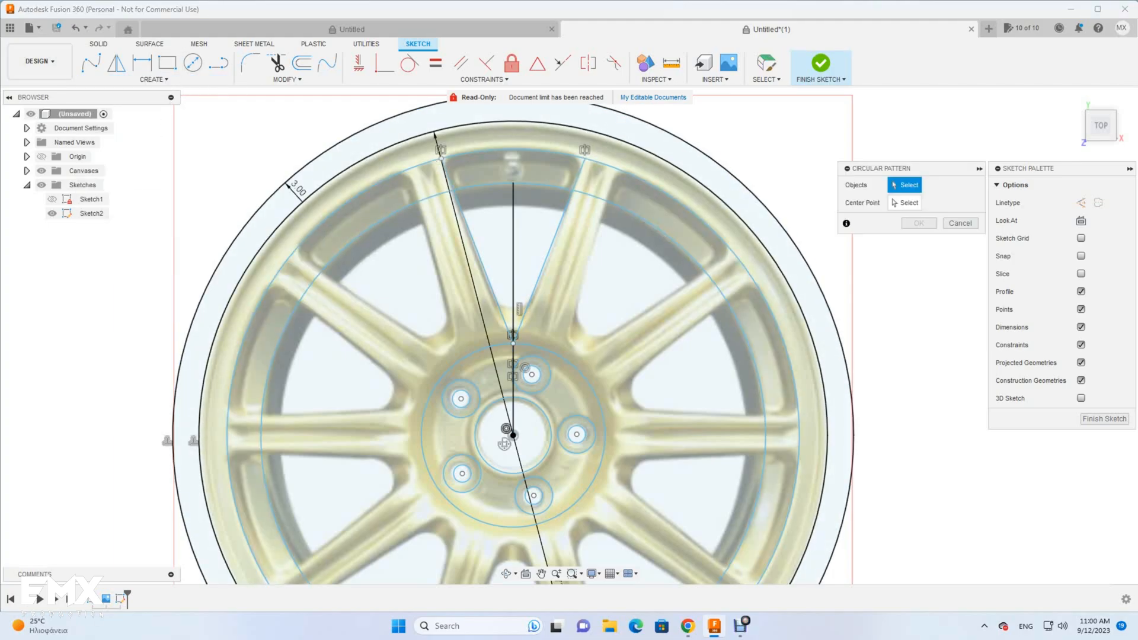
{"action": "left_click", "coordinate": [482, 260]}
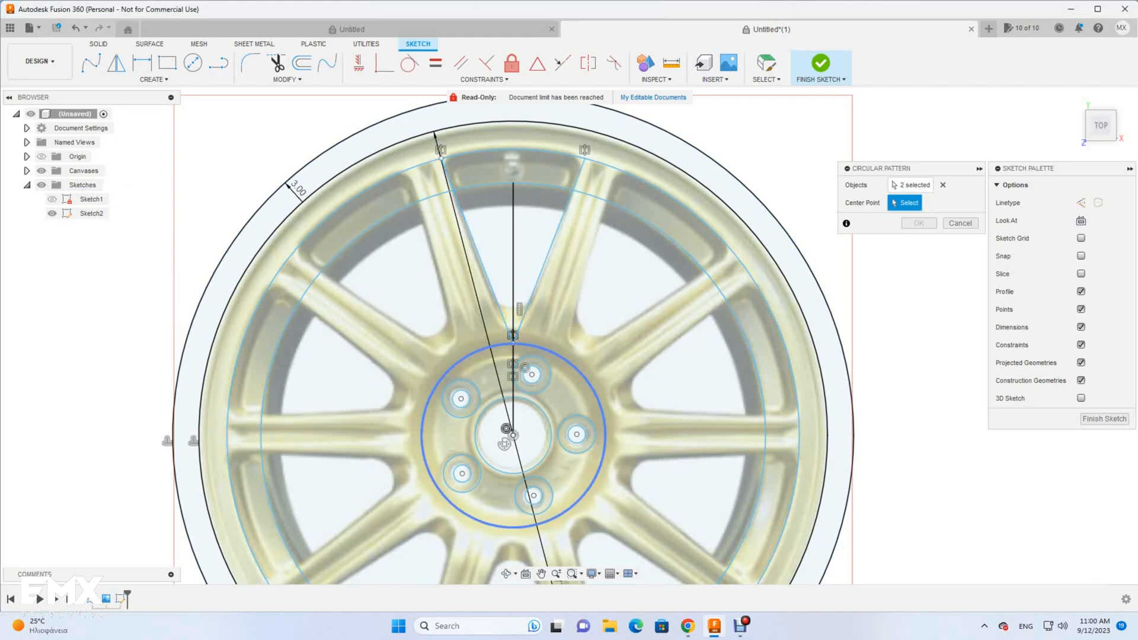
{"action": "left_click", "coordinate": [593, 388]}
{"action": "key", "text": "BackSpace"}
{"action": "type", "text": "0"}
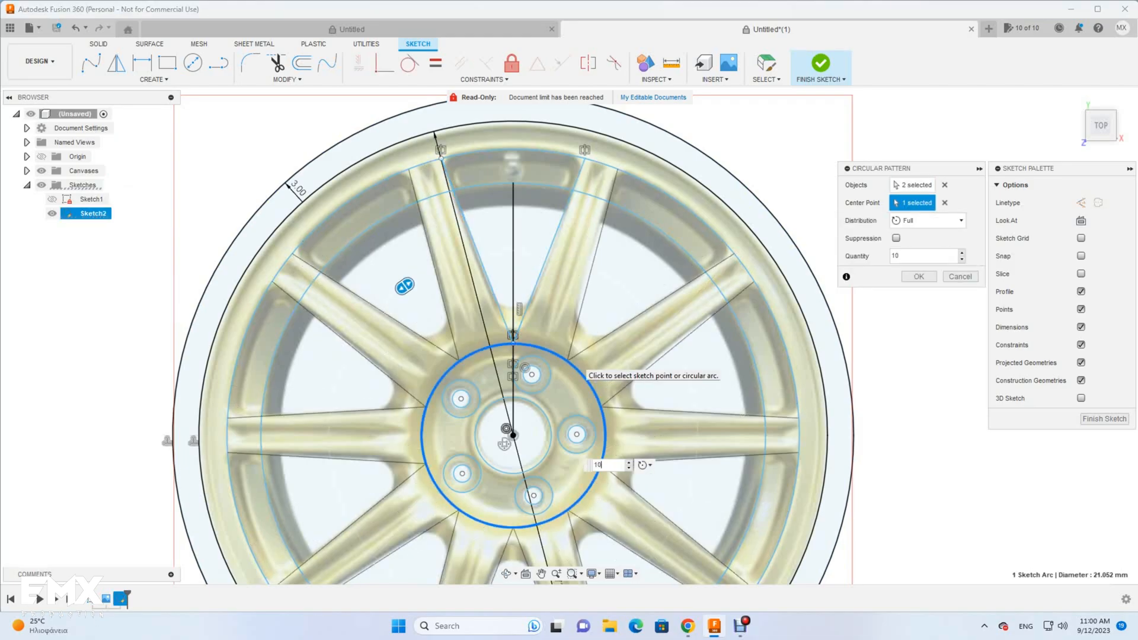
{"action": "key", "text": "Return"}
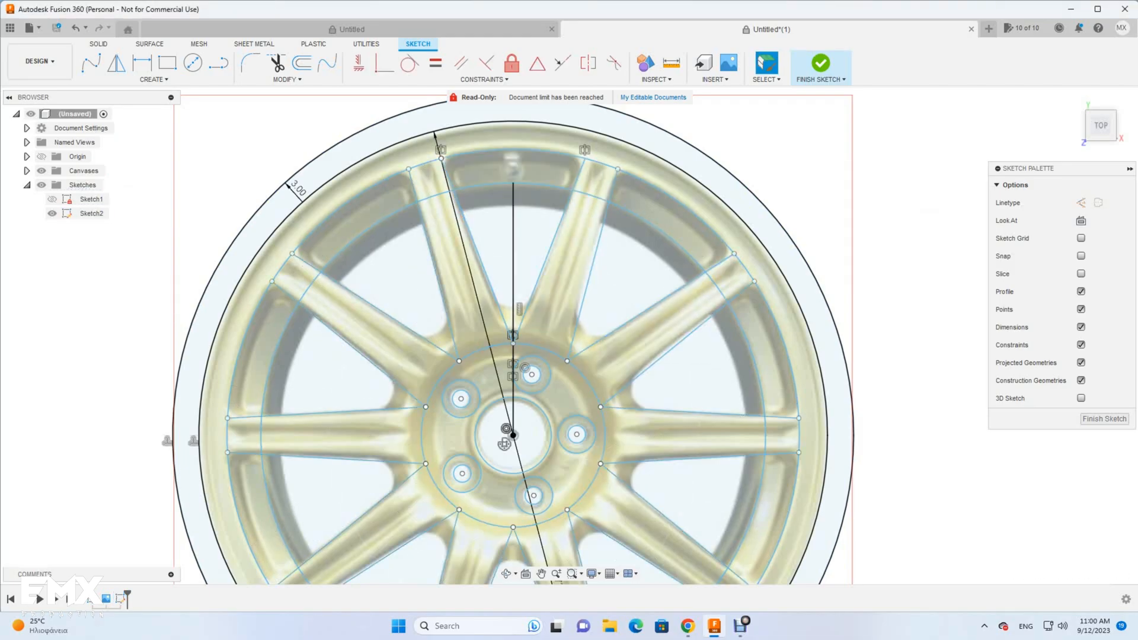
- Draw a line down the middle of the upper spoke beside the vertical line, from the rim circle towards the hub
{"action": "left_click", "coordinate": [574, 191]}
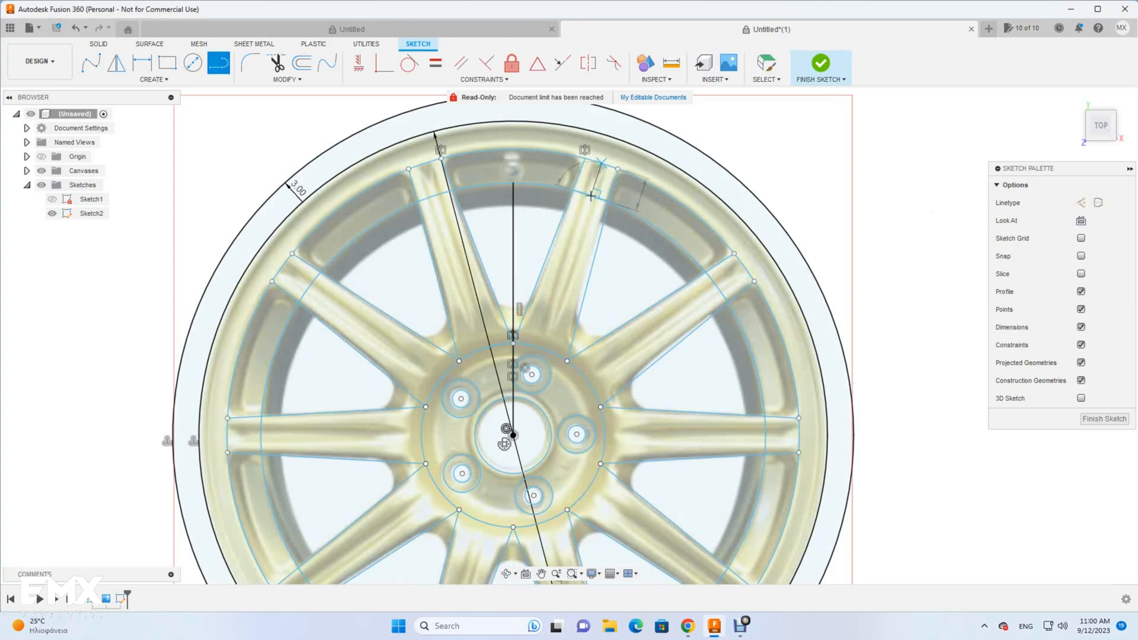
{"action": "scroll", "coordinate": [553, 310], "scroll_direction": "up", "scroll_amount": 4}
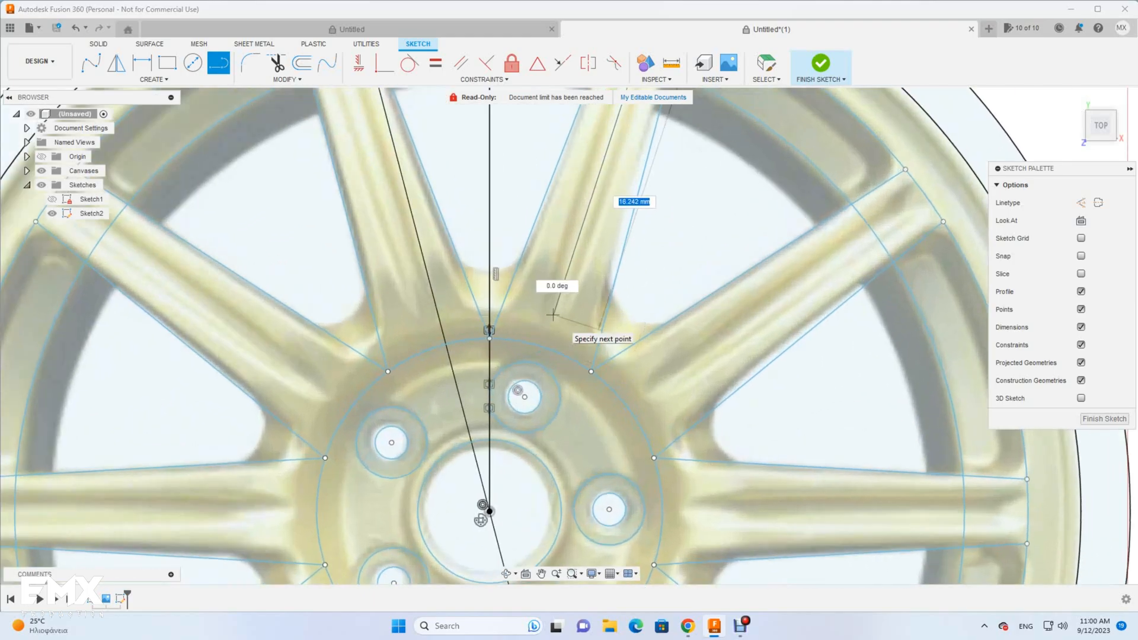
{"action": "left_click", "coordinate": [554, 313]}
{"action": "scroll", "coordinate": [554, 313], "scroll_direction": "down", "scroll_amount": 6}
{"action": "scroll", "coordinate": [608, 177], "scroll_direction": "up", "scroll_amount": 4}
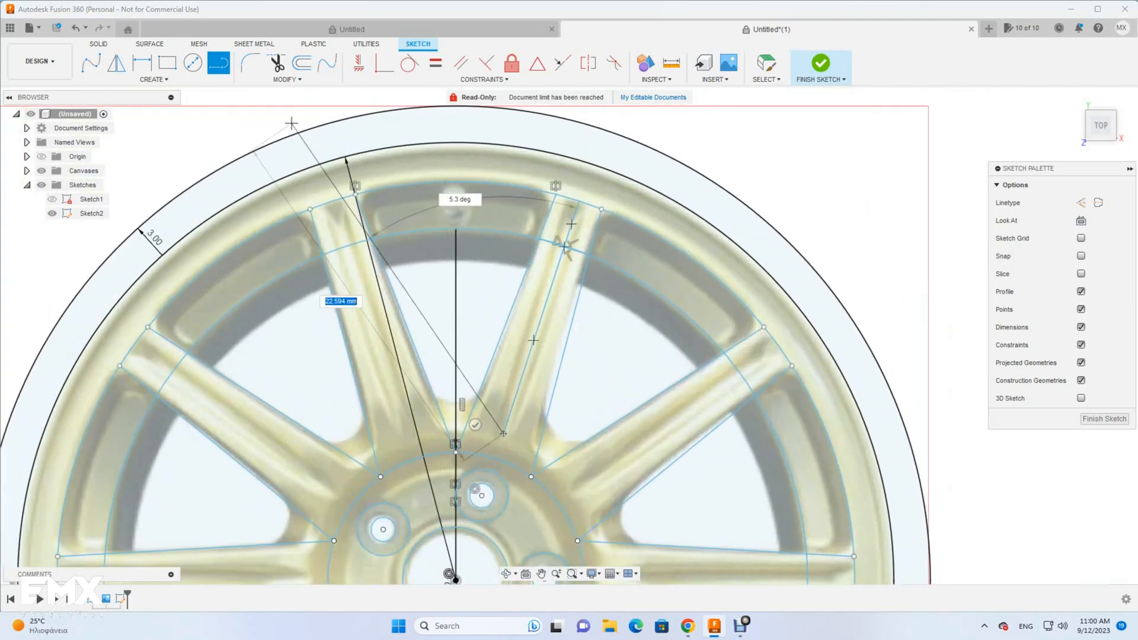
{"action": "key", "text": "c"}
{"action": "scroll", "coordinate": [362, 122], "scroll_direction": "down", "scroll_amount": 3}
- Create a circular pattern of the spoke's middle line around the wheel centre with a quantity of 10
{"action": "left_click", "coordinate": [156, 80]}
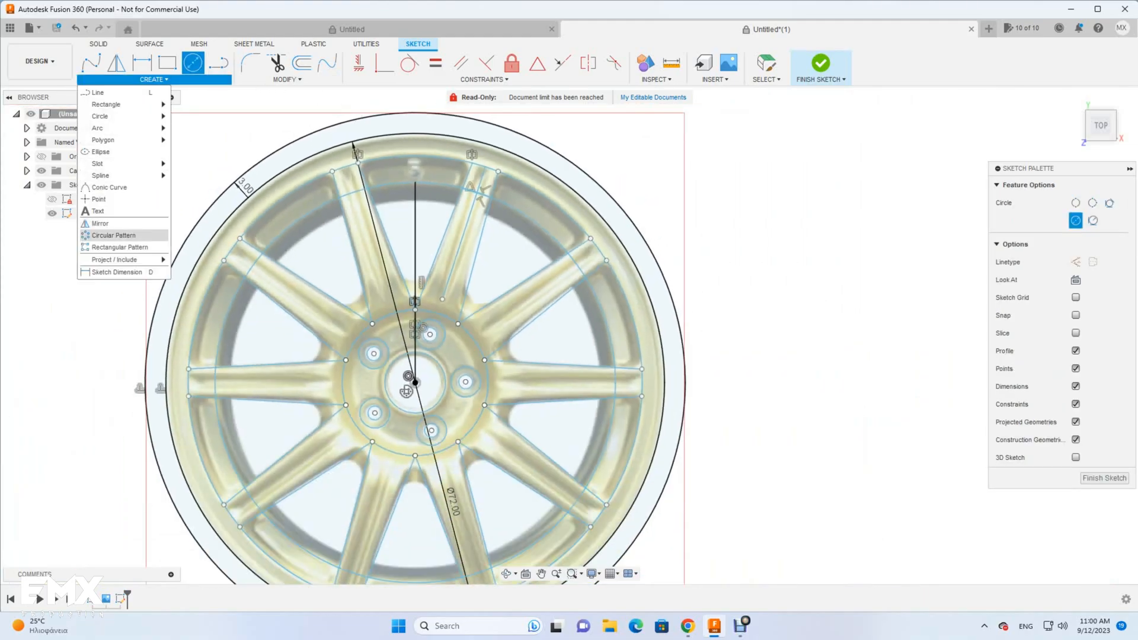
{"action": "left_click", "coordinate": [116, 236]}
{"action": "left_click", "coordinate": [462, 239]}
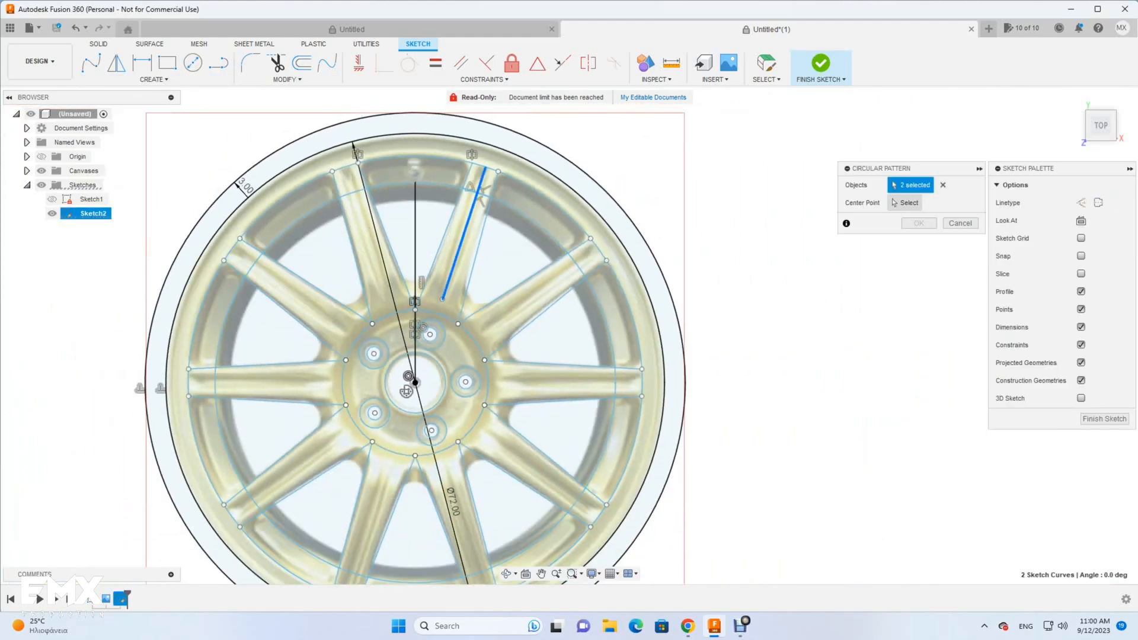
{"action": "left_click", "coordinate": [905, 203]}
{"action": "left_click", "coordinate": [415, 382]}
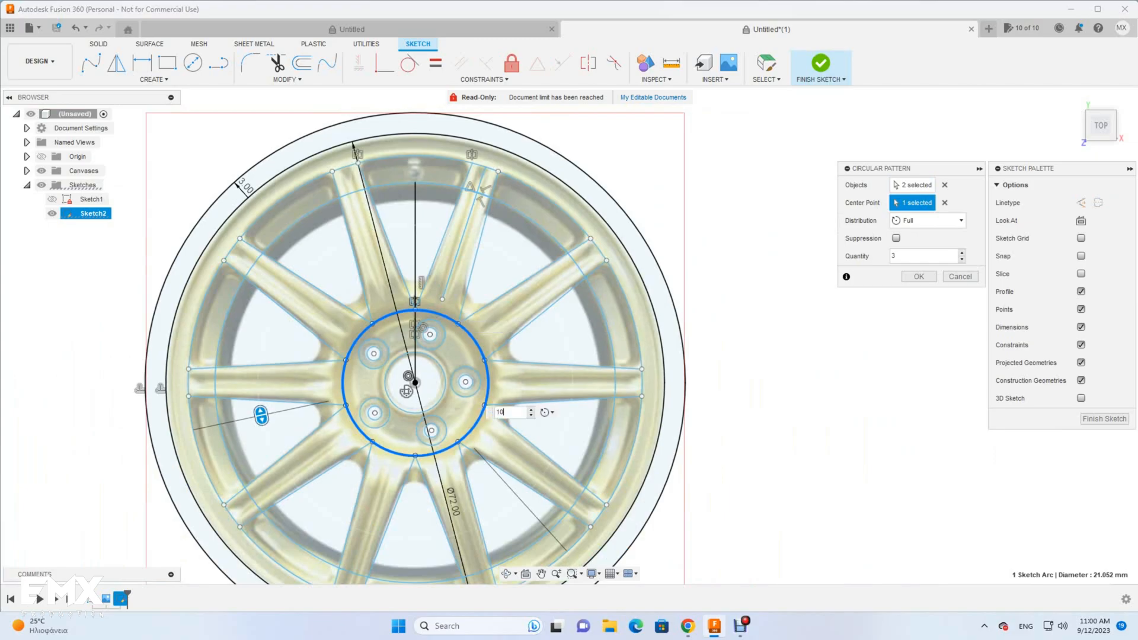
{"action": "type", "text": "10"}
{"action": "key", "text": "Return"}
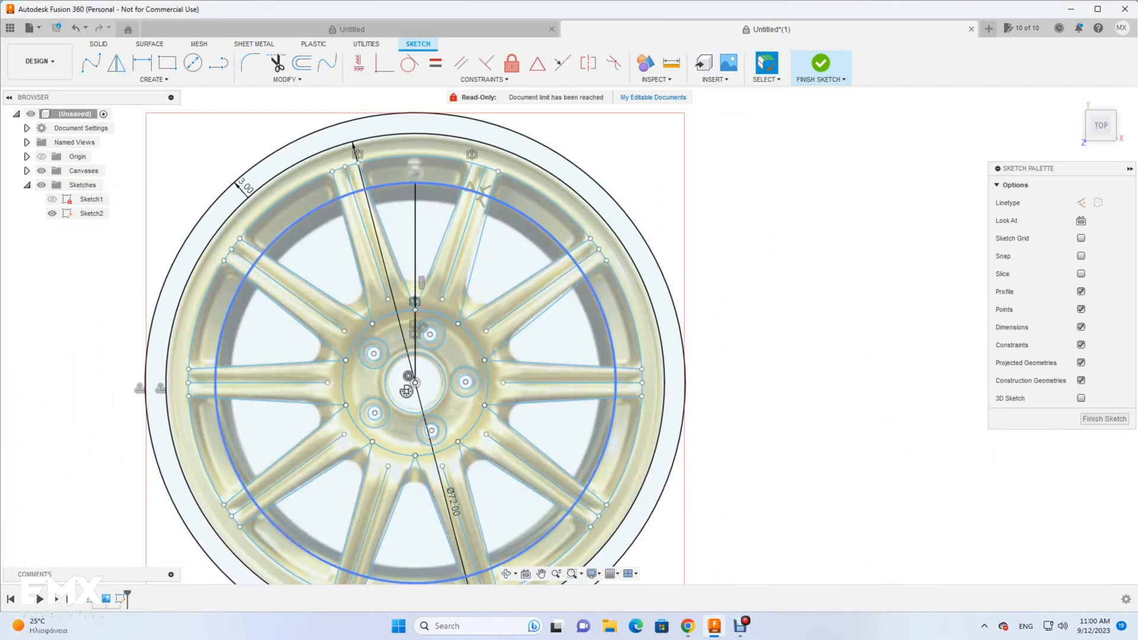
- Finish the wheel sketch
{"action": "scroll", "coordinate": [407, 391], "scroll_direction": "up", "scroll_amount": 2}
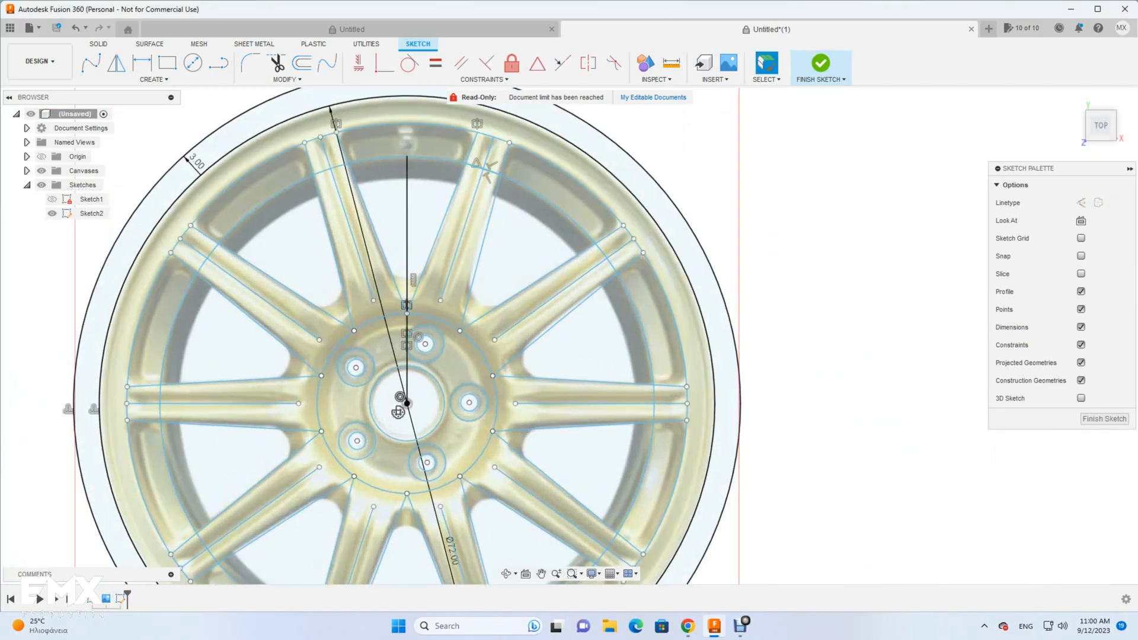
{"action": "scroll", "coordinate": [769, 272], "scroll_direction": "down", "scroll_amount": 1}
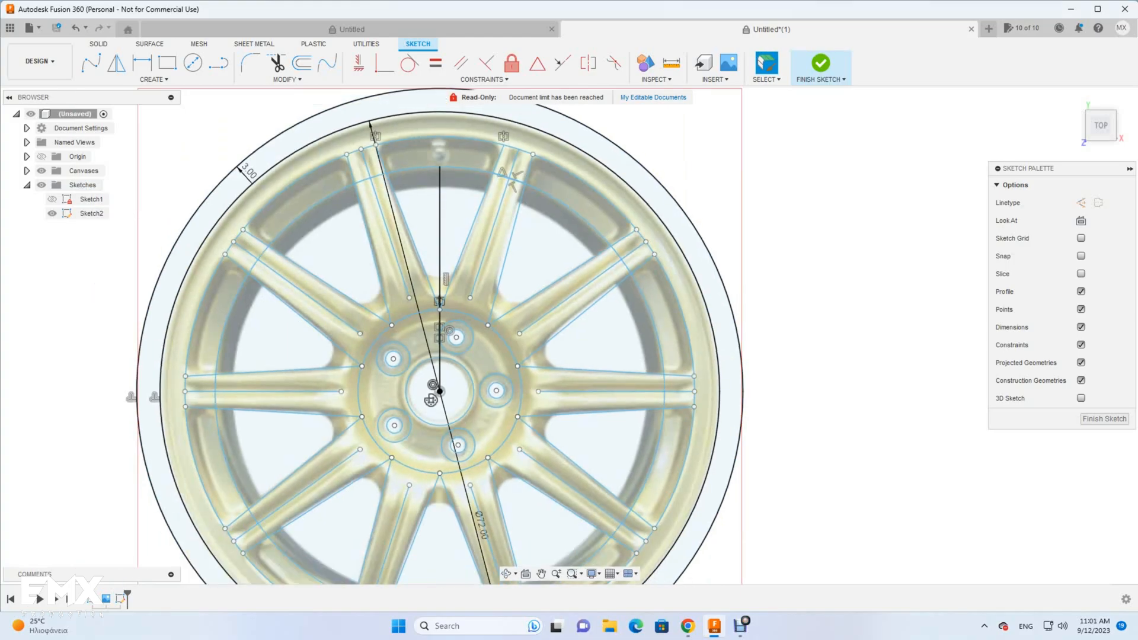
{"action": "scroll", "coordinate": [802, 384], "scroll_direction": "down", "scroll_amount": 3}
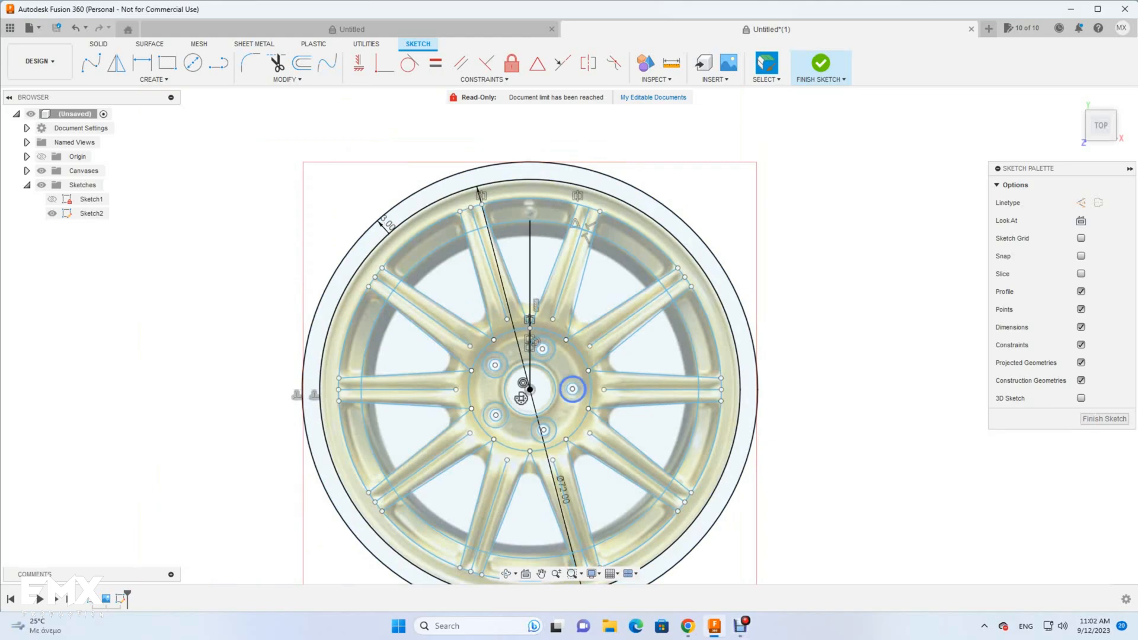
{"action": "scroll", "coordinate": [592, 381], "scroll_direction": "down", "scroll_amount": 5}
{"action": "scroll", "coordinate": [584, 444], "scroll_direction": "up", "scroll_amount": 6}
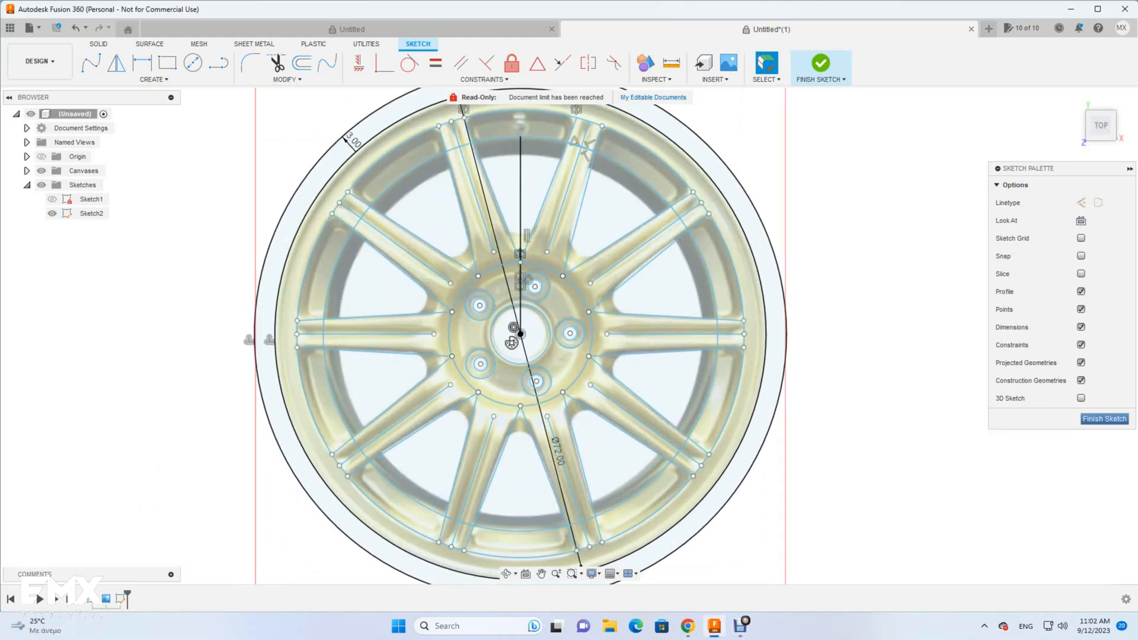
{"action": "left_click", "coordinate": [1105, 419]}
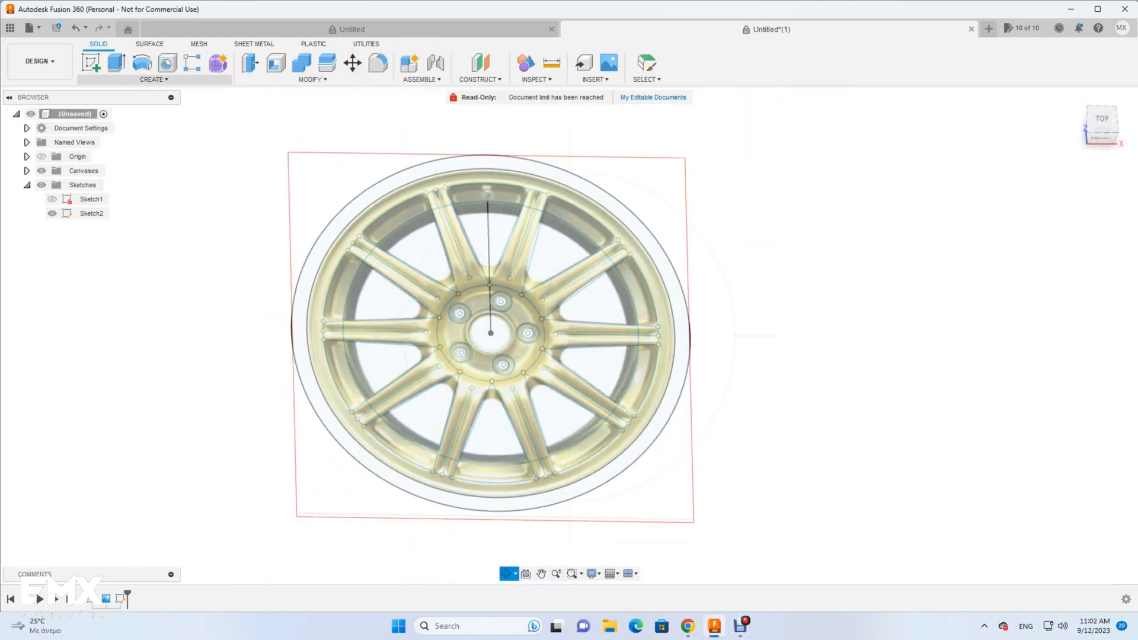
- Extrude the rim ring and all ten spoke profiles, including their outer end sections, 5 mm as a new body
{"action": "key", "text": "e"}
{"action": "left_click", "coordinate": [344, 238]}
{"action": "left_click", "coordinate": [358, 254]}
{"action": "left_click", "coordinate": [403, 271]}
{"action": "left_click", "coordinate": [471, 270]}
{"action": "left_click", "coordinate": [461, 244]}
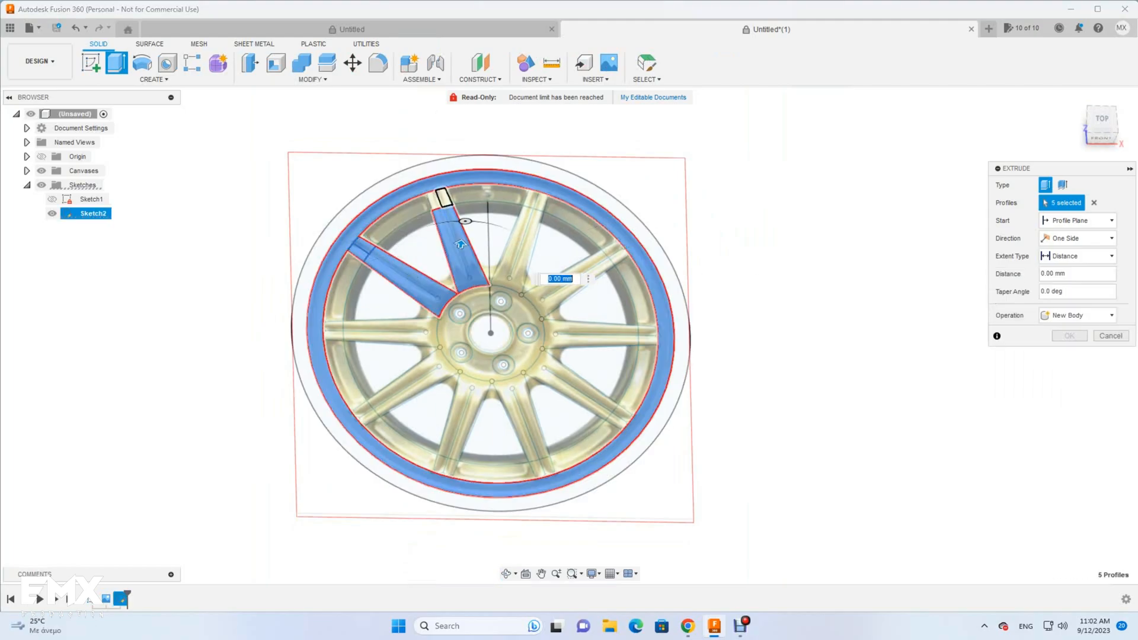
{"action": "left_click", "coordinate": [435, 201]}
{"action": "left_click", "coordinate": [522, 247]}
{"action": "left_click", "coordinate": [530, 198]}
{"action": "left_click", "coordinate": [542, 200]}
{"action": "left_click", "coordinate": [568, 281]}
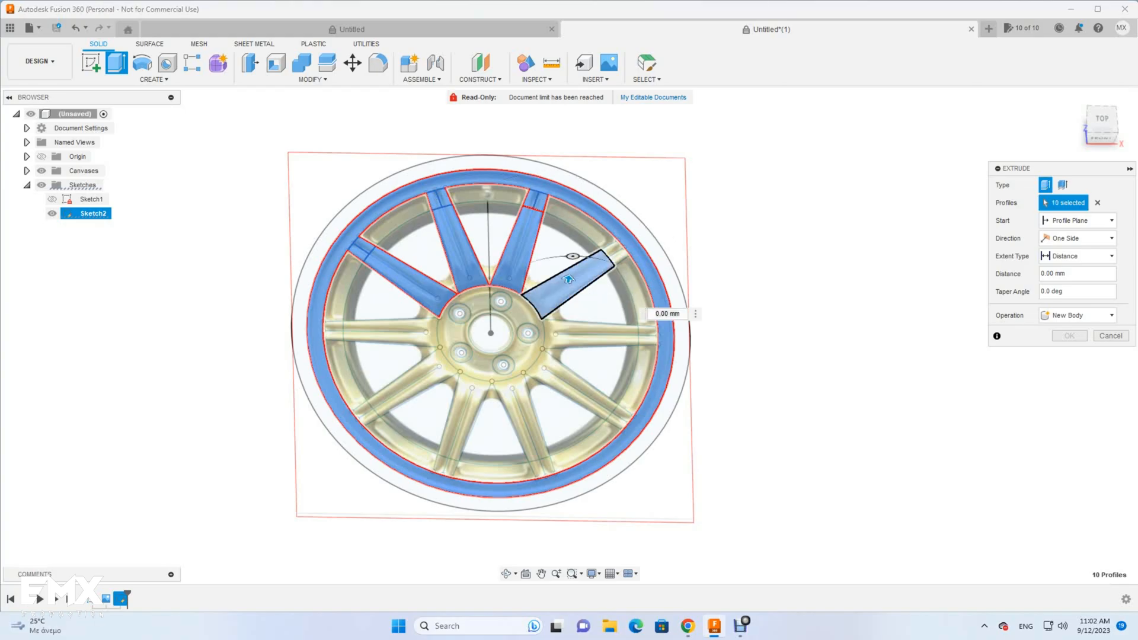
{"action": "left_click", "coordinate": [613, 248]}
{"action": "left_click", "coordinate": [620, 257]}
{"action": "left_click", "coordinate": [591, 334]}
{"action": "left_click", "coordinate": [649, 331]}
{"action": "left_click", "coordinate": [649, 340]}
{"action": "left_click", "coordinate": [571, 384]}
{"action": "left_click", "coordinate": [621, 416]}
{"action": "left_click", "coordinate": [521, 414]}
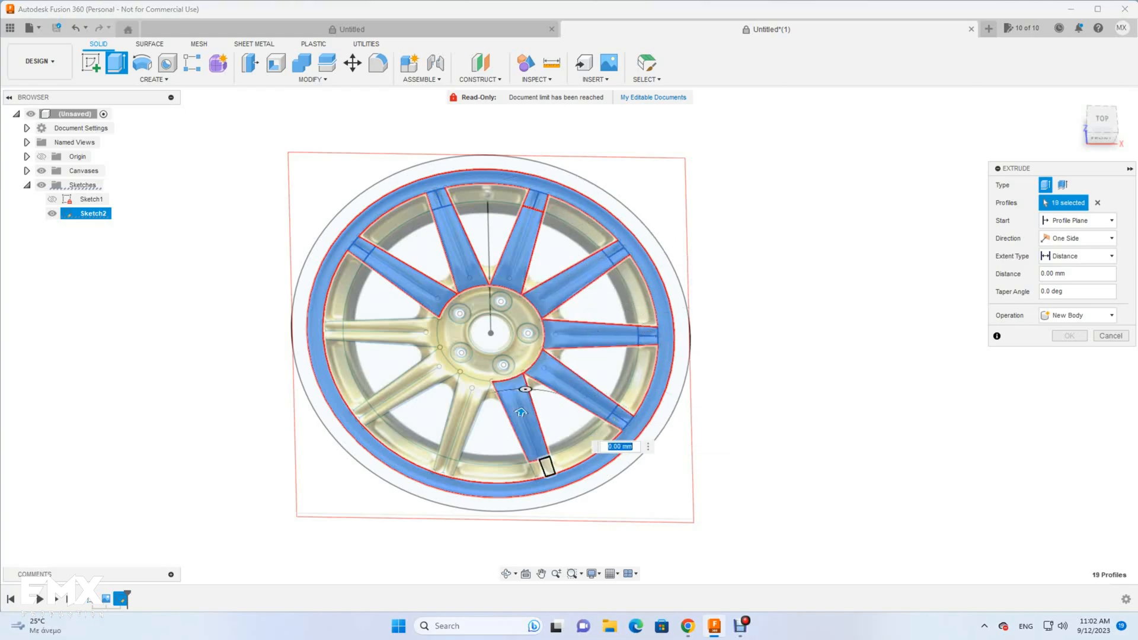
{"action": "left_click", "coordinate": [538, 469]}
{"action": "left_click", "coordinate": [441, 466]}
{"action": "left_click", "coordinate": [452, 468]}
{"action": "left_click", "coordinate": [465, 419]}
{"action": "left_click", "coordinate": [409, 385]}
{"action": "left_click", "coordinate": [362, 410]}
{"action": "left_click", "coordinate": [369, 419]}
{"action": "left_click", "coordinate": [391, 334]}
{"action": "left_click", "coordinate": [333, 336]}
{"action": "left_click", "coordinate": [333, 327]}
{"action": "type", "text": "5"}
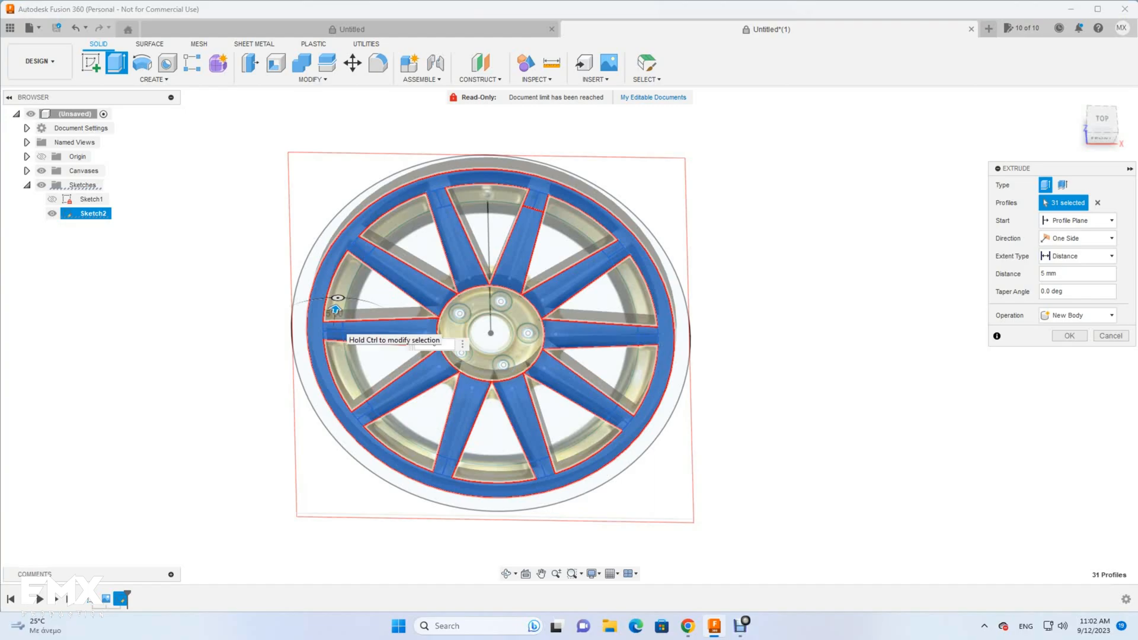
{"action": "key", "text": "Return"}
- Show the wheel sketch again over the extruded body
{"action": "scroll", "coordinate": [401, 283], "scroll_direction": "up", "scroll_amount": 2}
{"action": "left_click", "coordinate": [52, 227]}
{"action": "scroll", "coordinate": [442, 221], "scroll_direction": "up", "scroll_amount": 1}
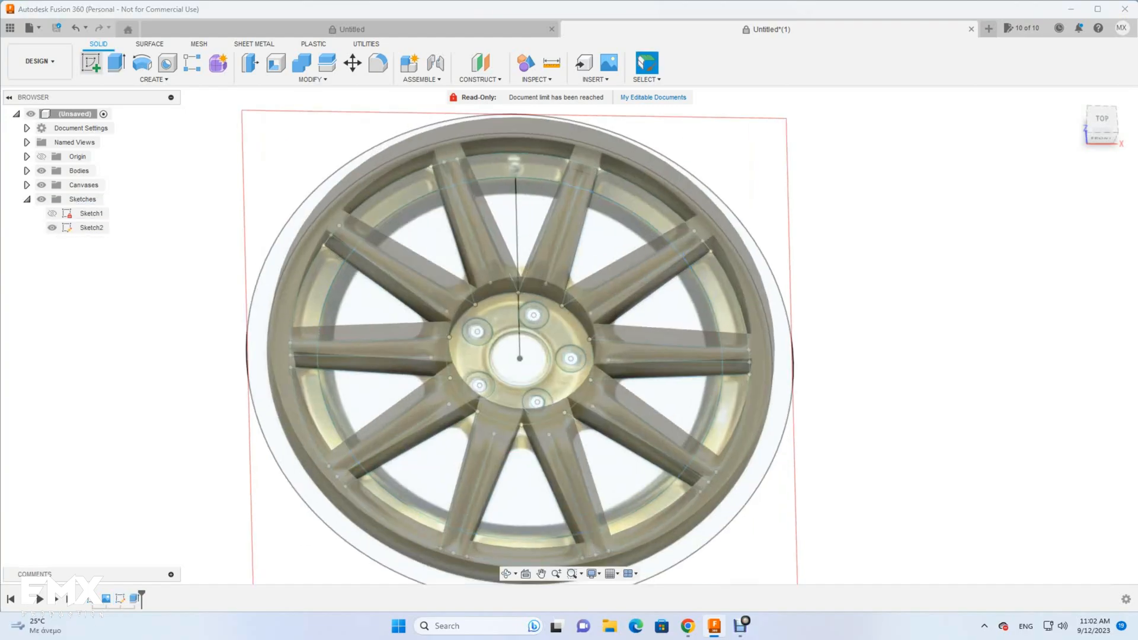
- Extrude the ten recessed rim segments between the outer ends of the spokes 2.5 mm as new bodies
{"action": "left_click", "coordinate": [116, 63]}
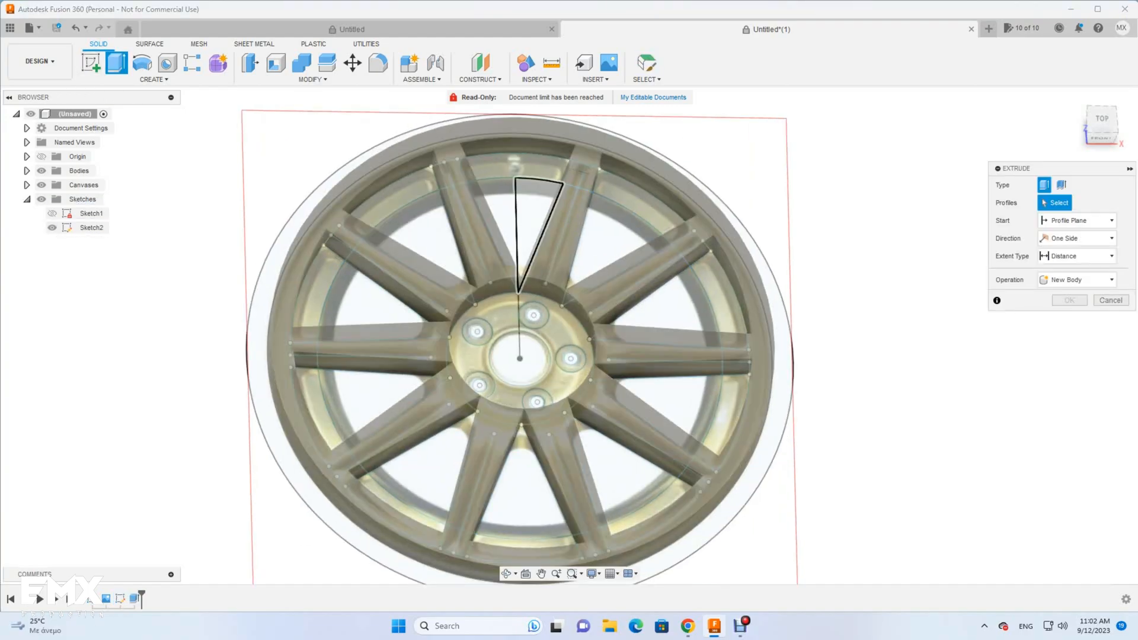
{"action": "left_click", "coordinate": [42, 171]}
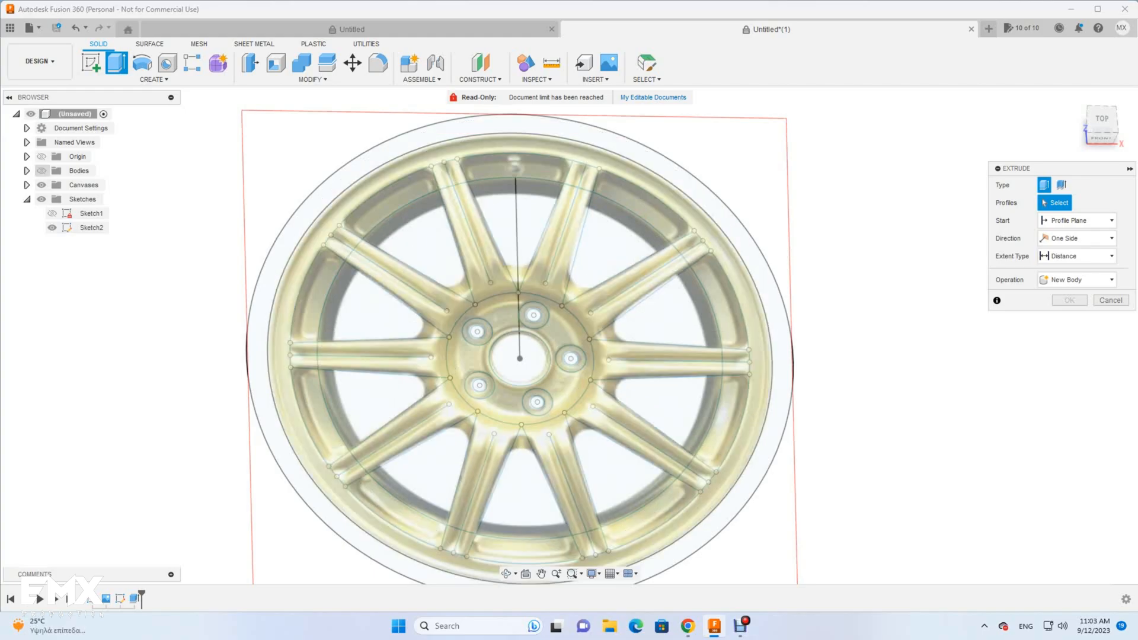
{"action": "left_click", "coordinate": [41, 170]}
{"action": "left_click", "coordinate": [388, 202]}
{"action": "left_click", "coordinate": [515, 169]}
{"action": "left_click", "coordinate": [644, 204]}
{"action": "left_click", "coordinate": [719, 302]}
{"action": "left_click", "coordinate": [722, 421]}
{"action": "left_click", "coordinate": [649, 515]}
{"action": "left_click", "coordinate": [525, 550]}
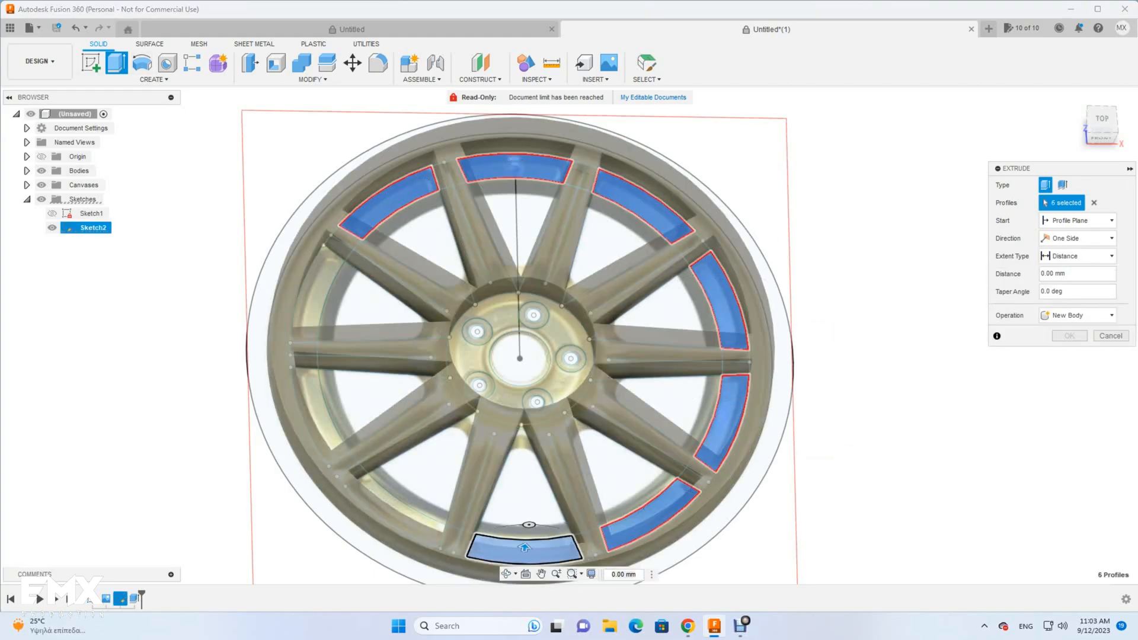
{"action": "left_click", "coordinate": [396, 506]}
{"action": "left_click", "coordinate": [320, 415]}
{"action": "left_click", "coordinate": [317, 291]}
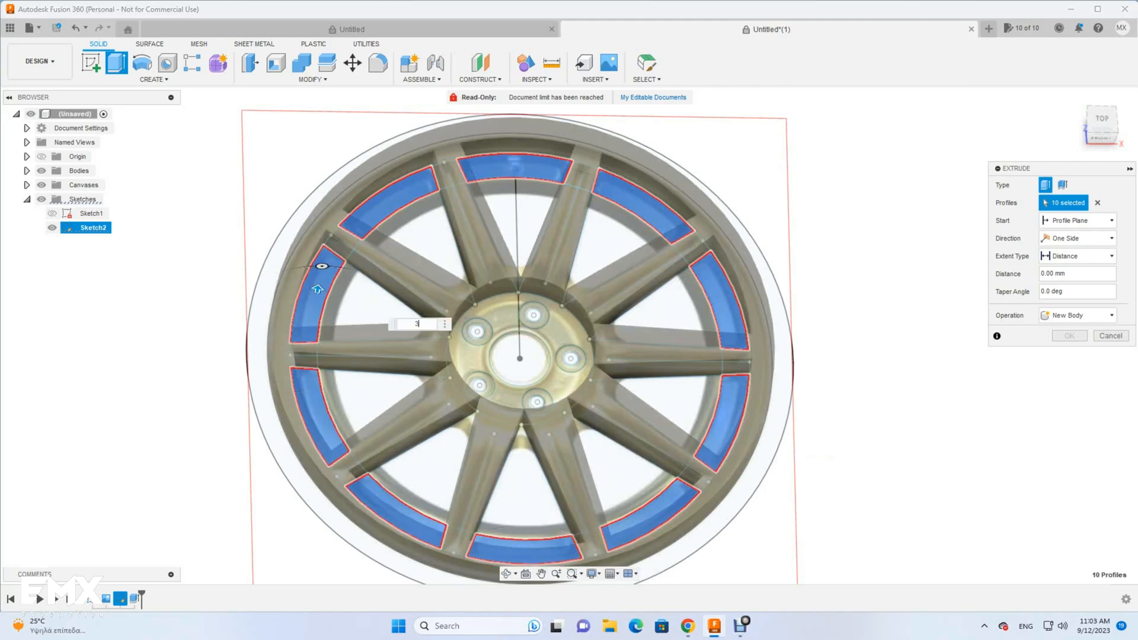
{"action": "type", "text": "3"}
{"action": "key", "text": "BackSpace"}
{"action": "type", "text": "2.5"}
{"action": "key", "text": "Return"}
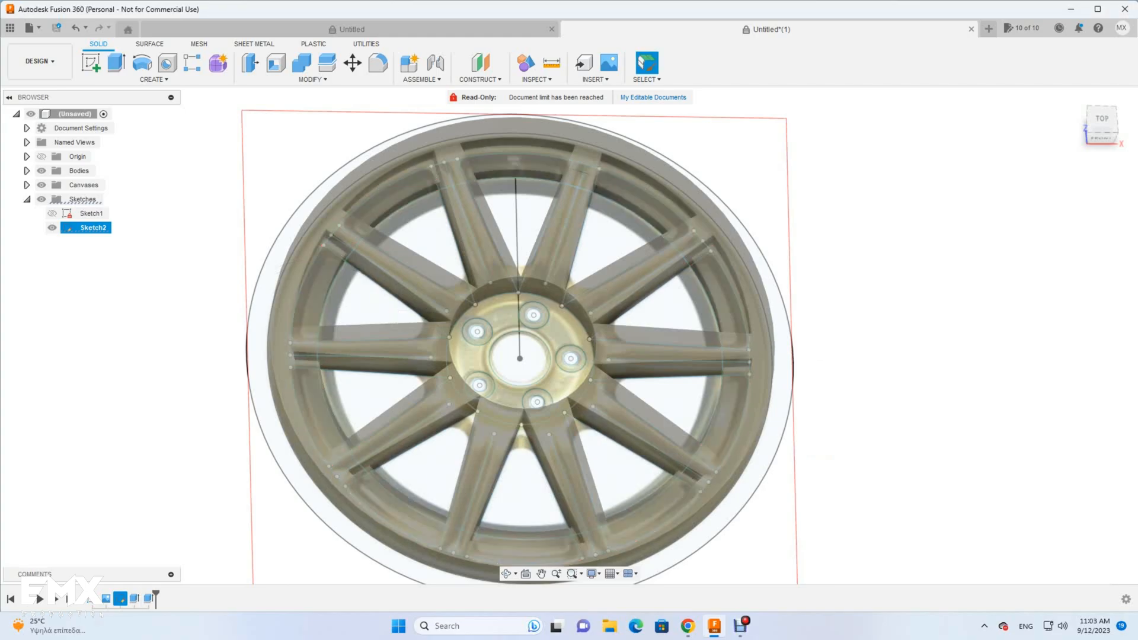
- Hide the wheel sketch and the reference canvas so that only the wheel bodies are shown
{"action": "left_click", "coordinate": [52, 228]}
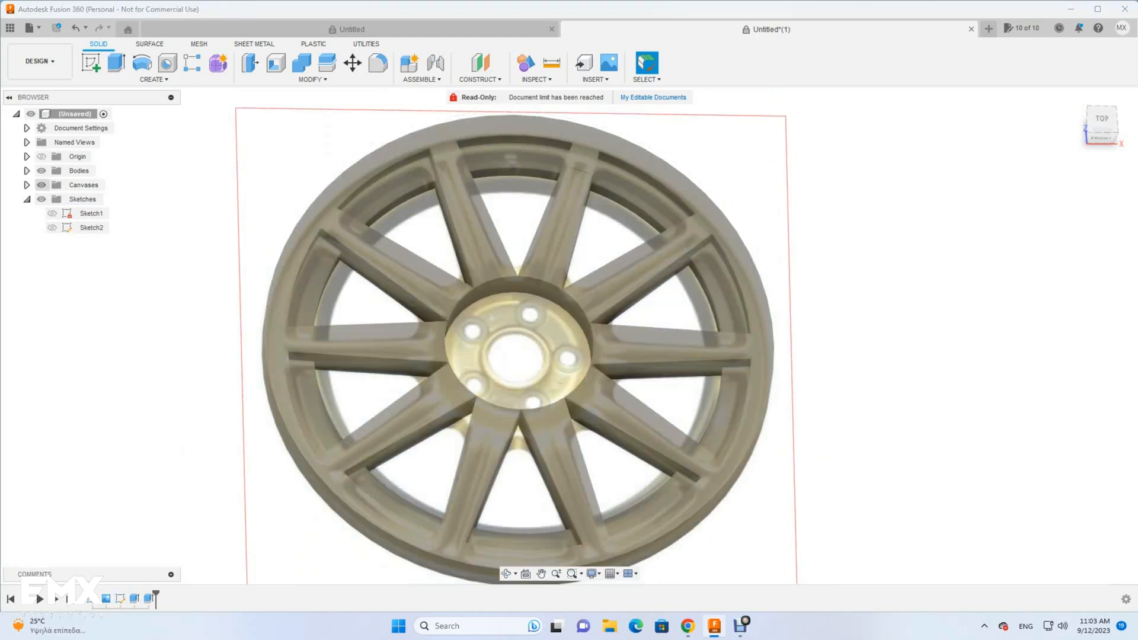
{"action": "left_click", "coordinate": [41, 170]}
{"action": "left_click", "coordinate": [42, 171]}
{"action": "left_click", "coordinate": [42, 185]}
- Try to fillet the ten short edges between spokes around the central opening with radii of 2 mm and 3 mm
{"action": "scroll", "coordinate": [765, 510], "scroll_direction": "up", "scroll_amount": 3}
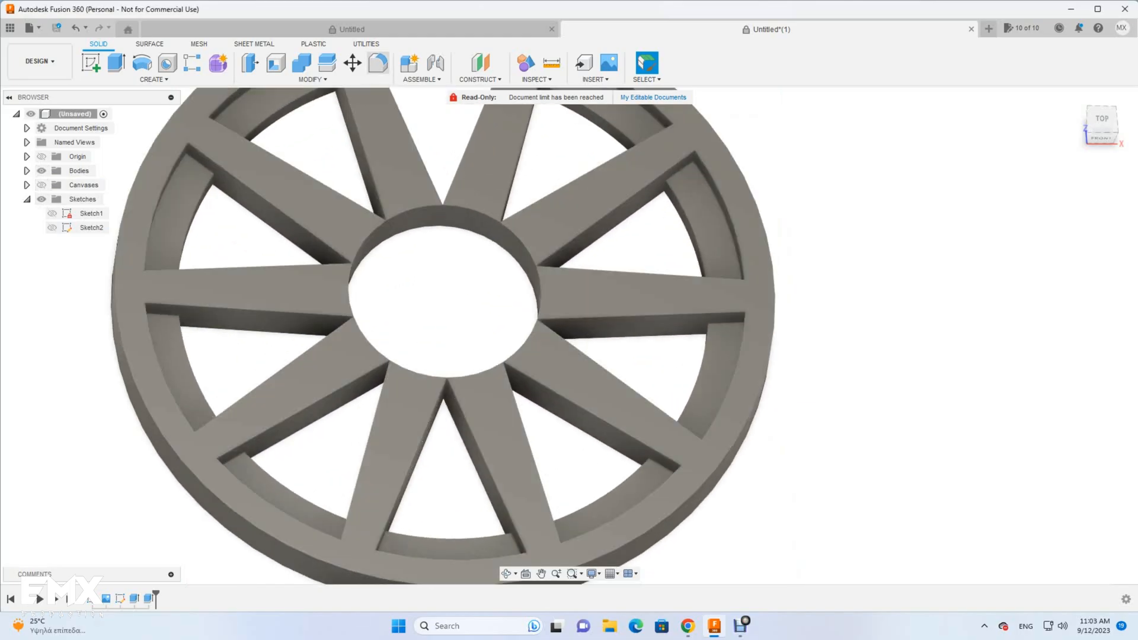
{"action": "left_click", "coordinate": [377, 62]}
{"action": "left_click", "coordinate": [385, 230]}
{"action": "left_click", "coordinate": [441, 216]}
{"action": "left_click", "coordinate": [499, 232]}
{"action": "left_click", "coordinate": [537, 282]}
{"action": "left_click", "coordinate": [501, 373]}
{"action": "left_click", "coordinate": [446, 396]}
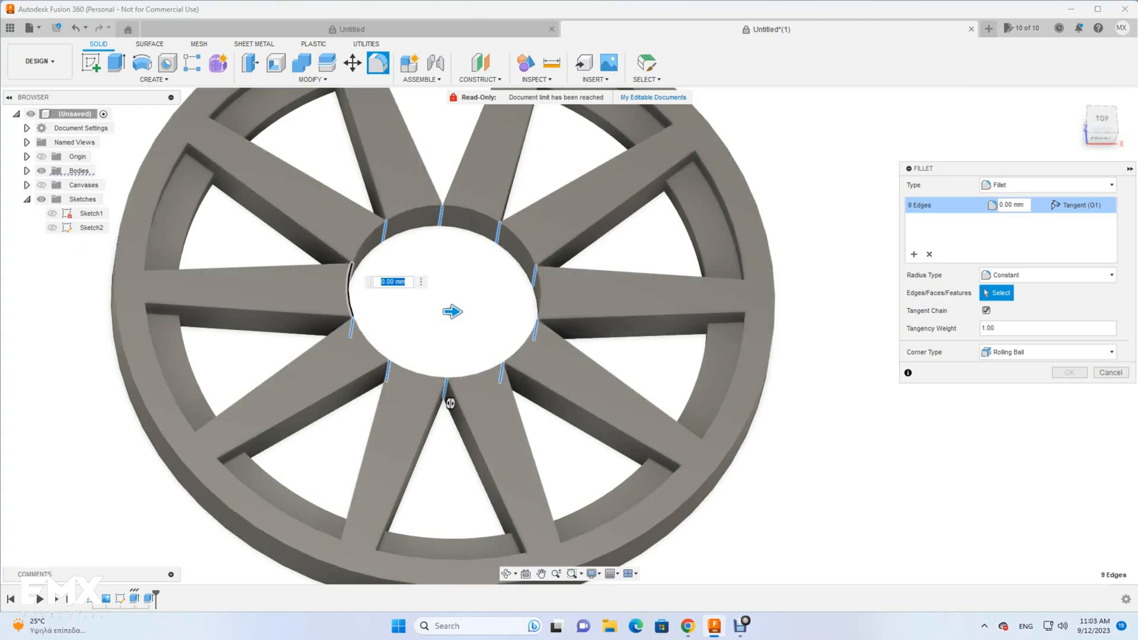
{"action": "scroll", "coordinate": [356, 278], "scroll_direction": "up", "scroll_amount": 8}
{"action": "scroll", "coordinate": [480, 299], "scroll_direction": "down", "scroll_amount": 7}
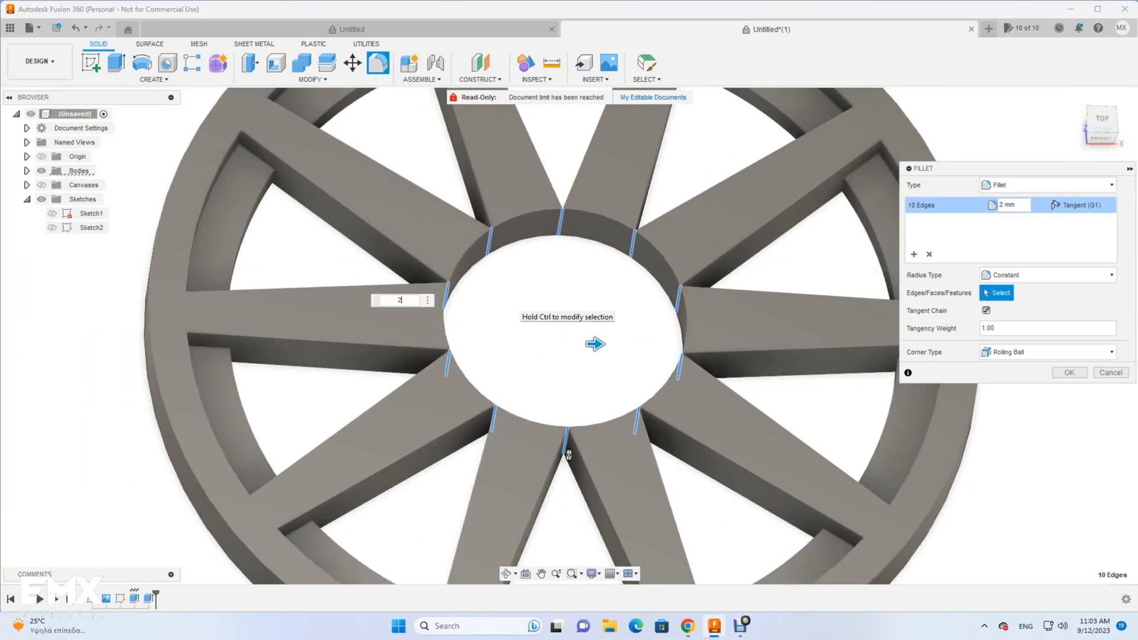
{"action": "scroll", "coordinate": [566, 448], "scroll_direction": "down", "scroll_amount": 1}
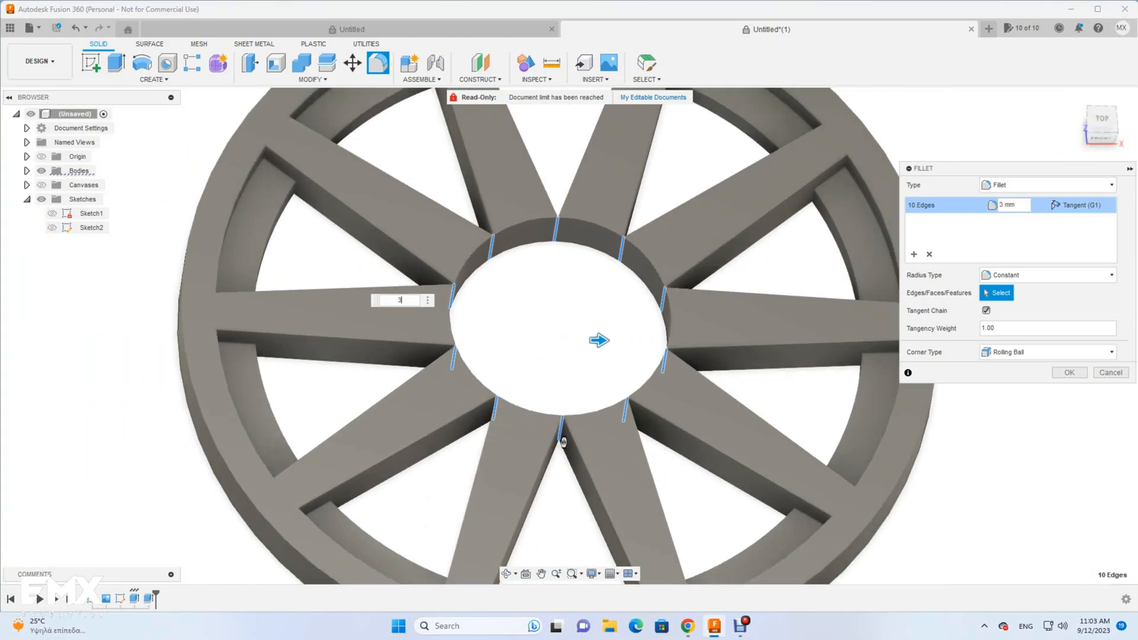
{"action": "left_click", "coordinate": [1111, 373]}
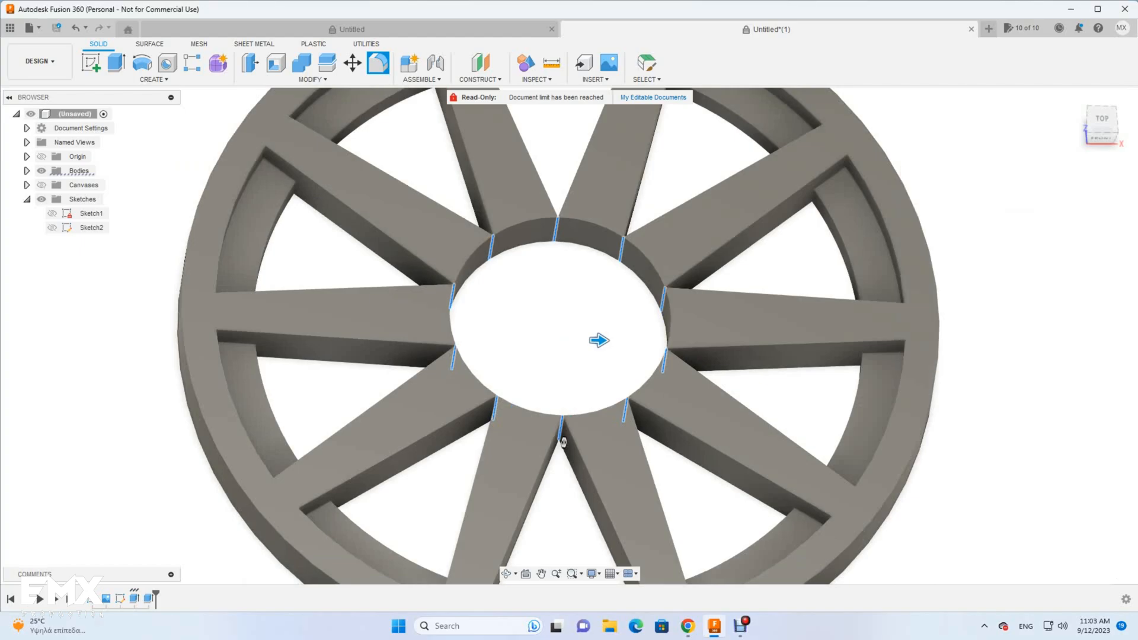
- Try a 1 mm fillet on a single edge between two spokes at the central opening
{"action": "scroll", "coordinate": [468, 204], "scroll_direction": "up", "scroll_amount": 2}
{"action": "scroll", "coordinate": [568, 331], "scroll_direction": "up", "scroll_amount": 2}
{"action": "left_click", "coordinate": [378, 63]}
{"action": "left_click", "coordinate": [478, 279]}
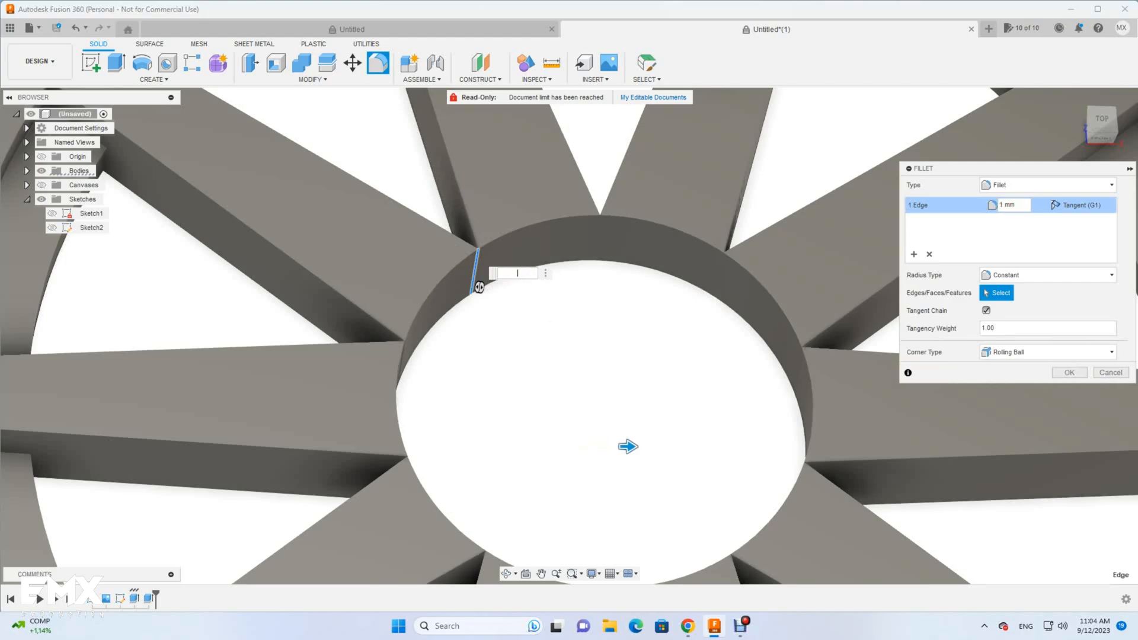
{"action": "key", "text": "Escape"}
- Try to offset the ten inner faces of the central opening by 1 mm with Press Pull
{"action": "left_click", "coordinate": [251, 62]}
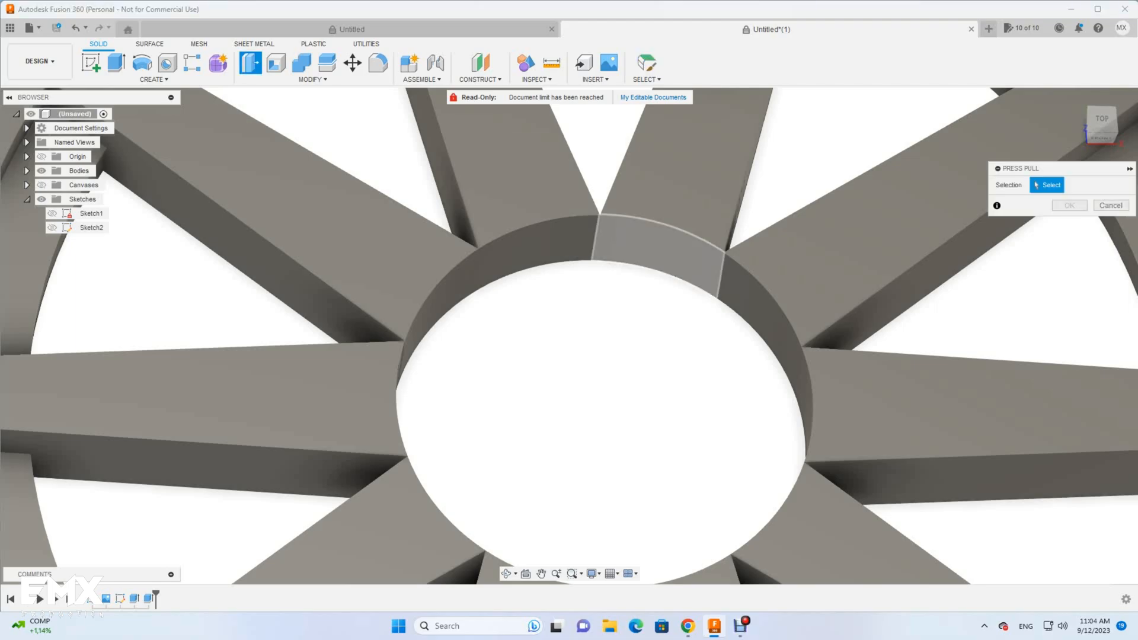
{"action": "left_click", "coordinate": [549, 264]}
{"action": "left_click", "coordinate": [729, 296]}
{"action": "left_click", "coordinate": [804, 409]}
{"action": "left_click", "coordinate": [450, 310]}
{"action": "left_click", "coordinate": [507, 574]}
{"action": "left_click_drag", "start_coordinate": [474, 379], "coordinate": [700, 367]}
{"action": "left_click_drag", "start_coordinate": [558, 351], "coordinate": [529, 452]}
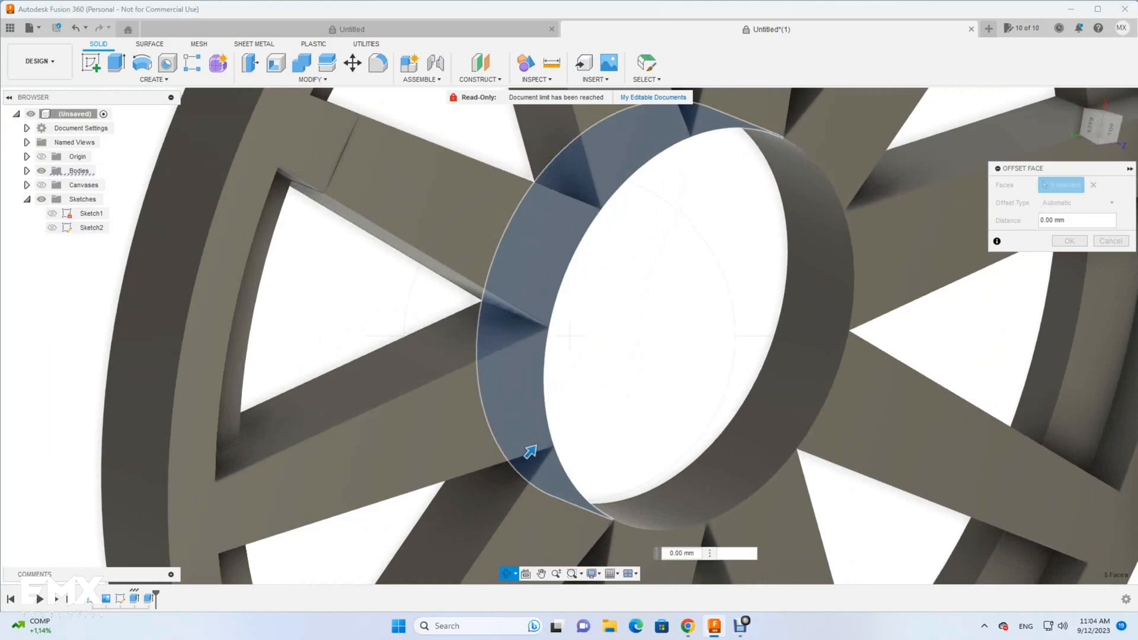
{"action": "left_click", "coordinate": [660, 516]}
{"action": "left_click", "coordinate": [728, 481]}
{"action": "left_click", "coordinate": [797, 390]}
{"action": "left_click", "coordinate": [815, 279]}
{"action": "left_click", "coordinate": [776, 176]}
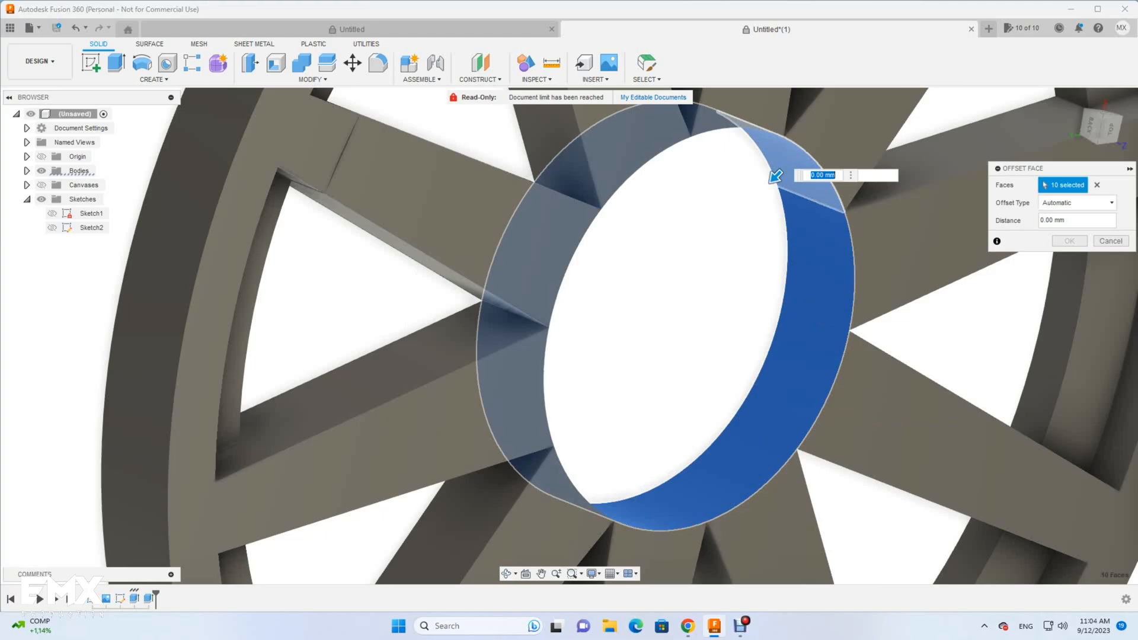
{"action": "type", "text": "1"}
{"action": "key", "text": "Return"}
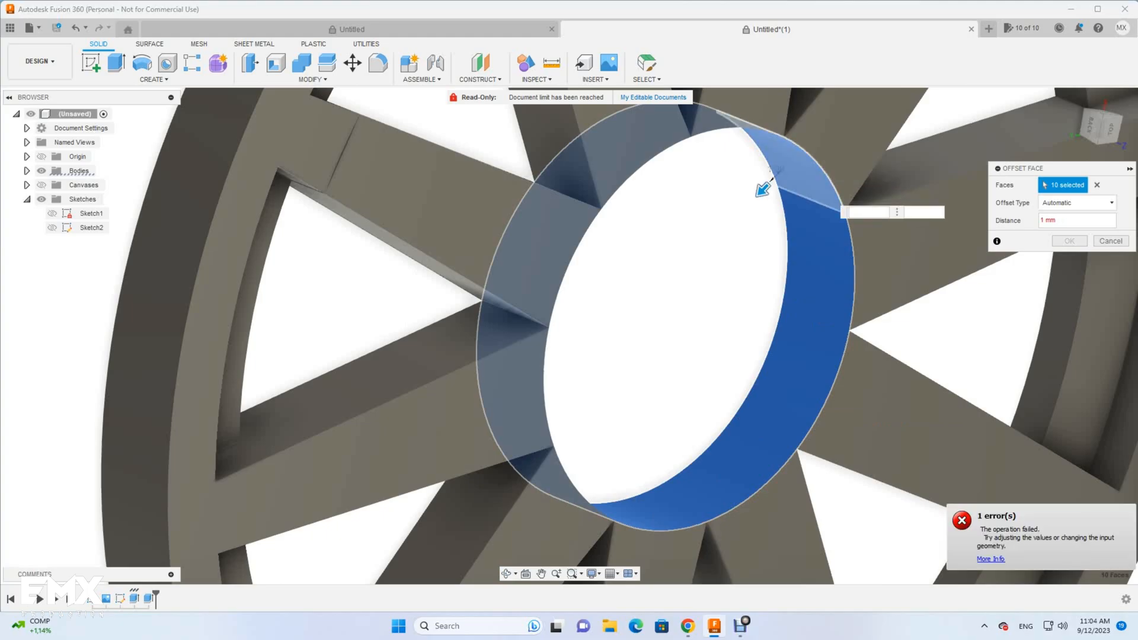
{"action": "left_click", "coordinate": [1111, 242]}
- Inspect the joints between the spokes and the rim from several angles
{"action": "scroll", "coordinate": [842, 427], "scroll_direction": "down", "scroll_amount": 3}
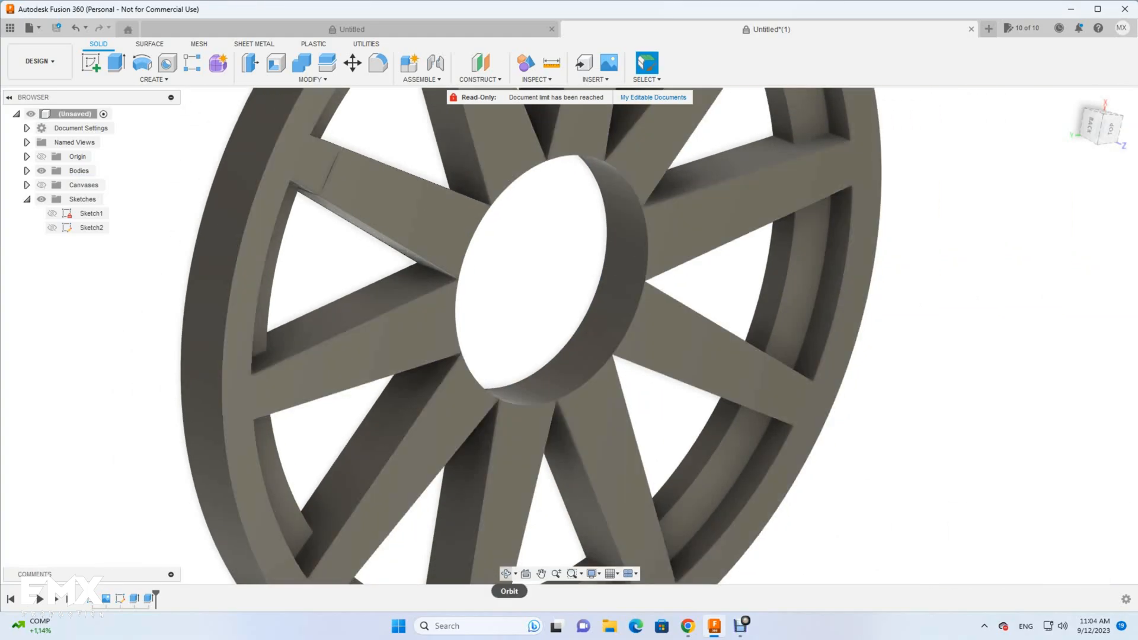
{"action": "left_click", "coordinate": [506, 574]}
{"action": "left_click_drag", "start_coordinate": [522, 451], "coordinate": [552, 403]}
{"action": "scroll", "coordinate": [516, 415], "scroll_direction": "down", "scroll_amount": 3}
{"action": "scroll", "coordinate": [409, 272], "scroll_direction": "up", "scroll_amount": 5}
{"action": "mouse_move", "coordinate": [439, 279]}
{"action": "left_mouse_down"}
{"action": "mouse_move", "coordinate": [545, 237]}
{"action": "mouse_move", "coordinate": [433, 296]}
{"action": "left_mouse_up"}
{"action": "scroll", "coordinate": [504, 267], "scroll_direction": "down", "scroll_amount": 4}
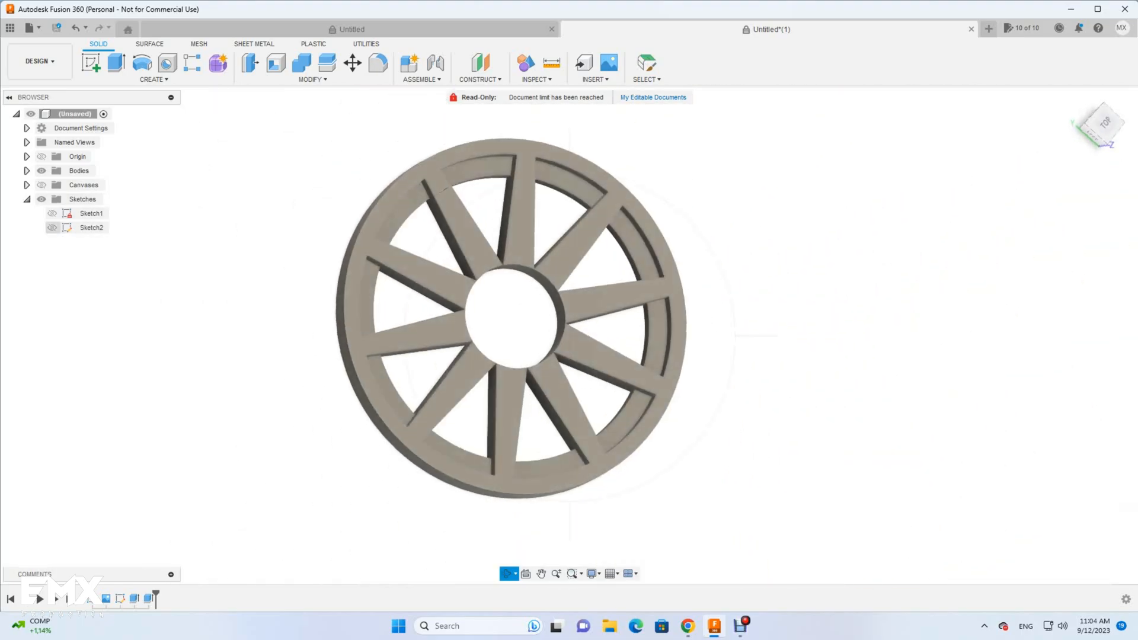
- Extrude the two thin sliver profiles between one spoke and its outer end section as a new body, using the wheel sketch
{"action": "left_click", "coordinate": [52, 227]}
{"action": "left_click", "coordinate": [41, 170]}
{"action": "left_click", "coordinate": [1106, 123]}
{"action": "scroll", "coordinate": [380, 308], "scroll_direction": "up", "scroll_amount": 8}
{"action": "key", "text": "e"}
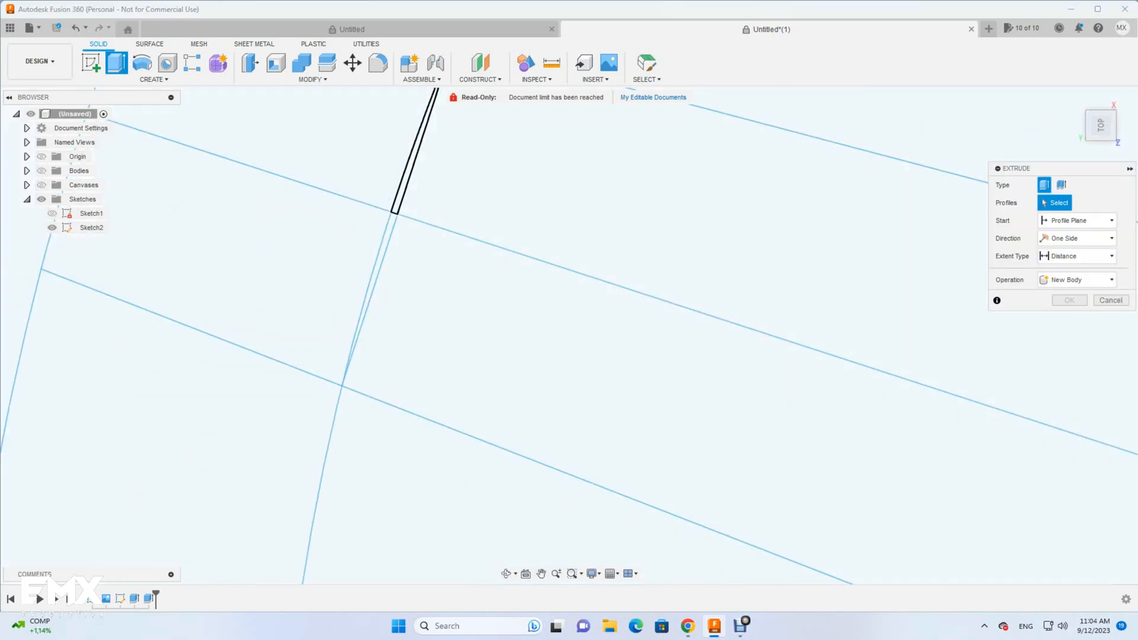
{"action": "left_click", "coordinate": [402, 191]}
{"action": "left_click", "coordinate": [388, 230]}
{"action": "left_click", "coordinate": [41, 170]}
{"action": "left_click", "coordinate": [52, 228]}
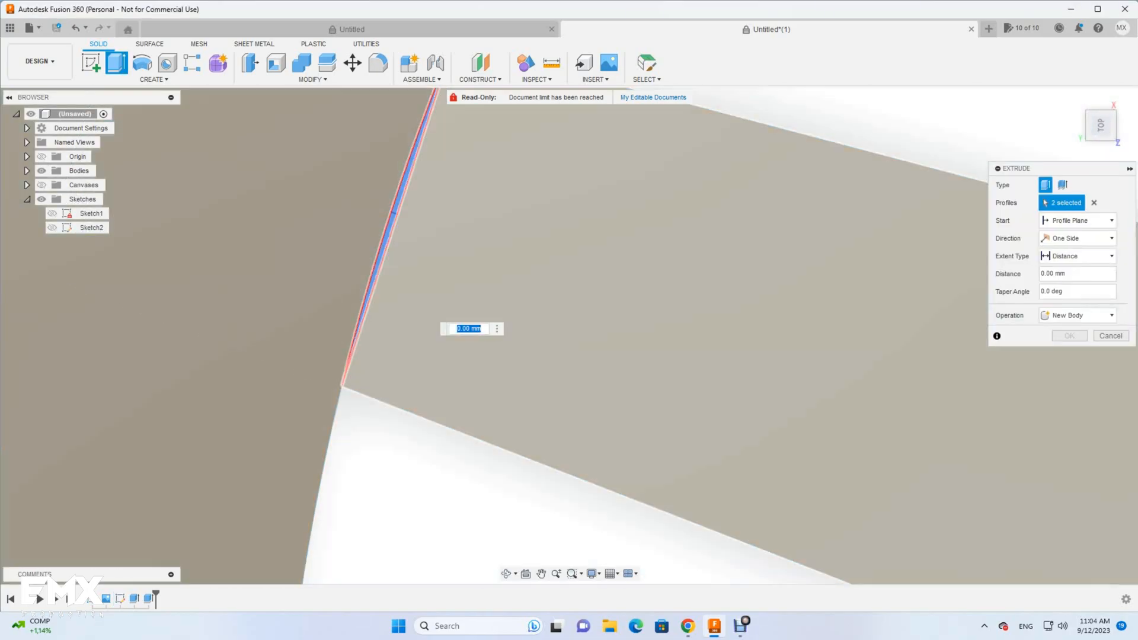
{"action": "key", "text": "Escape"}
- Check the wheel sketch with the bodies hidden for remaining gaps at the spoke ends, and restore the body view
{"action": "scroll", "coordinate": [569, 332], "scroll_direction": "down", "scroll_amount": 3}
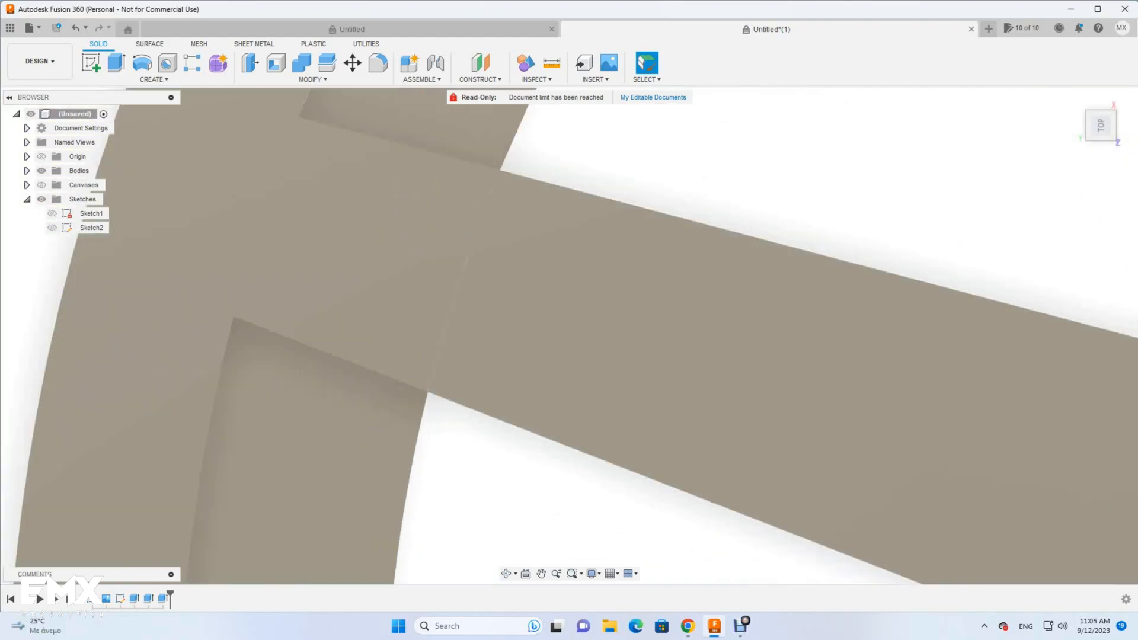
{"action": "scroll", "coordinate": [569, 332], "scroll_direction": "down", "scroll_amount": 5}
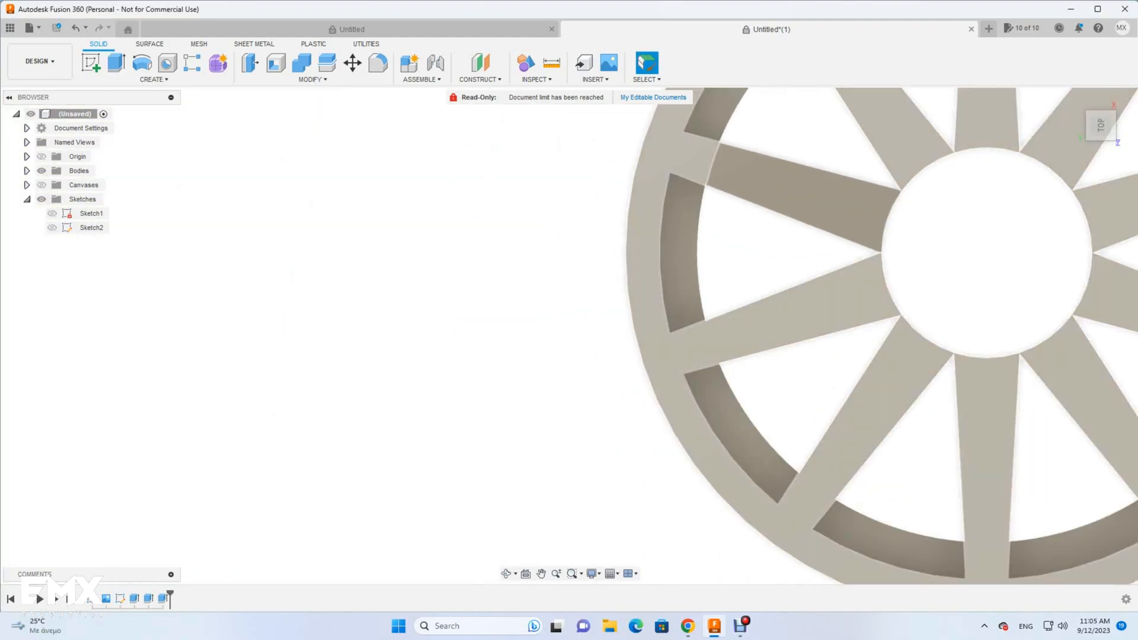
{"action": "left_click", "coordinate": [41, 171]}
{"action": "scroll", "coordinate": [771, 237], "scroll_direction": "up", "scroll_amount": 6}
{"action": "scroll", "coordinate": [533, 225], "scroll_direction": "down", "scroll_amount": 8}
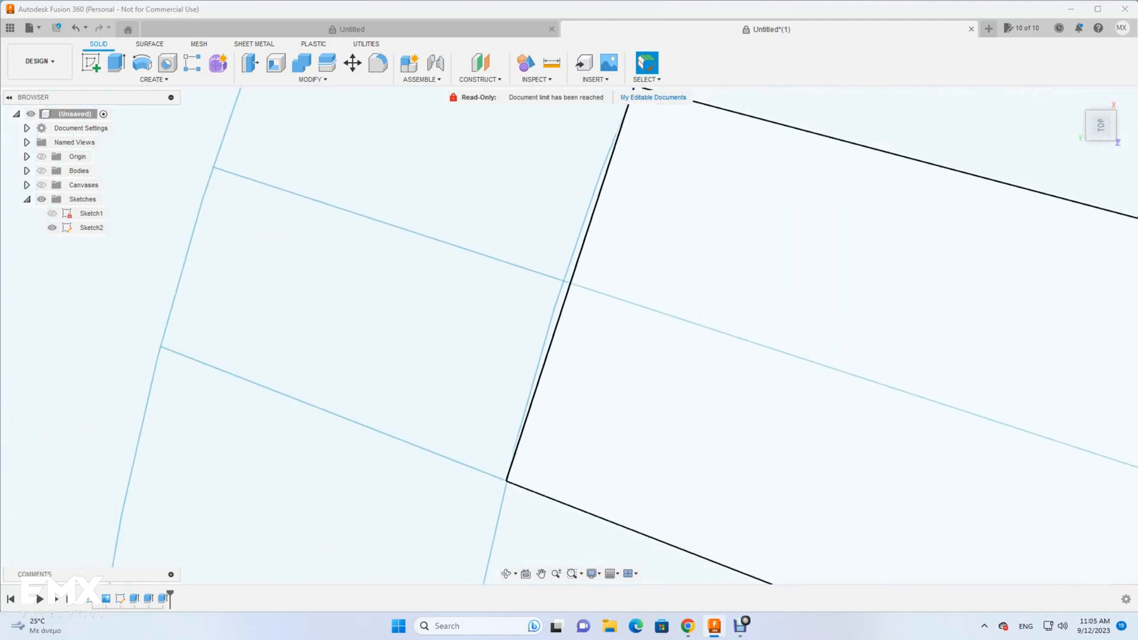
{"action": "scroll", "coordinate": [494, 318], "scroll_direction": "down", "scroll_amount": 10}
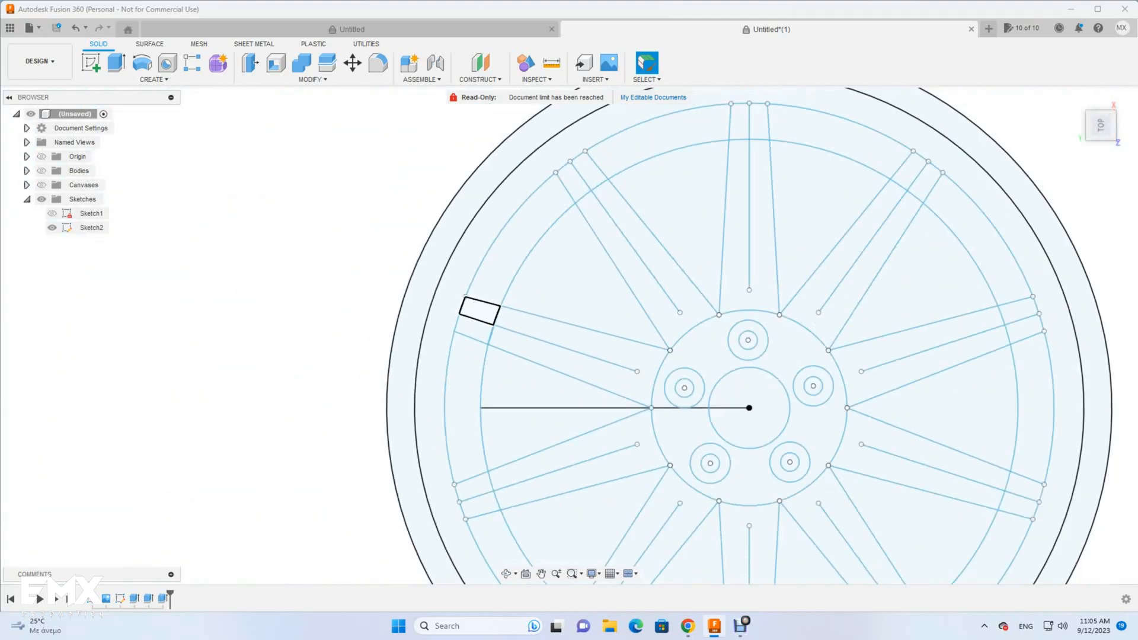
{"action": "scroll", "coordinate": [614, 360], "scroll_direction": "up", "scroll_amount": 2}
{"action": "left_click", "coordinate": [52, 227]}
{"action": "left_click", "coordinate": [41, 171]}
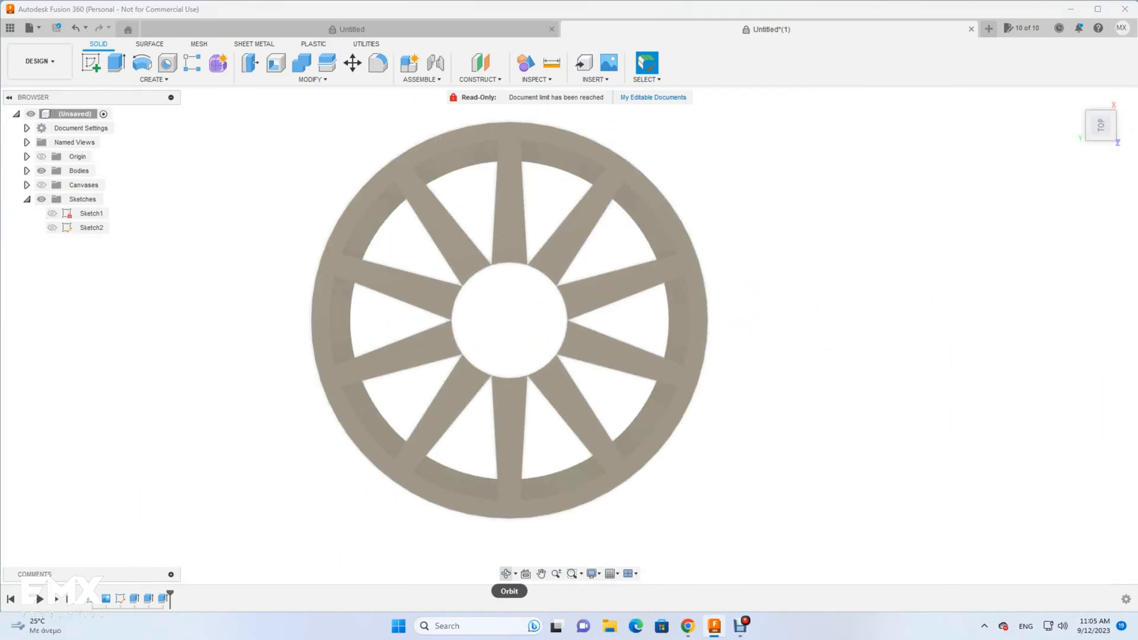
- Extrude the hub profile with its centre hole and five bolt holes as a new body, and hide the wheel sketch
{"action": "left_click", "coordinate": [506, 574]}
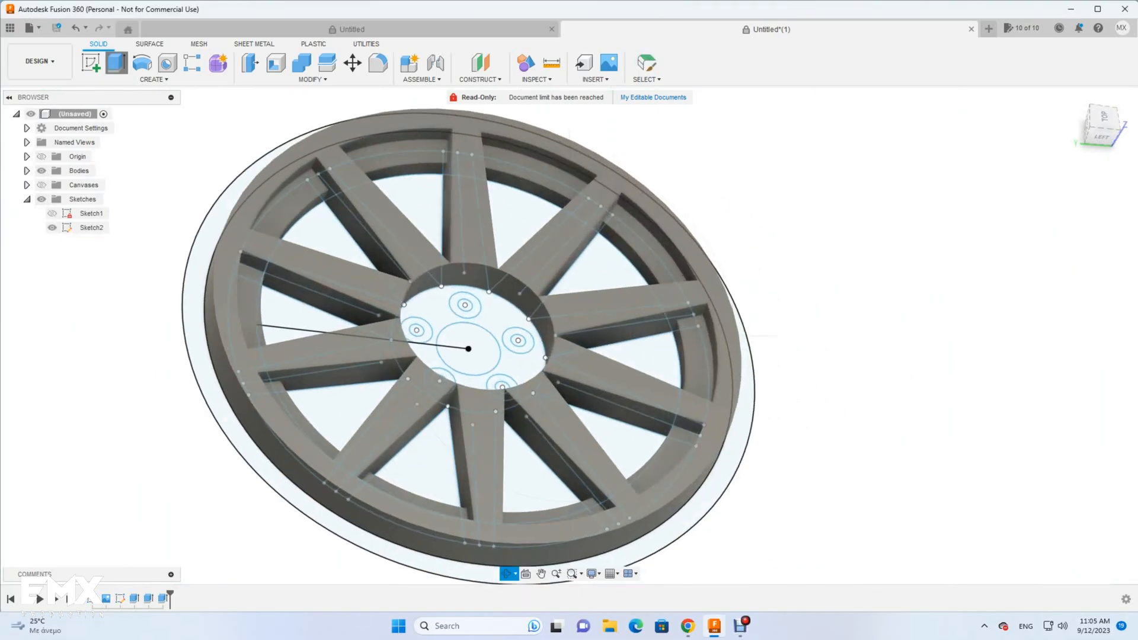
{"action": "key", "text": "e"}
{"action": "left_click", "coordinate": [447, 314]}
{"action": "key", "text": "Escape"}
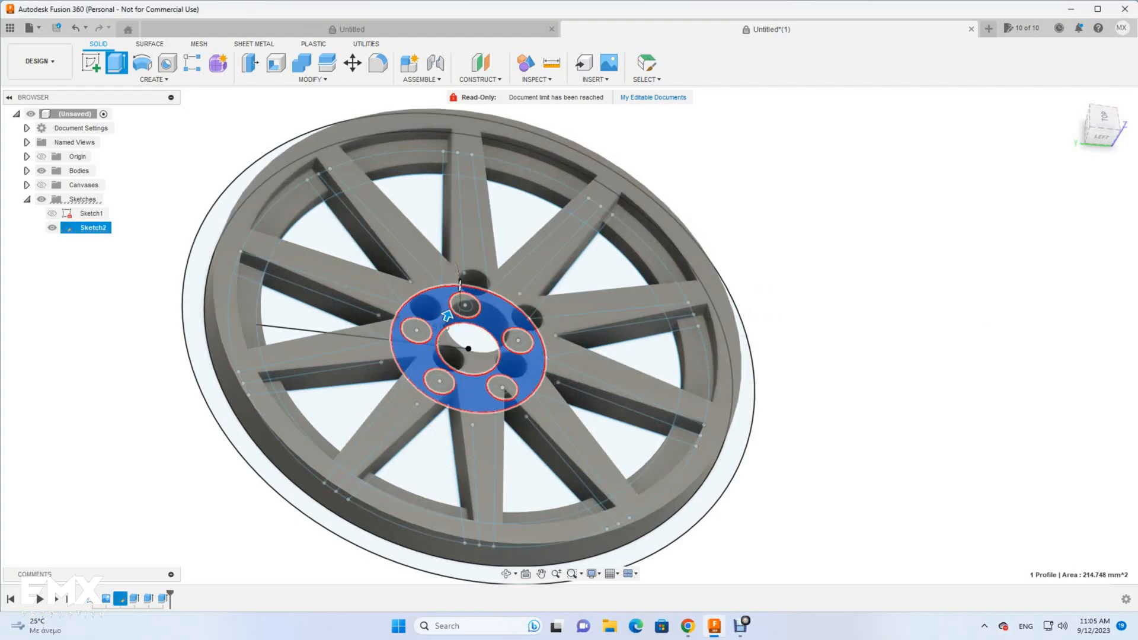
{"action": "scroll", "coordinate": [447, 315], "scroll_direction": "up", "scroll_amount": 5}
{"action": "left_click", "coordinate": [52, 228]}
{"action": "key", "text": "f"}
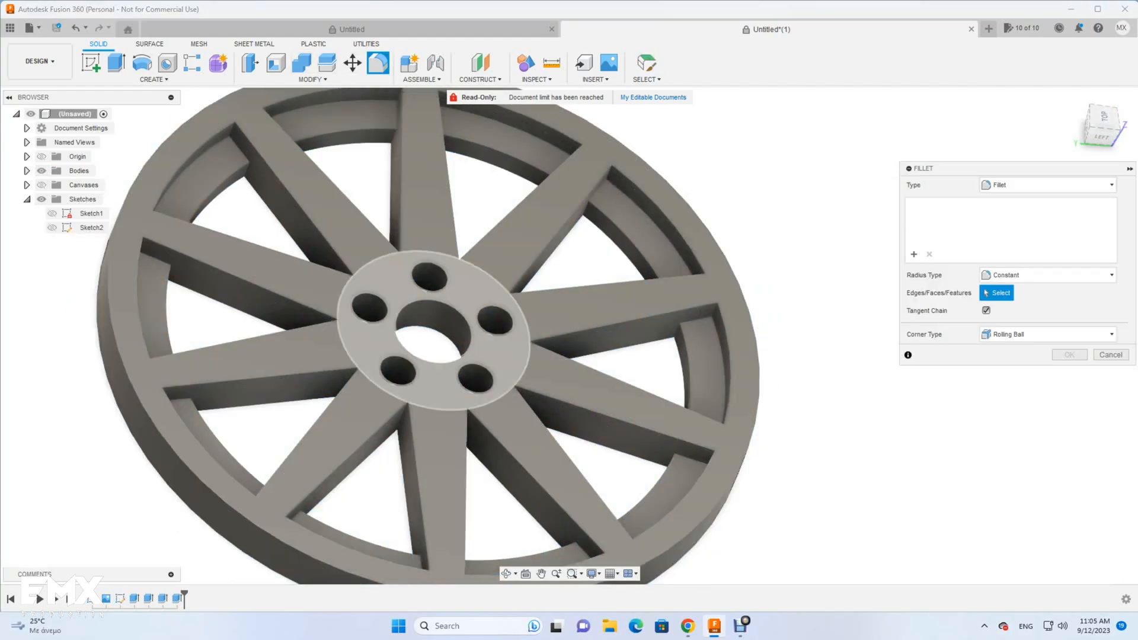
{"action": "left_click", "coordinate": [350, 301]}
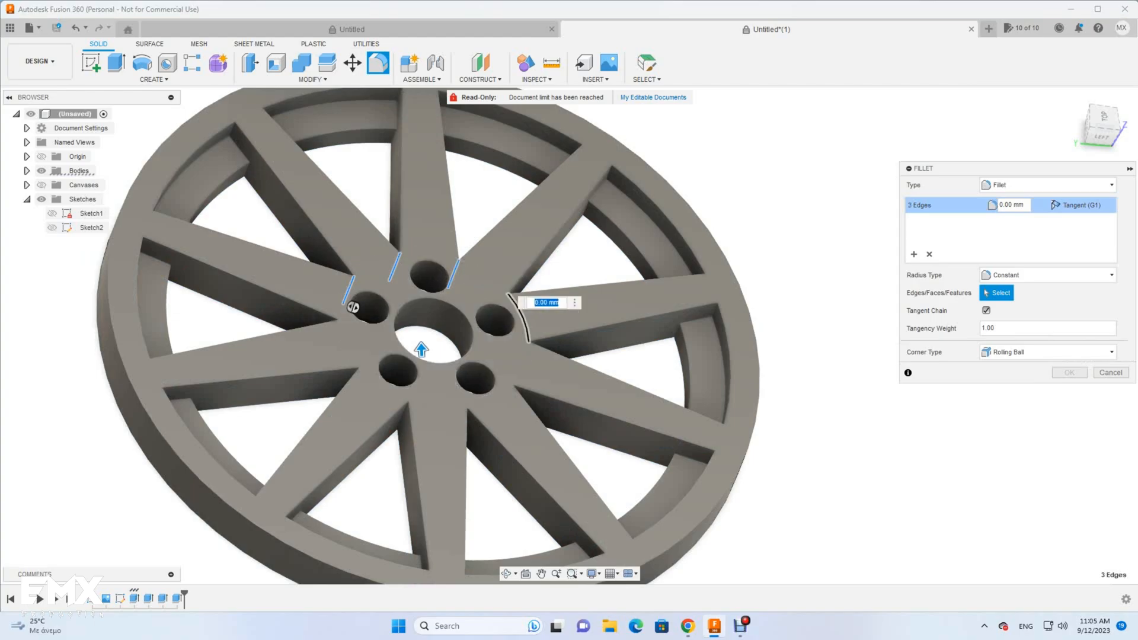
{"action": "left_click", "coordinate": [519, 357]}
{"action": "left_click", "coordinate": [493, 445]}
{"action": "left_click", "coordinate": [414, 470]}
{"action": "left_click", "coordinate": [314, 461]}
{"action": "left_click", "coordinate": [229, 402]}
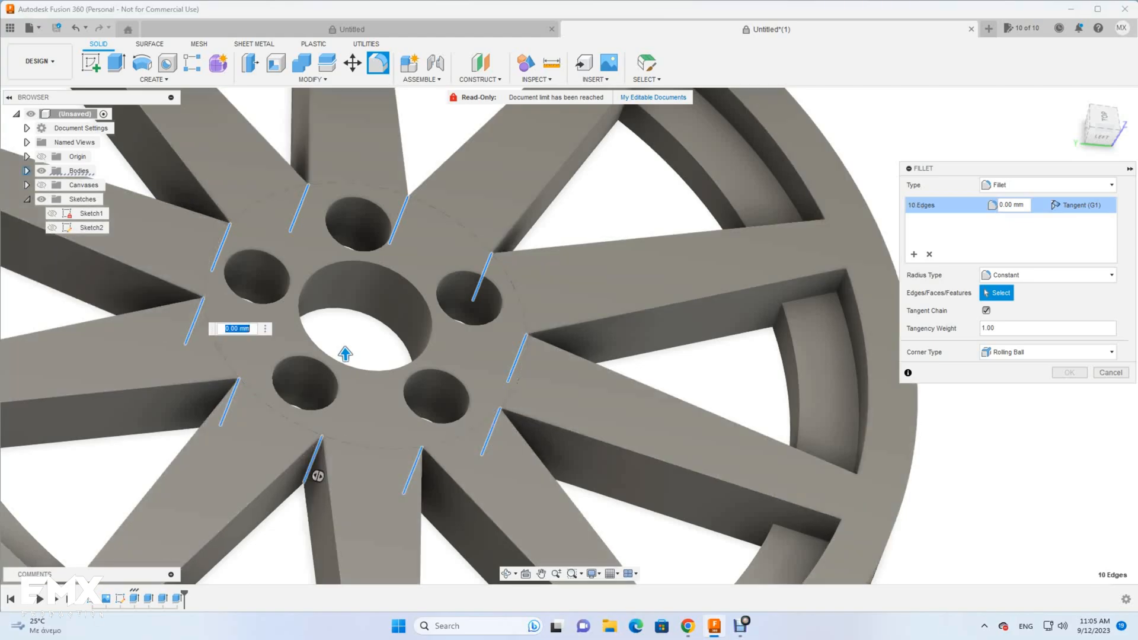
{"action": "left_click", "coordinate": [26, 171]}
{"action": "scroll", "coordinate": [600, 398], "scroll_direction": "down", "scroll_amount": 4}
{"action": "key", "text": "Escape"}
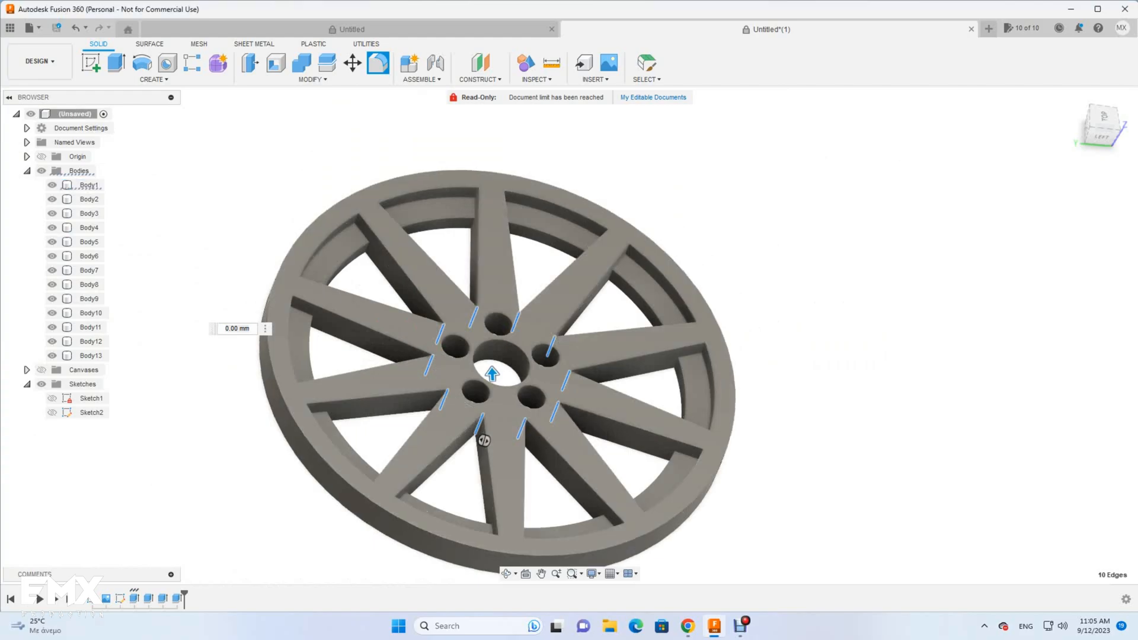
- Combine Body1 with Body2 through Body13 using the join operation to make the wheel one solid body
{"action": "left_click", "coordinate": [302, 63]}
{"action": "left_click", "coordinate": [89, 199]}
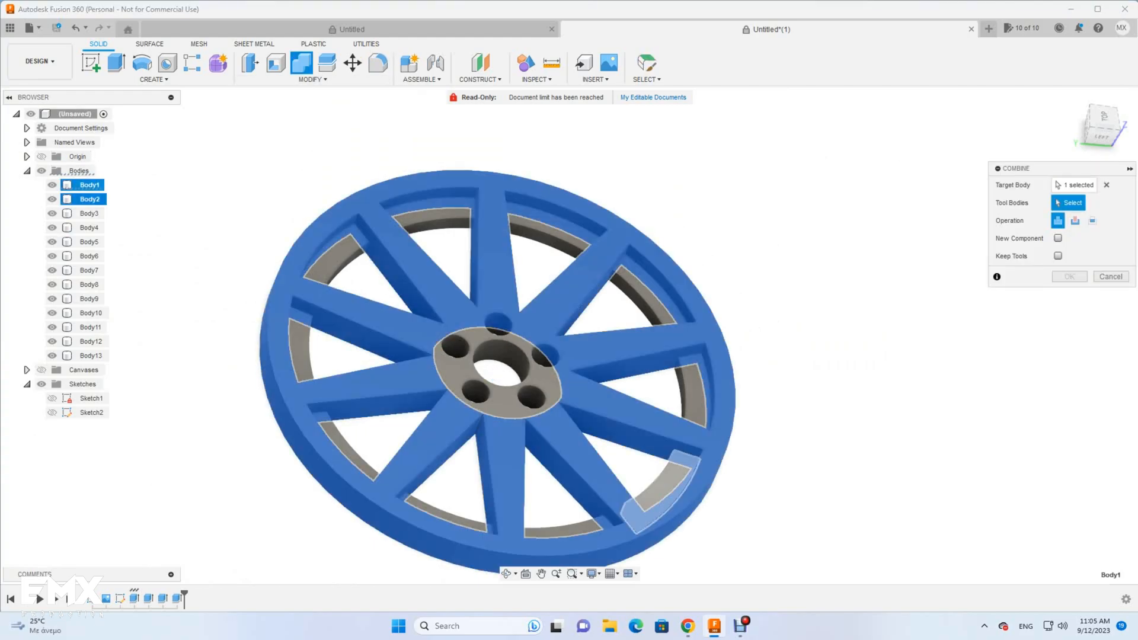
{"action": "left_click", "coordinate": [89, 214]}
{"action": "left_click", "coordinate": [89, 227]}
{"action": "left_click", "coordinate": [89, 242]}
{"action": "left_click", "coordinate": [89, 256]}
{"action": "left_click", "coordinate": [89, 270]}
{"action": "left_click", "coordinate": [89, 284]}
{"action": "left_click", "coordinate": [89, 299]}
{"action": "left_click", "coordinate": [90, 313]}
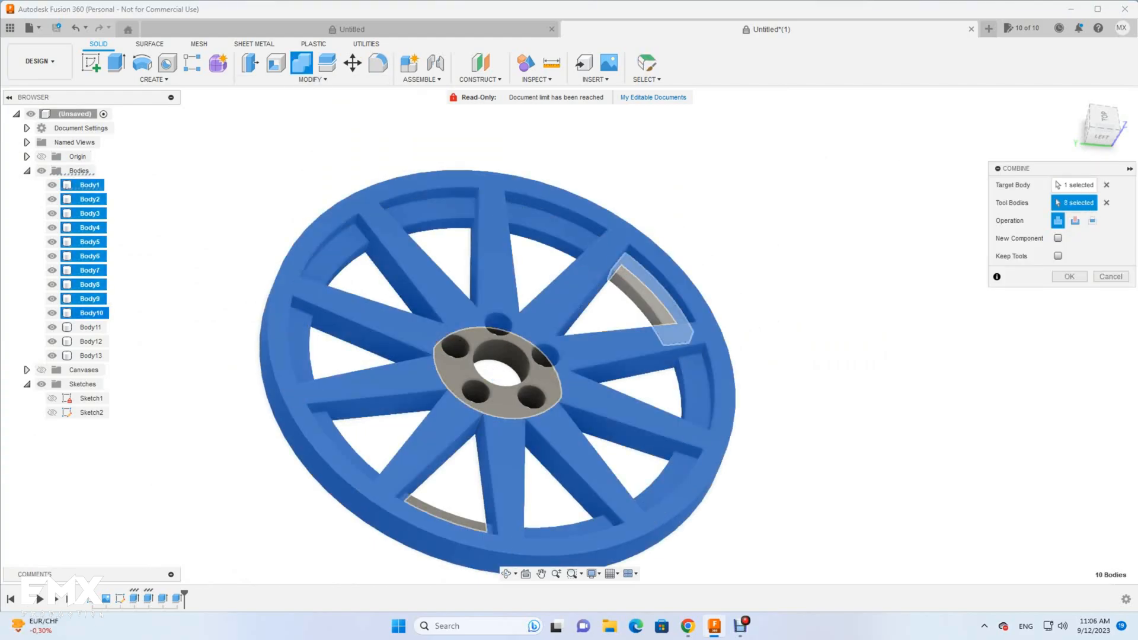
{"action": "left_click", "coordinate": [90, 328]}
{"action": "left_click", "coordinate": [91, 342]}
{"action": "left_click", "coordinate": [91, 356]}
{"action": "left_click", "coordinate": [1069, 276]}
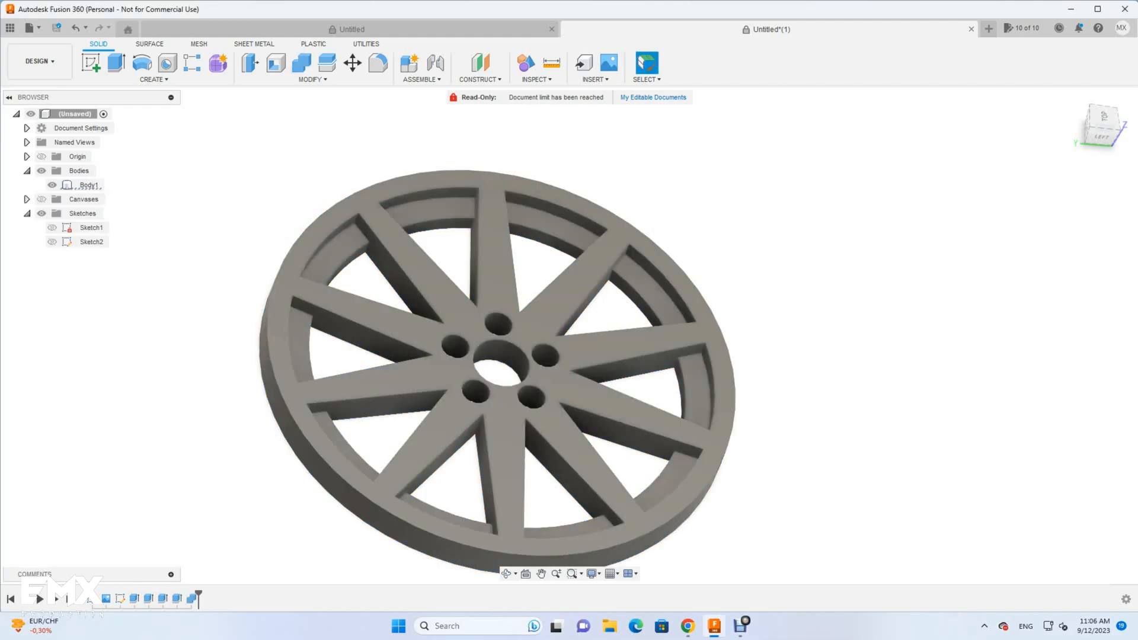
- Fillet nine of the inner vertical edges where neighbouring spokes meet at the hub with a 1 mm radius
{"action": "left_click", "coordinate": [379, 62]}
{"action": "scroll", "coordinate": [372, 330], "scroll_direction": "up", "scroll_amount": 3}
{"action": "left_click", "coordinate": [366, 325]}
{"action": "left_click", "coordinate": [421, 300]}
{"action": "left_click", "coordinate": [537, 356]}
{"action": "left_click", "coordinate": [558, 406]}
{"action": "left_click", "coordinate": [543, 449]}
{"action": "left_click", "coordinate": [496, 474]}
{"action": "left_click", "coordinate": [429, 480]}
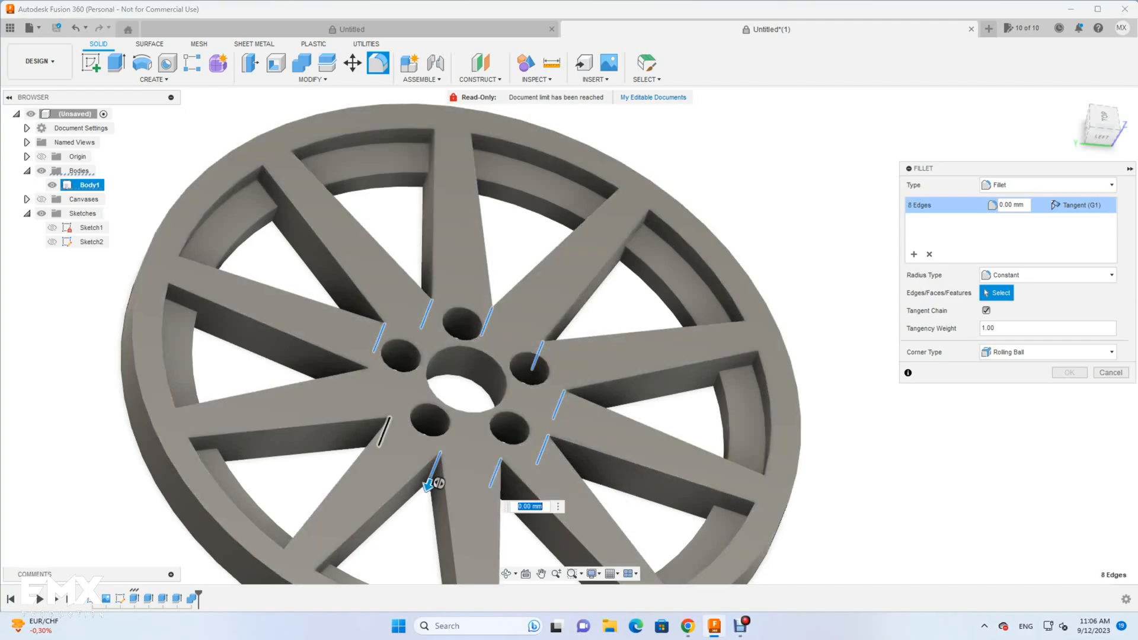
{"action": "left_click", "coordinate": [355, 445]}
{"action": "type", "text": "2"}
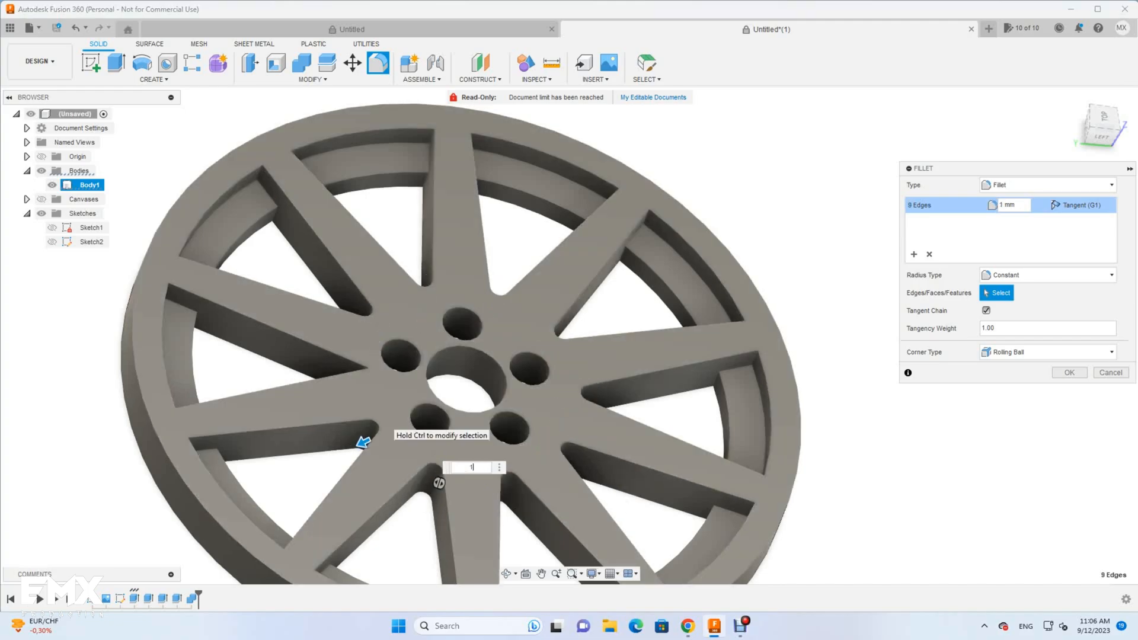
{"action": "key", "text": "Return"}
- Fillet the one remaining inner edge between two neighbouring spokes at the hub
{"action": "left_click", "coordinate": [378, 63]}
{"action": "left_click", "coordinate": [363, 384]}
{"action": "type", "text": "2"}
{"action": "key", "text": "Return"}
- Show the reference canvas over the body in top view to compare the spoke junctions with the photo
{"action": "left_click", "coordinate": [52, 185]}
{"action": "left_click", "coordinate": [41, 199]}
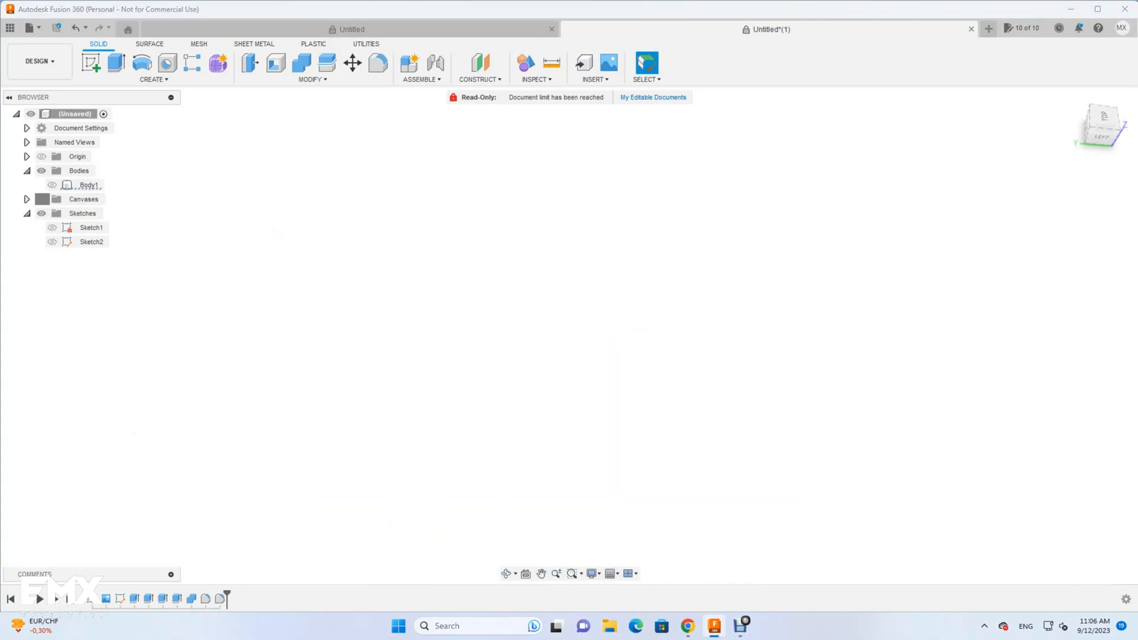
{"action": "left_click", "coordinate": [1104, 108]}
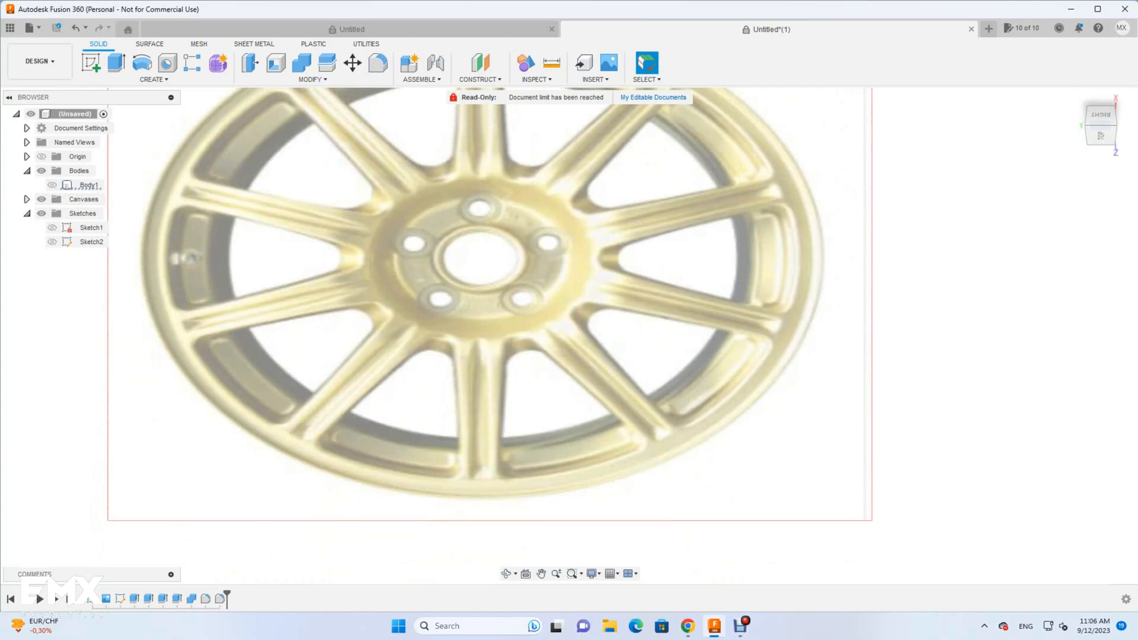
{"action": "left_click", "coordinate": [1101, 135]}
{"action": "left_click", "coordinate": [52, 185]}
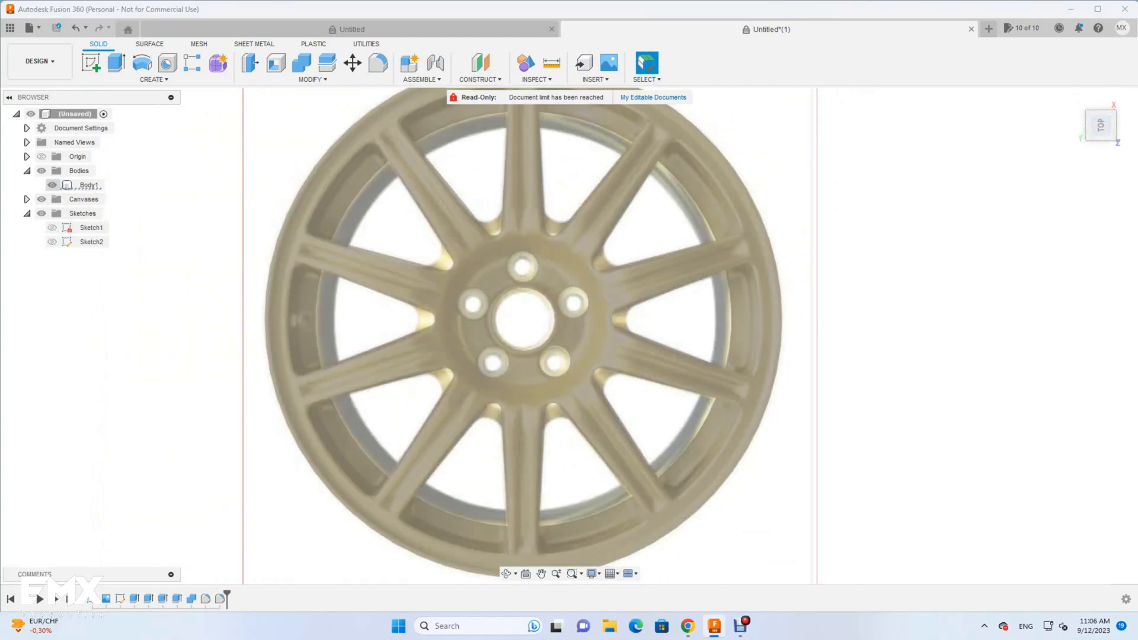
- Edit the single-edge and nine-edge spoke junction fillets, enlarging their radii to match the reference image
{"action": "right_click", "coordinate": [221, 599]}
{"action": "left_click", "coordinate": [261, 498]}
{"action": "key", "text": "Return"}
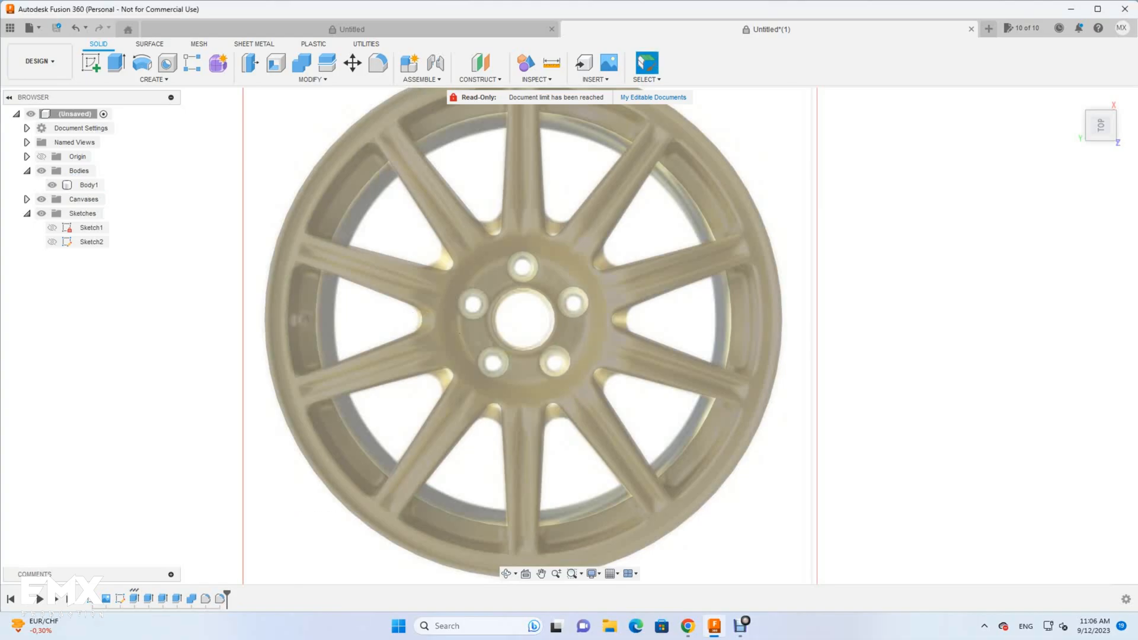
{"action": "right_click", "coordinate": [222, 599]}
{"action": "left_click", "coordinate": [243, 501]}
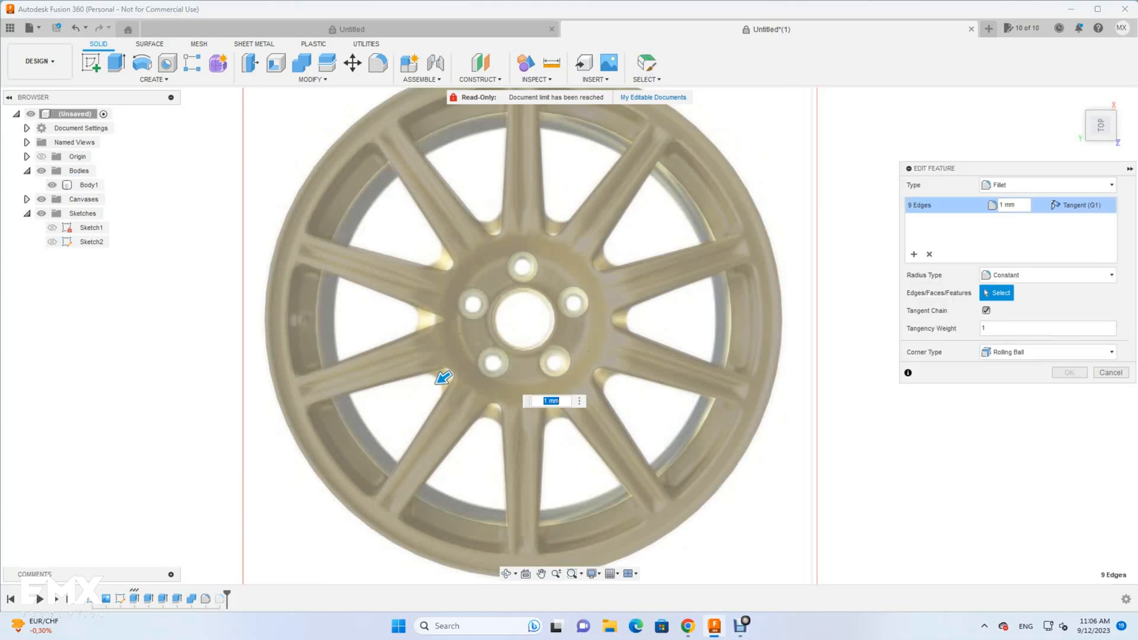
{"action": "key", "text": "Escape"}
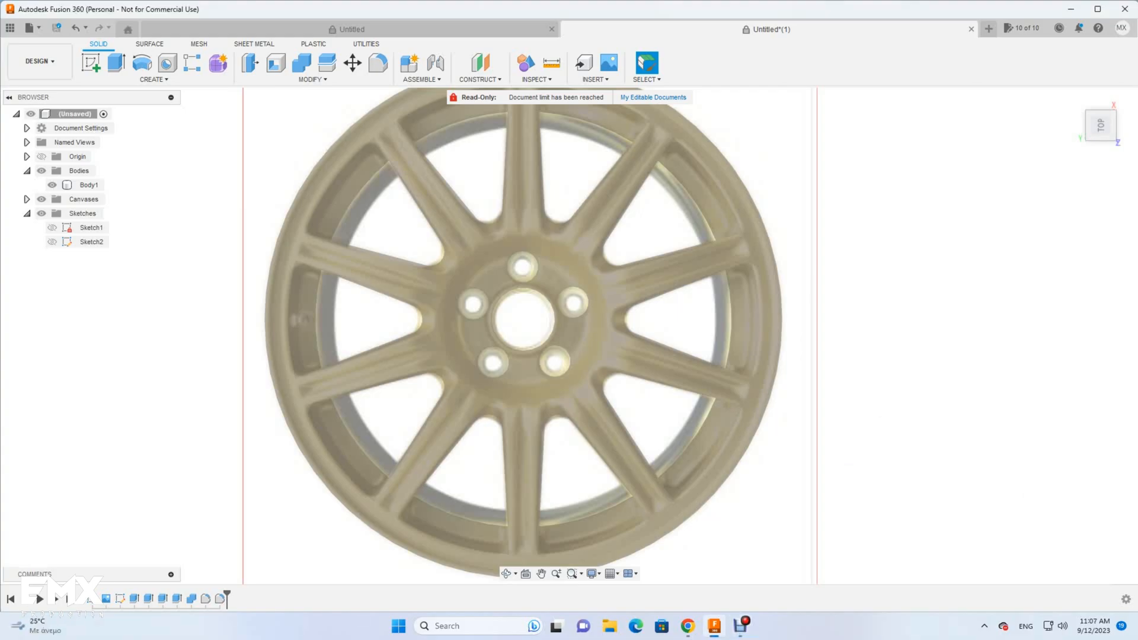
- Hide the canvas, show Sketch2, and extrude its hub profile 12 mm as a cut through the wheel body
{"action": "key", "text": "F6"}
{"action": "left_click", "coordinate": [507, 574]}
{"action": "left_click_drag", "start_coordinate": [522, 451], "coordinate": [498, 332]}
{"action": "left_click", "coordinate": [41, 199]}
{"action": "left_click", "coordinate": [52, 242]}
{"action": "left_click", "coordinate": [52, 185]}
{"action": "scroll", "coordinate": [472, 307], "scroll_direction": "up", "scroll_amount": 3}
{"action": "key", "text": "e"}
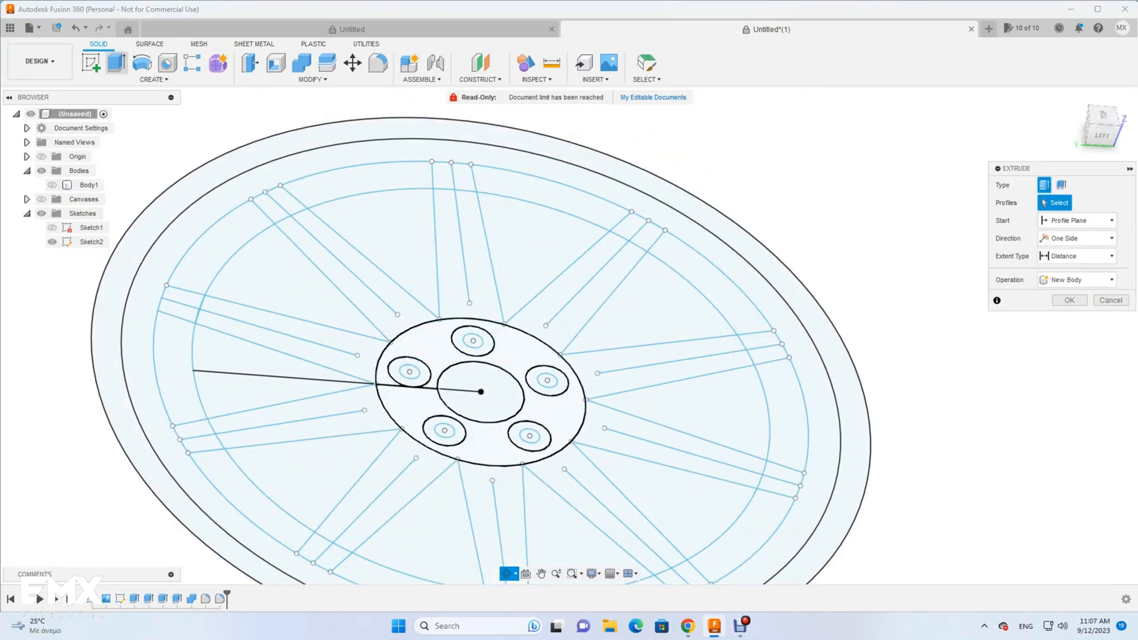
{"action": "left_click", "coordinate": [445, 359]}
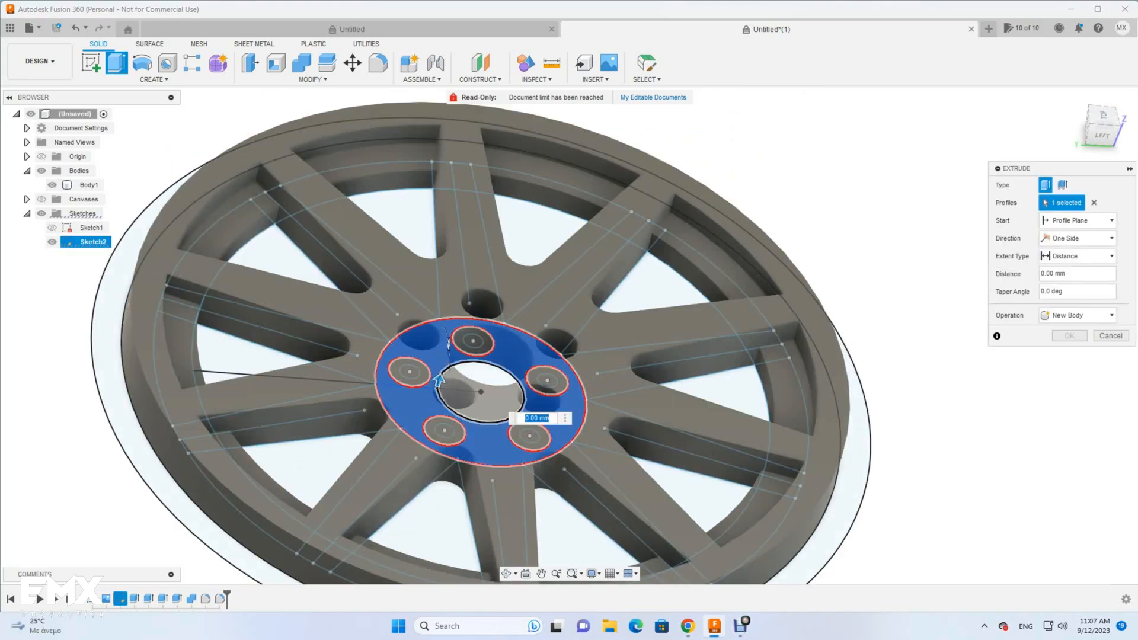
{"action": "left_click", "coordinate": [481, 401]}
{"action": "left_click_drag", "start_coordinate": [439, 380], "coordinate": [462, 293]}
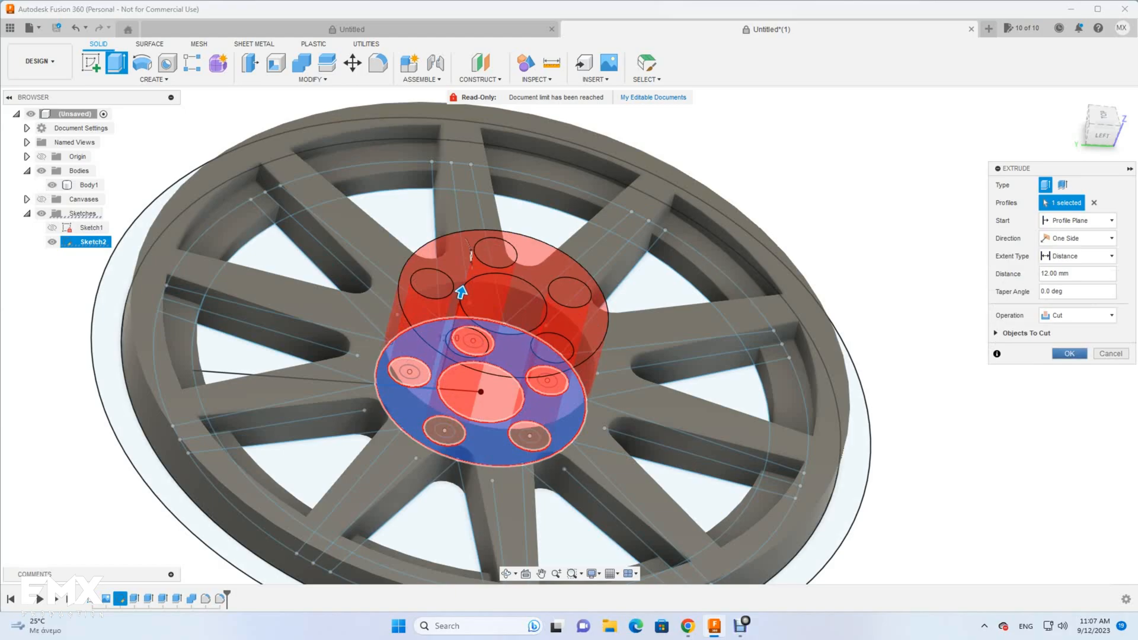
{"action": "left_click", "coordinate": [1069, 354]}
- Extrude the hub profile around the bolt holes and centre bore 2.5 mm, joined to the wheel, to form a recessed hub
{"action": "scroll", "coordinate": [753, 356], "scroll_direction": "up", "scroll_amount": 1}
{"action": "key", "text": "e"}
{"action": "left_click", "coordinate": [410, 359]}
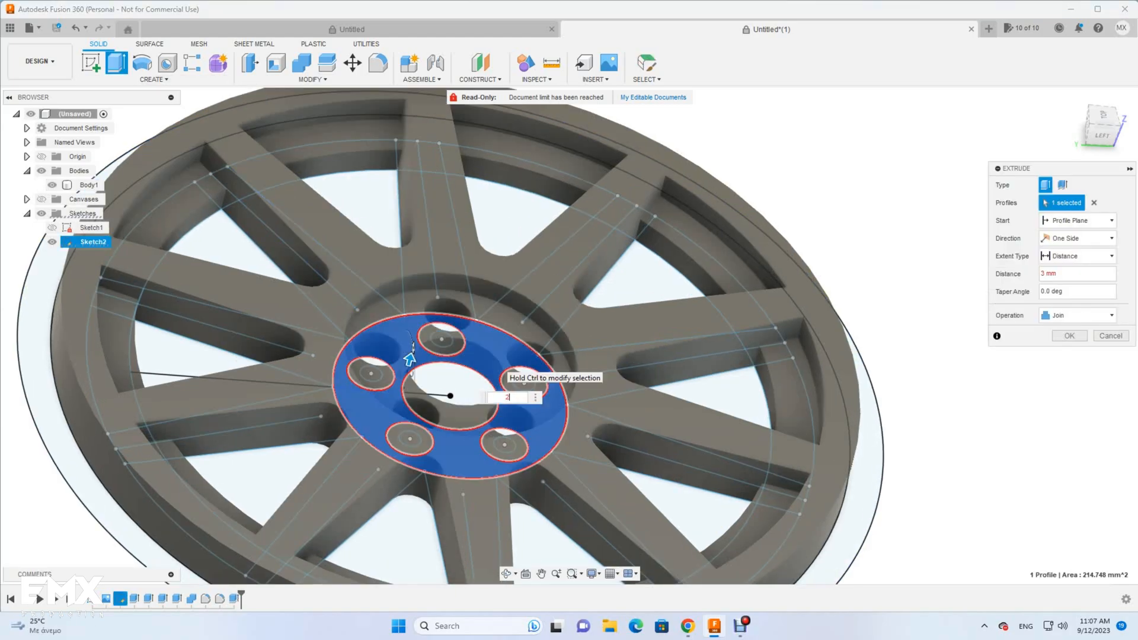
{"action": "type", "text": "2.5"}
{"action": "key", "text": "Return"}
{"action": "left_click", "coordinate": [53, 185]}
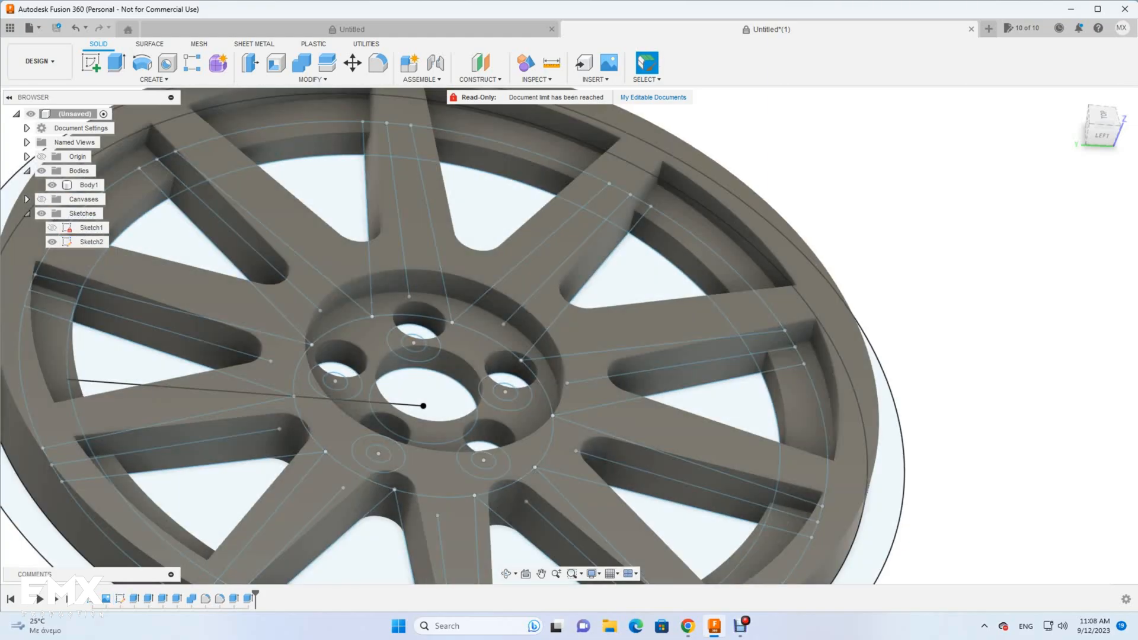
- Extrude the five ring profiles inside the bolt holes 1.5 mm as a join, and hide Sketch2
{"action": "key", "text": "e"}
{"action": "left_click", "coordinate": [335, 381]}
{"action": "left_click", "coordinate": [414, 343]}
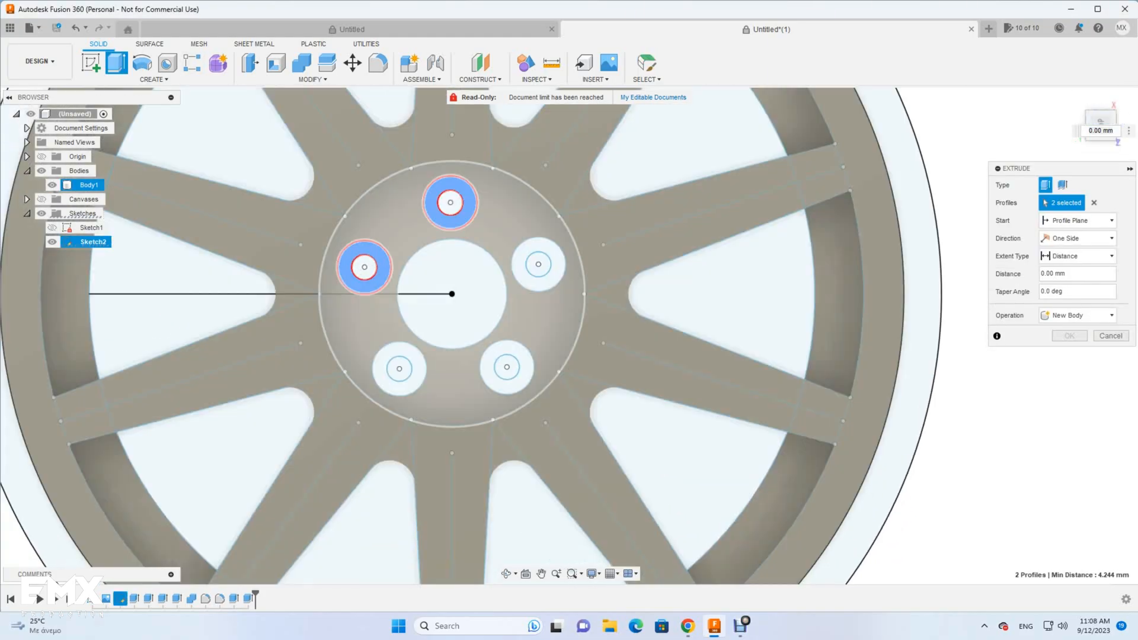
{"action": "left_click", "coordinate": [549, 274]}
{"action": "left_click", "coordinate": [517, 379]}
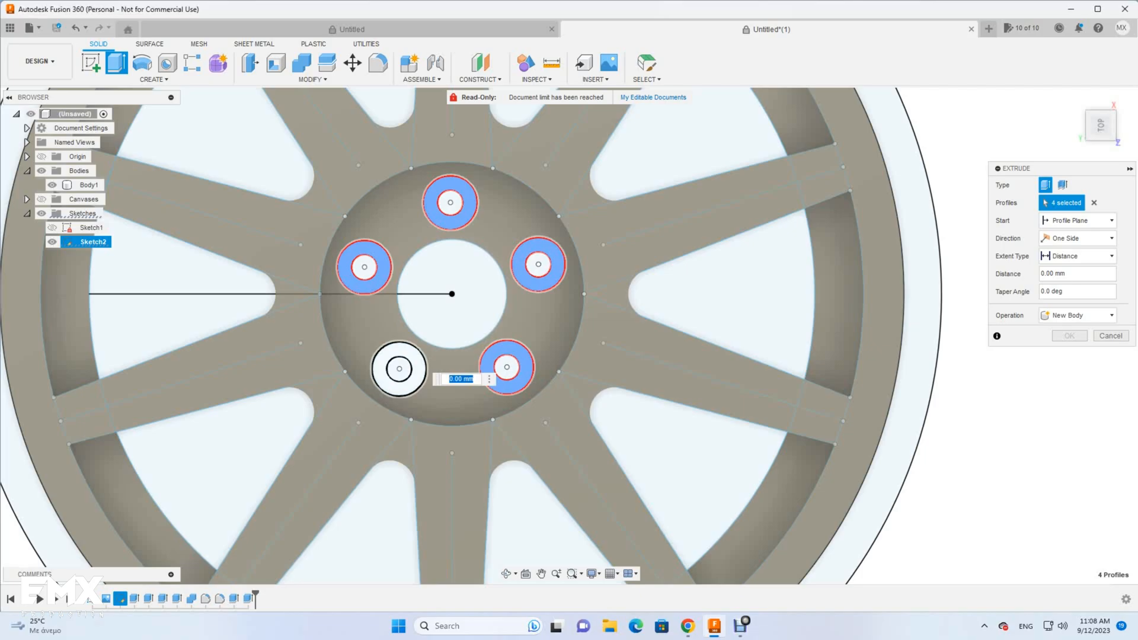
{"action": "left_click", "coordinate": [409, 380]}
{"action": "type", "text": "1.5"}
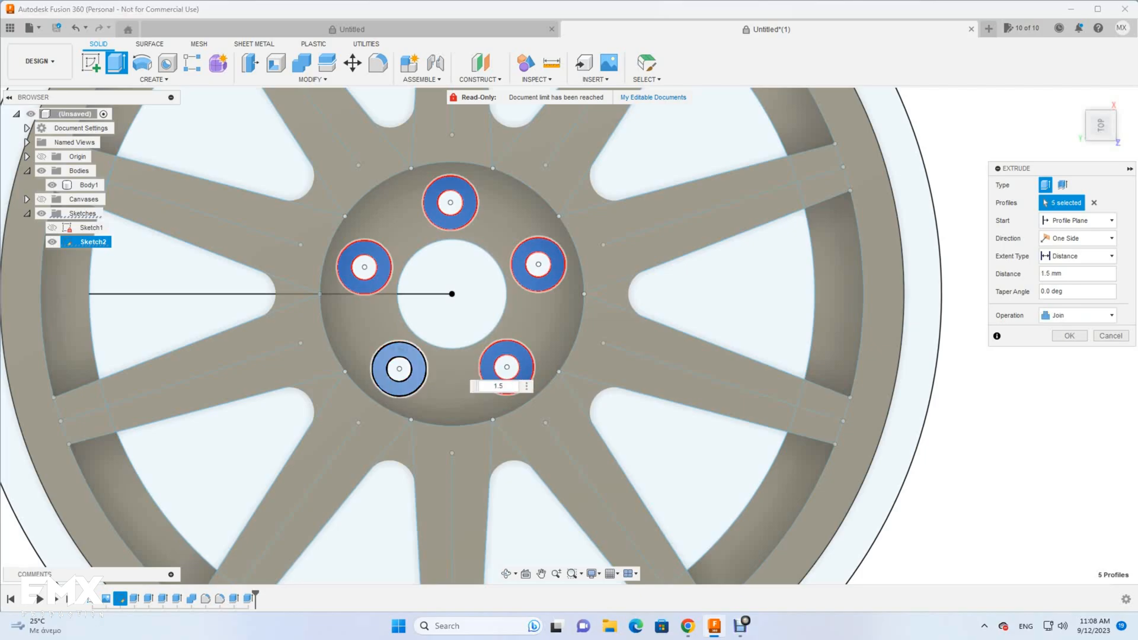
{"action": "key", "text": "Return"}
{"action": "middle_click_drag", "start_coordinate": [495, 420], "coordinate": [441, 513], "text": "shift"}
{"action": "left_click", "coordinate": [52, 242]}
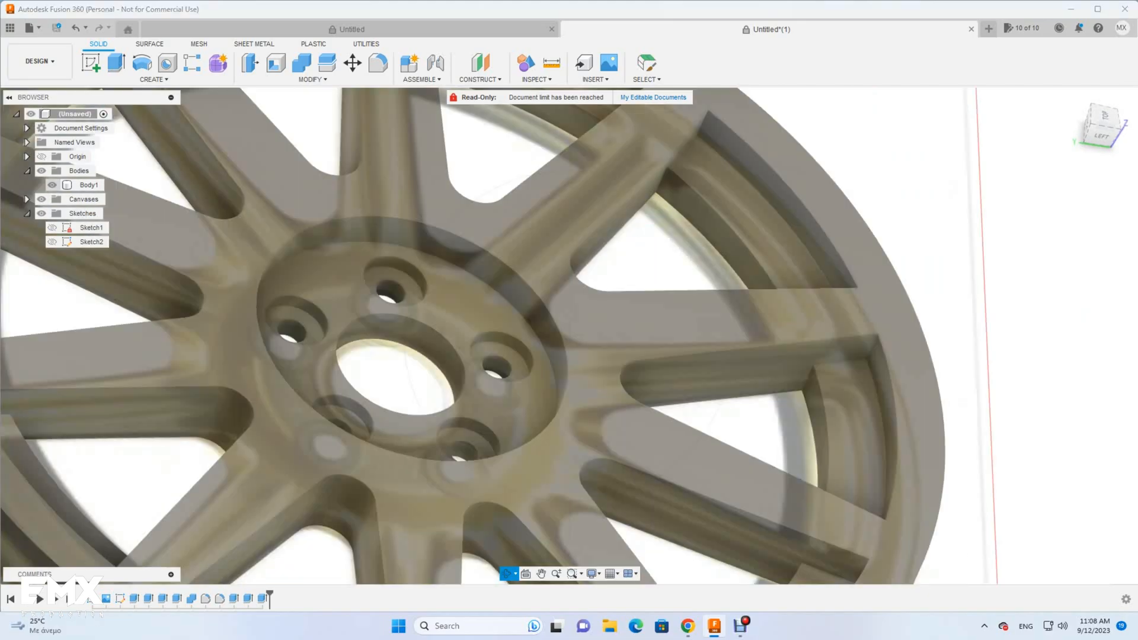
- Fillet the circular upper edge of the hub recess with a 2 mm radius
{"action": "left_click", "coordinate": [378, 63]}
{"action": "left_click", "coordinate": [428, 458]}
{"action": "type", "text": "2"}
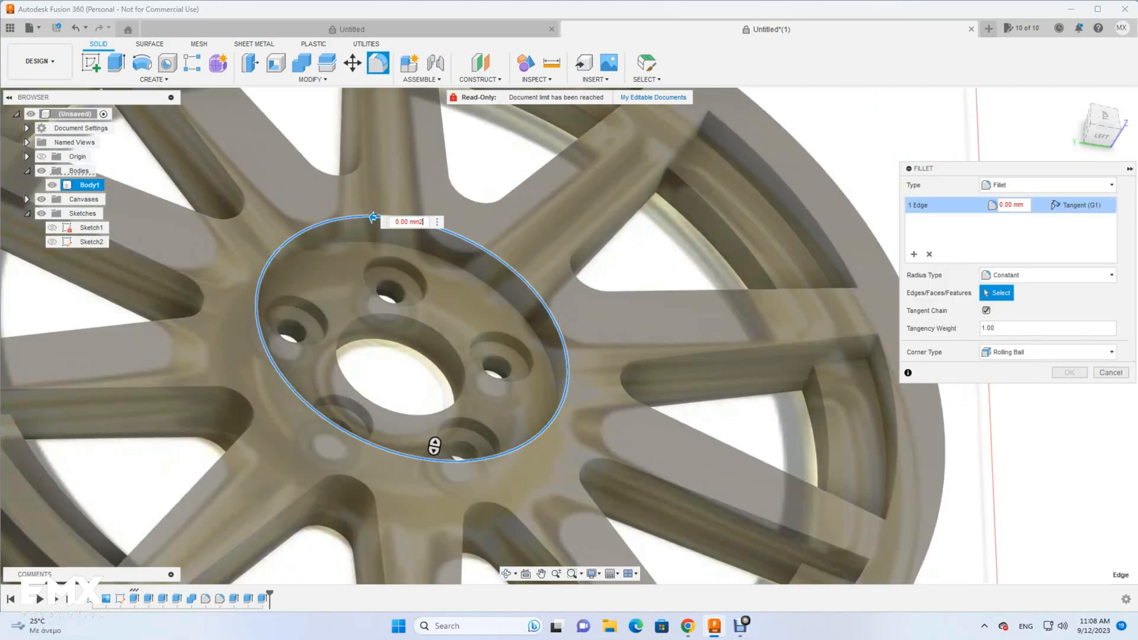
{"action": "key", "text": "Return"}
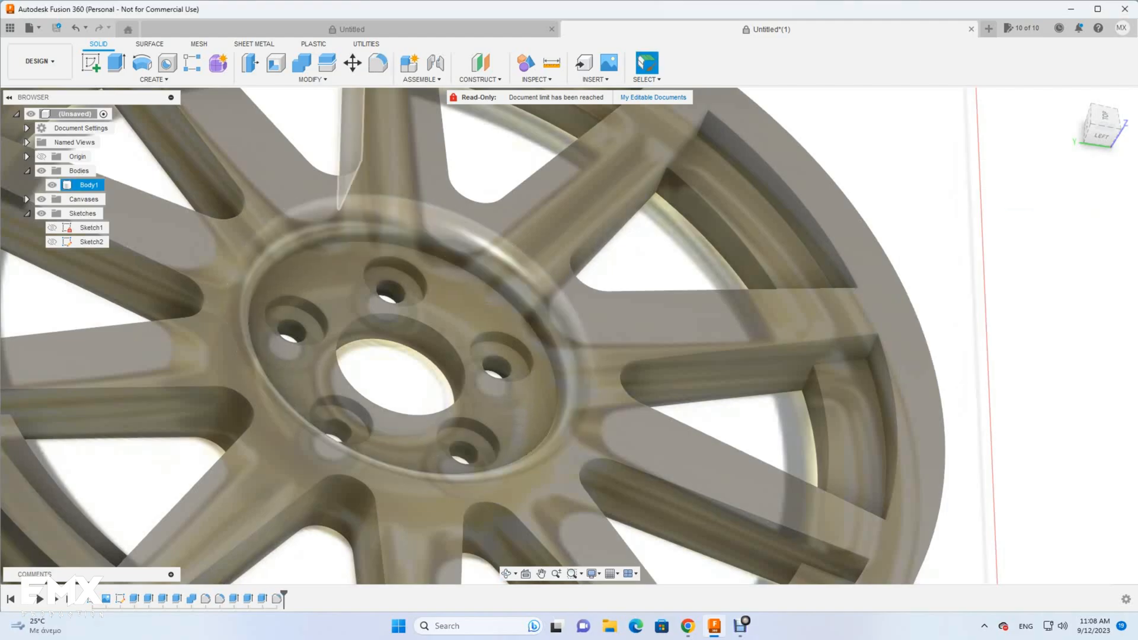
- Fillet the adjoining inner edge of the hub recess 2 mm and the upper edge of the centre bore 0.5 mm
{"action": "left_click", "coordinate": [423, 474]}
{"action": "type", "text": "2"}
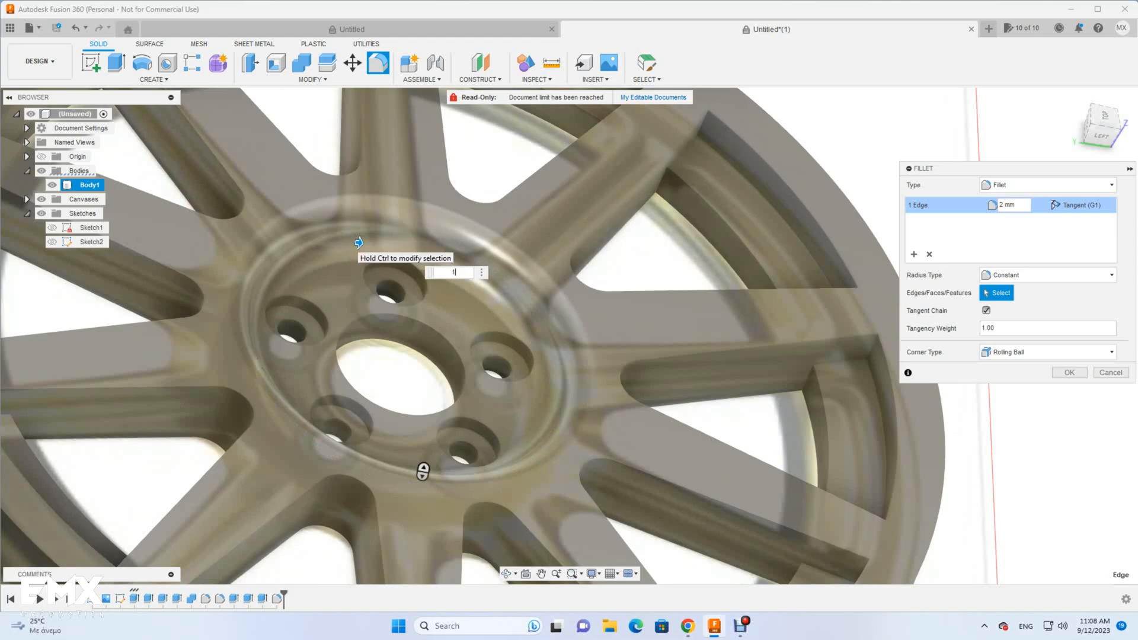
{"action": "key", "text": "Return"}
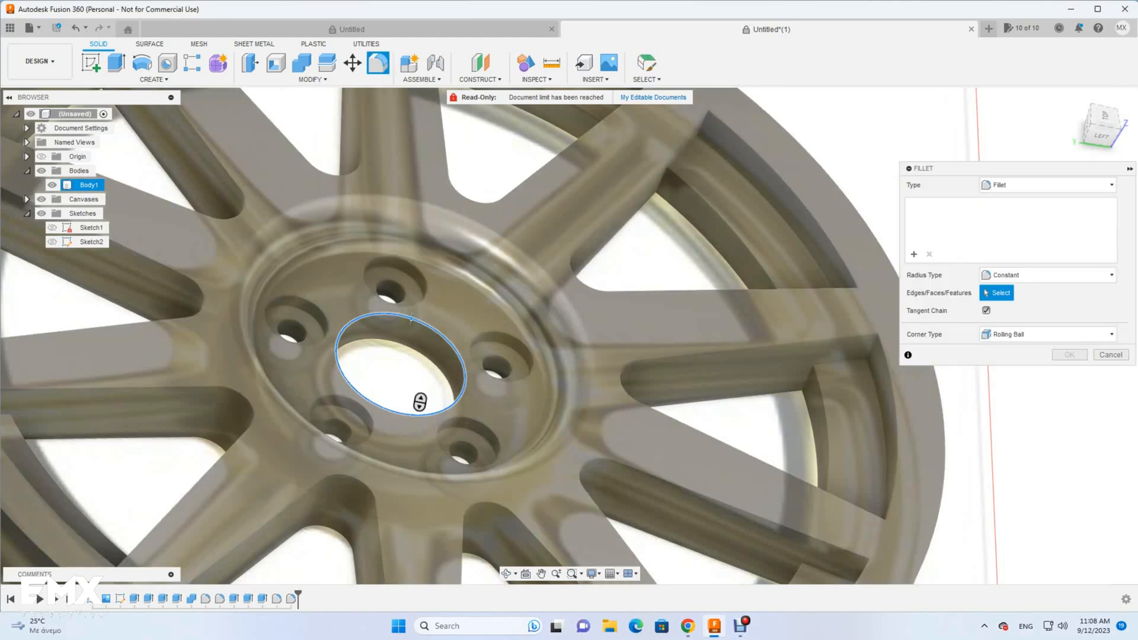
{"action": "left_click", "coordinate": [420, 403]}
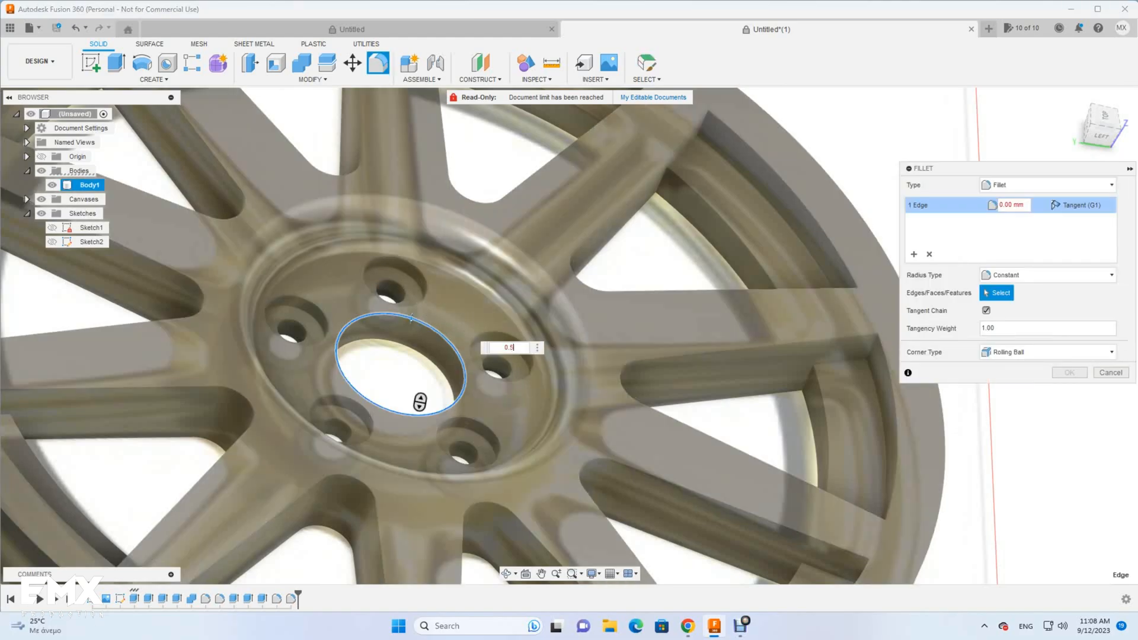
{"action": "key", "text": "Return"}
- Try to fillet the circular edges of the five bolt-hole recesses with a 0.2 mm radius
{"action": "key", "text": "f"}
{"action": "left_click", "coordinate": [318, 344]}
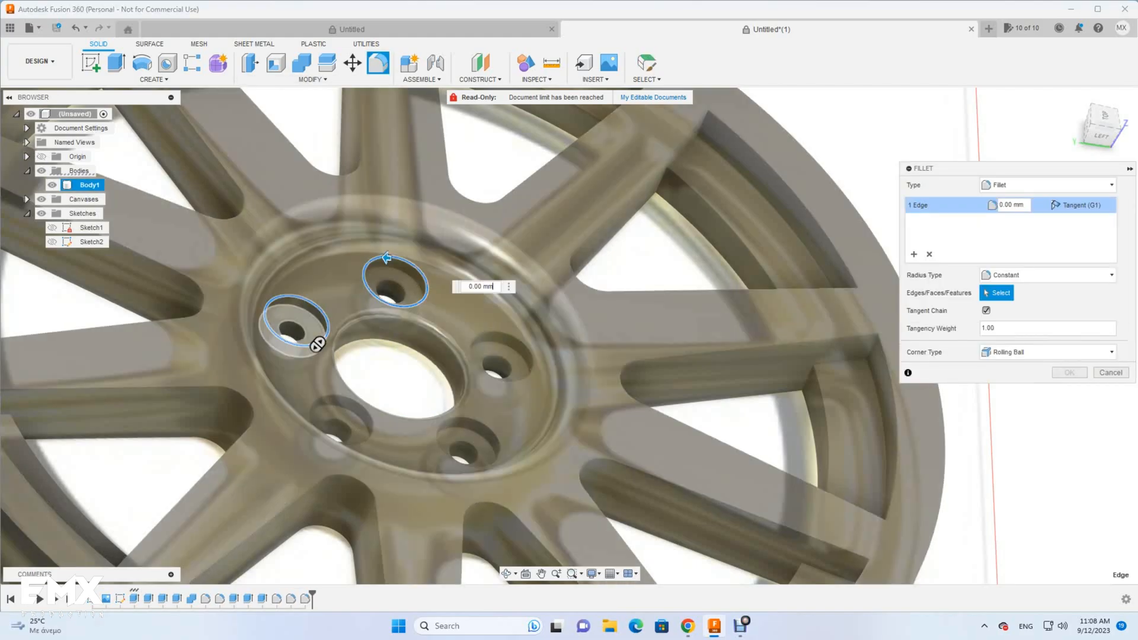
{"action": "left_click", "coordinate": [318, 344]}
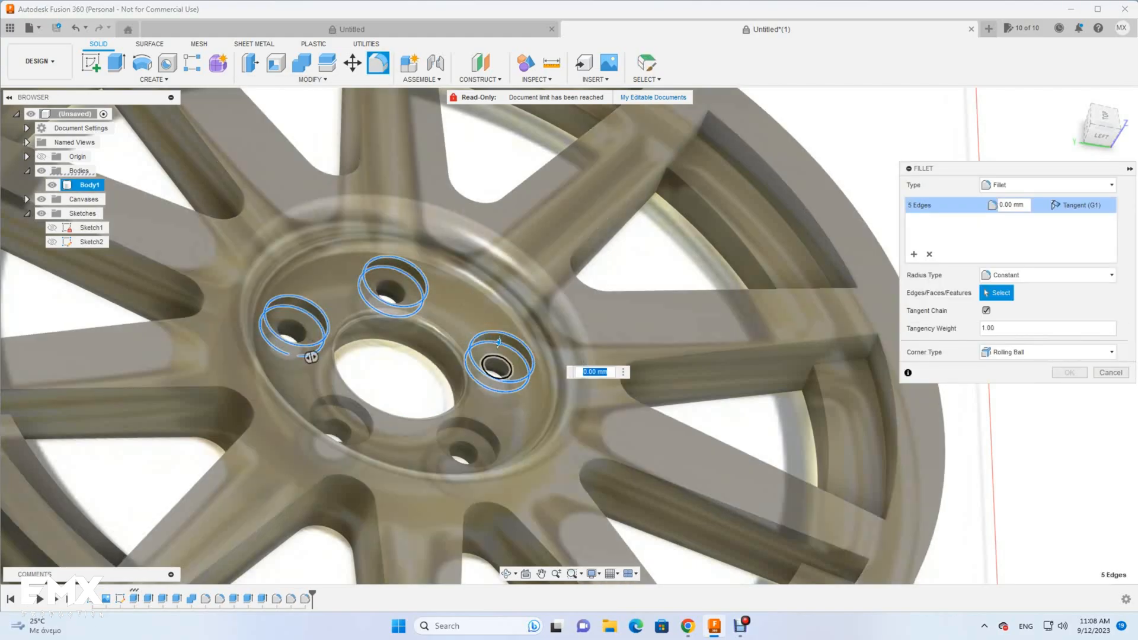
{"action": "left_click", "coordinate": [482, 461]}
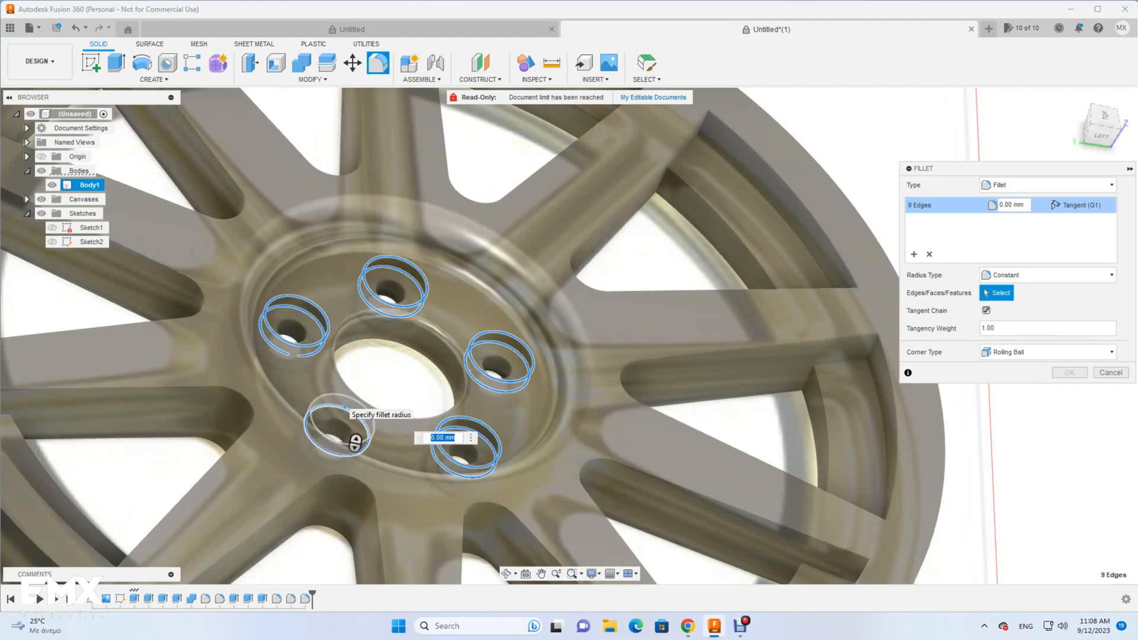
{"action": "left_click", "coordinate": [360, 433]}
{"action": "scroll", "coordinate": [382, 462], "scroll_direction": "up", "scroll_amount": 2}
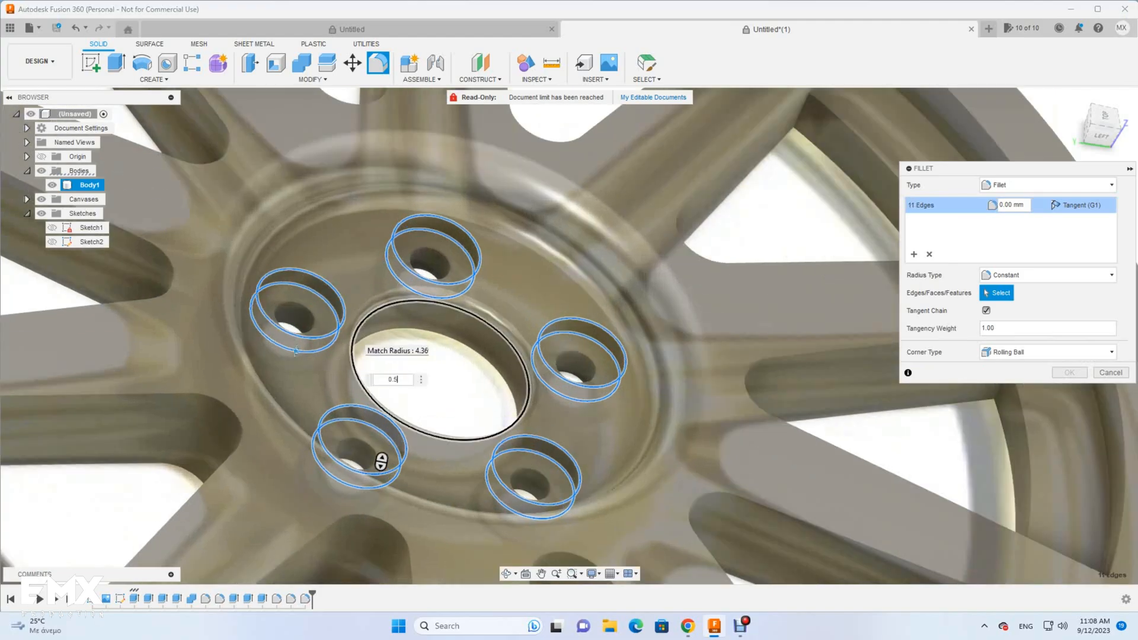
{"action": "key", "text": "BackSpace"}
{"action": "type", "text": "2"}
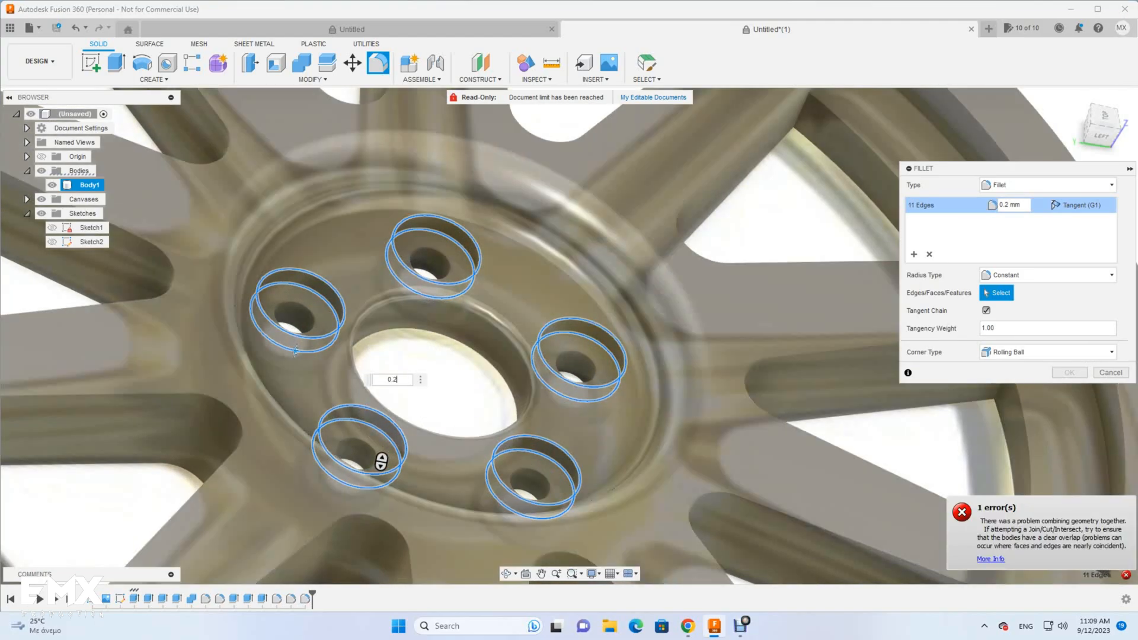
{"action": "key", "text": "Return"}
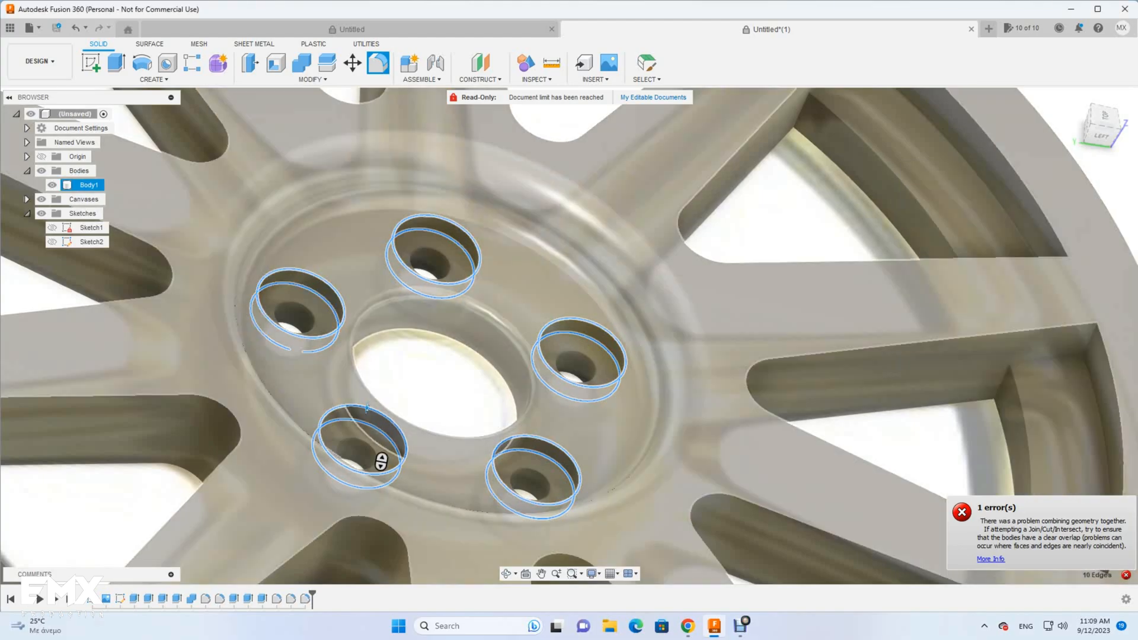
{"action": "scroll", "coordinate": [382, 462], "scroll_direction": "down", "scroll_amount": 3}
- Hide the reference canvas and fillet the 20 corner edges where the ten spokes meet the outer rim with a 1 mm radius
{"action": "left_click", "coordinate": [378, 63]}
{"action": "scroll", "coordinate": [557, 357], "scroll_direction": "down", "scroll_amount": 5}
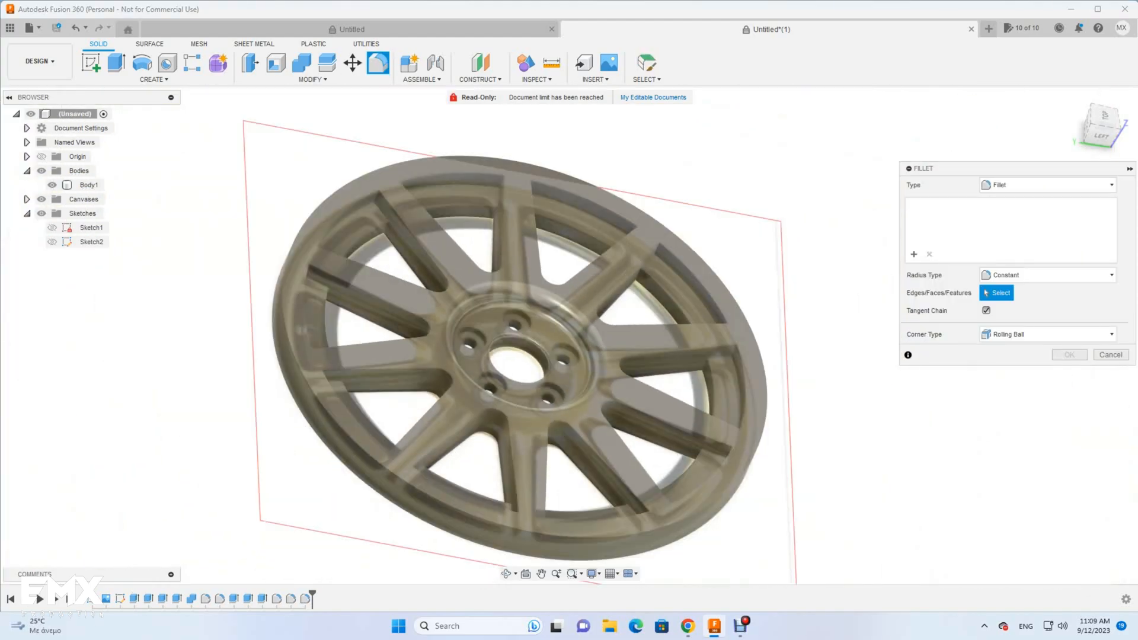
{"action": "left_click", "coordinate": [41, 199]}
{"action": "scroll", "coordinate": [434, 184], "scroll_direction": "up", "scroll_amount": 2}
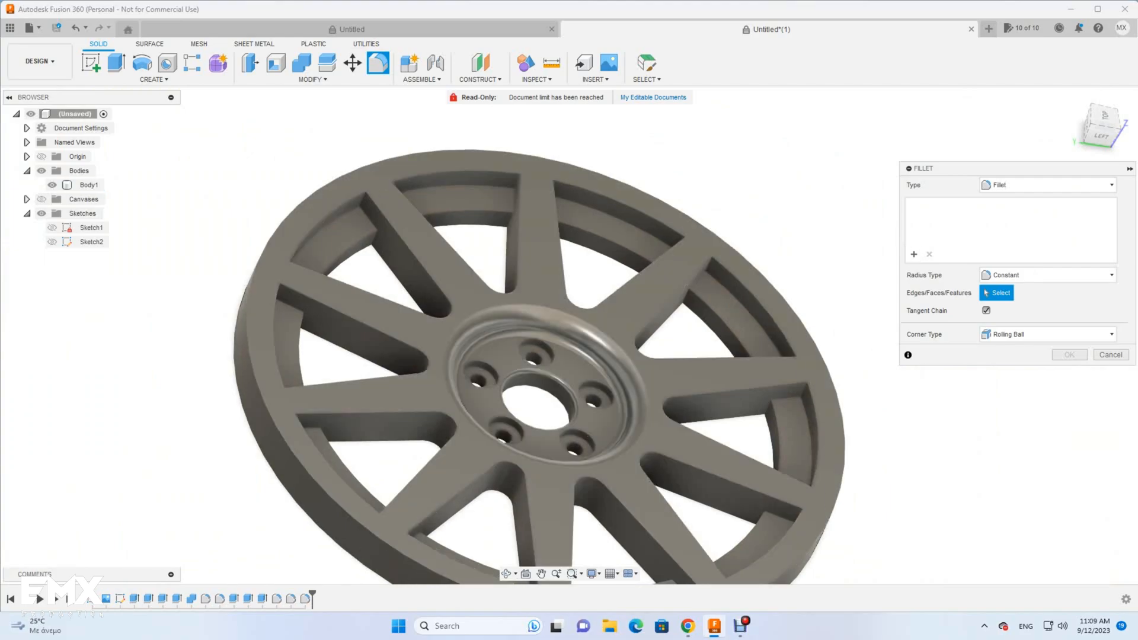
{"action": "left_click", "coordinate": [368, 215]}
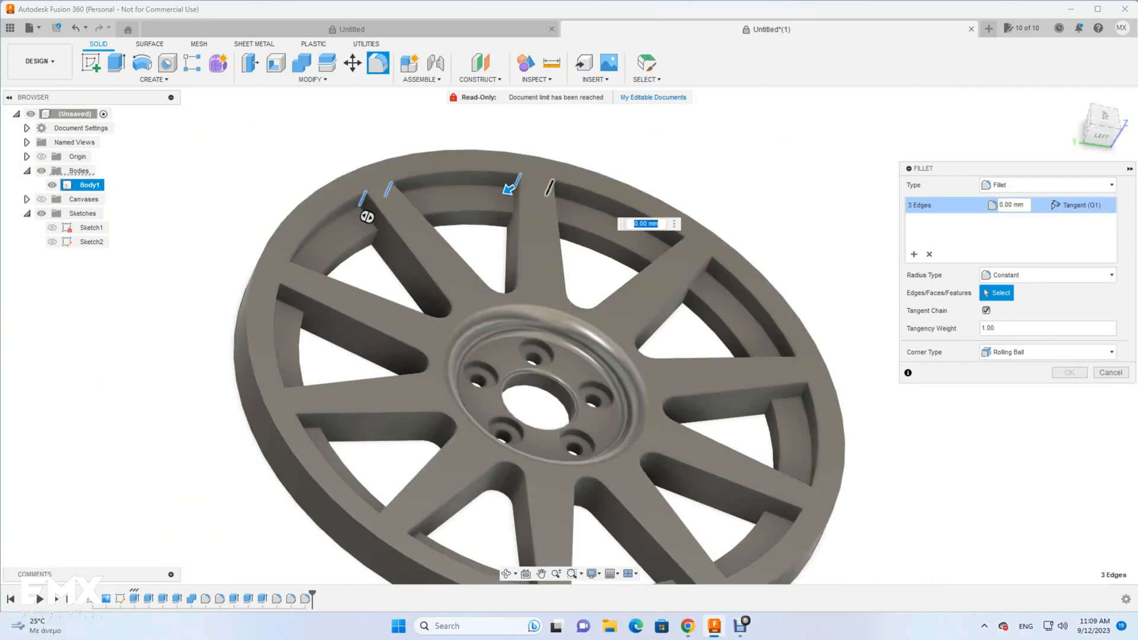
{"action": "left_click", "coordinate": [709, 270]}
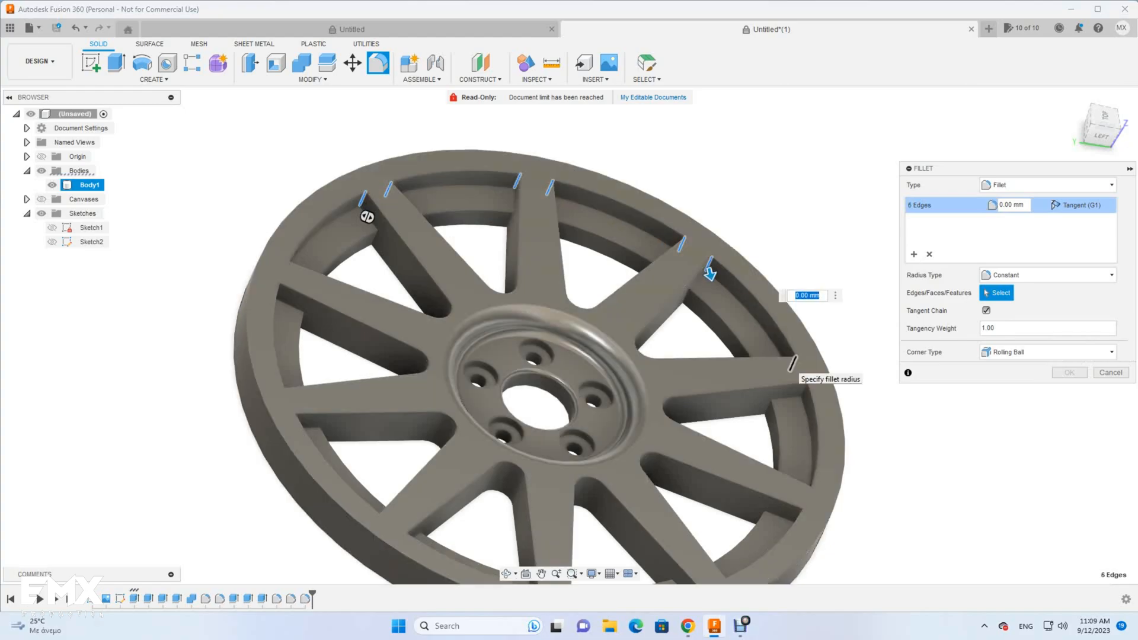
{"action": "left_click", "coordinate": [804, 391]}
{"action": "left_click", "coordinate": [809, 494]}
{"action": "left_click", "coordinate": [801, 515]}
{"action": "scroll", "coordinate": [734, 437], "scroll_direction": "down", "scroll_amount": 3}
{"action": "middle_click_drag", "start_coordinate": [735, 543], "coordinate": [735, 503]}
{"action": "scroll", "coordinate": [736, 503], "scroll_direction": "up", "scroll_amount": 3}
{"action": "scroll", "coordinate": [717, 496], "scroll_direction": "up", "scroll_amount": 2}
{"action": "left_click", "coordinate": [726, 458]}
{"action": "left_click", "coordinate": [695, 470]}
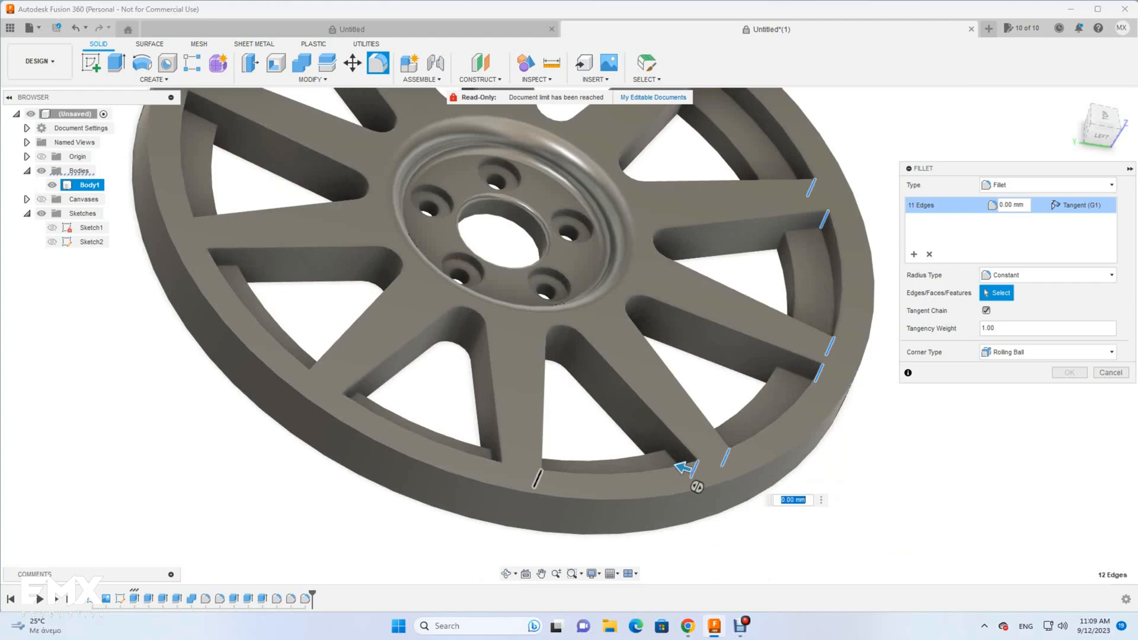
{"action": "left_click", "coordinate": [538, 480]}
{"action": "left_click", "coordinate": [497, 470]}
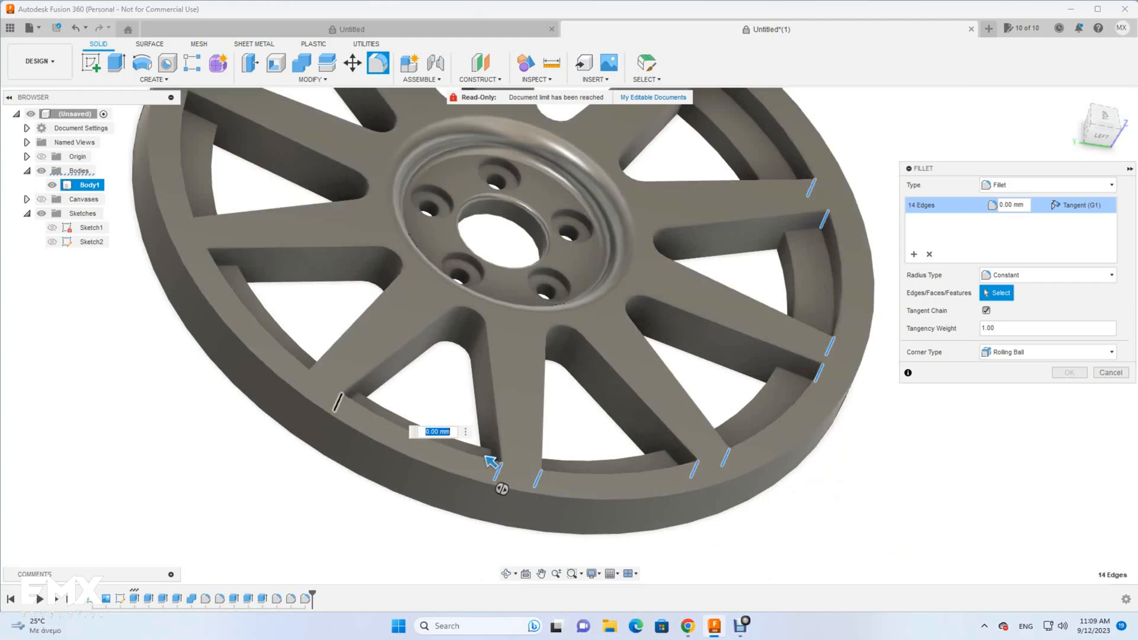
{"action": "left_click", "coordinate": [202, 256]}
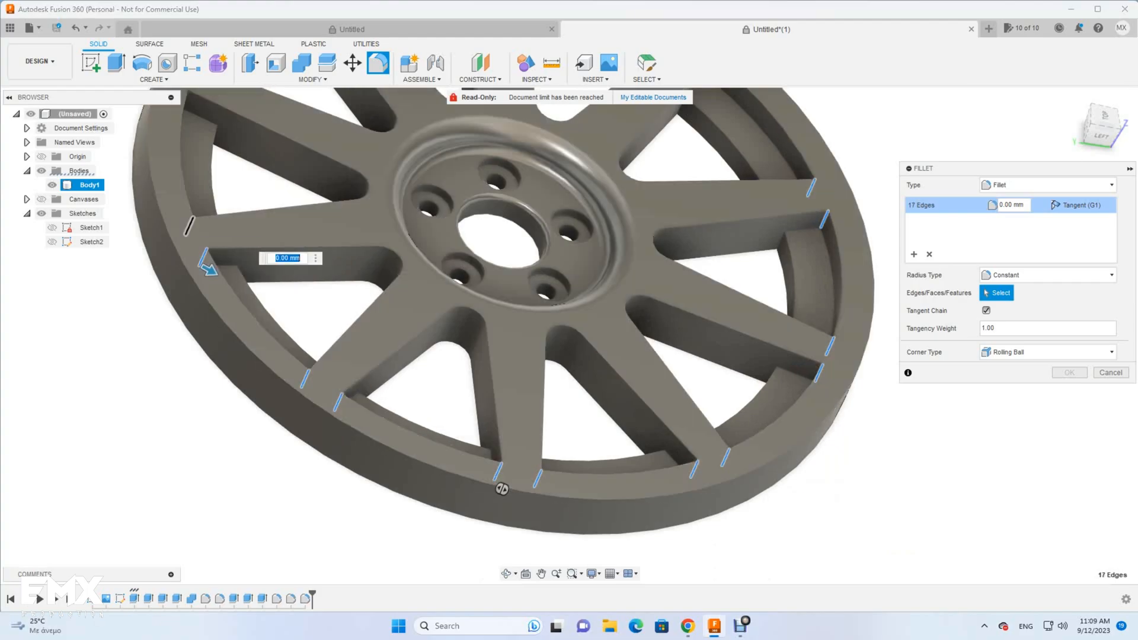
{"action": "scroll", "coordinate": [203, 257], "scroll_direction": "down", "scroll_amount": 4}
{"action": "left_click_drag", "start_coordinate": [344, 406], "coordinate": [351, 469]}
{"action": "scroll", "coordinate": [219, 291], "scroll_direction": "up", "scroll_amount": 5}
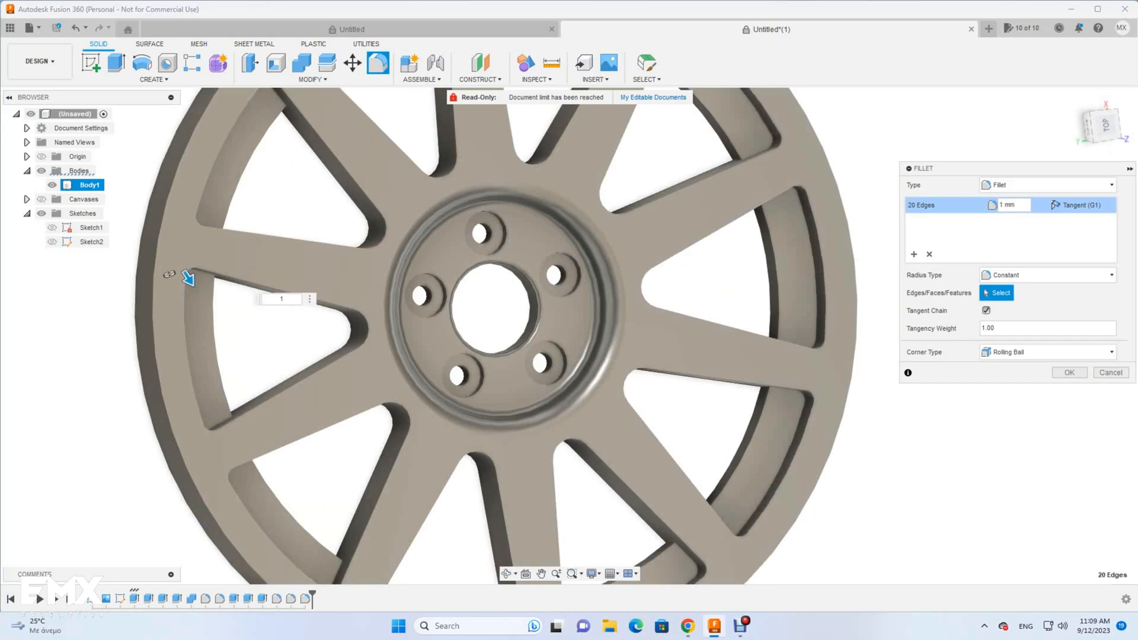
{"action": "key", "text": "Return"}
- Fillet the U-shaped inner ledge edge chains at the outer ends of all ten openings between the spokes
{"action": "scroll", "coordinate": [420, 347], "scroll_direction": "down", "scroll_amount": 5}
{"action": "middle_click_drag", "start_coordinate": [462, 350], "coordinate": [392, 326], "text": "shift"}
{"action": "key", "text": "f"}
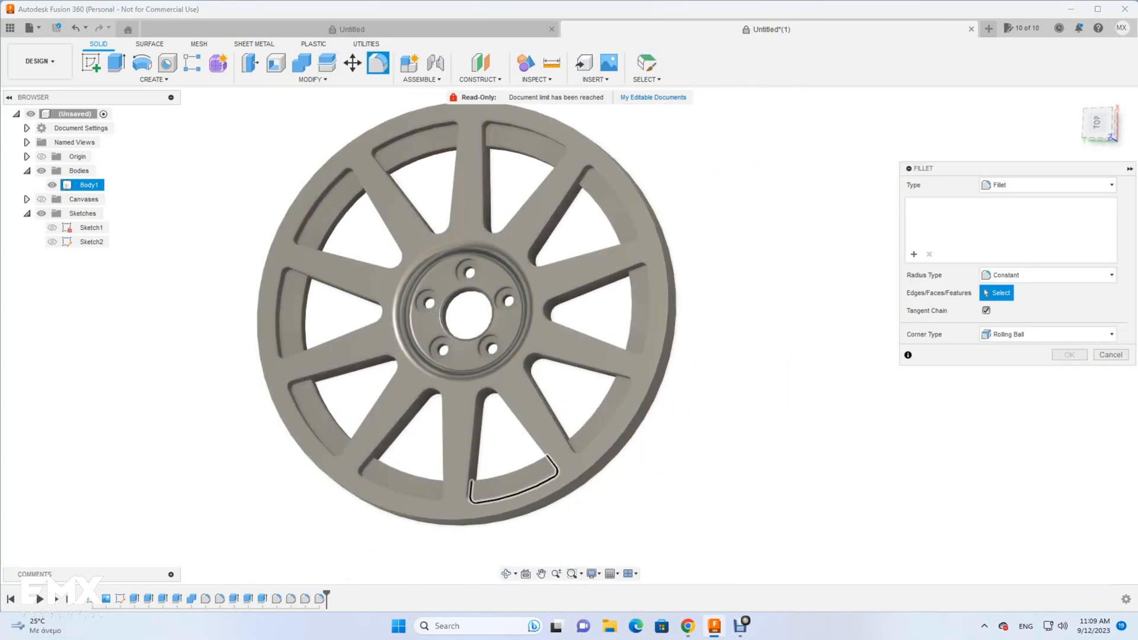
{"action": "left_click", "coordinate": [545, 455]}
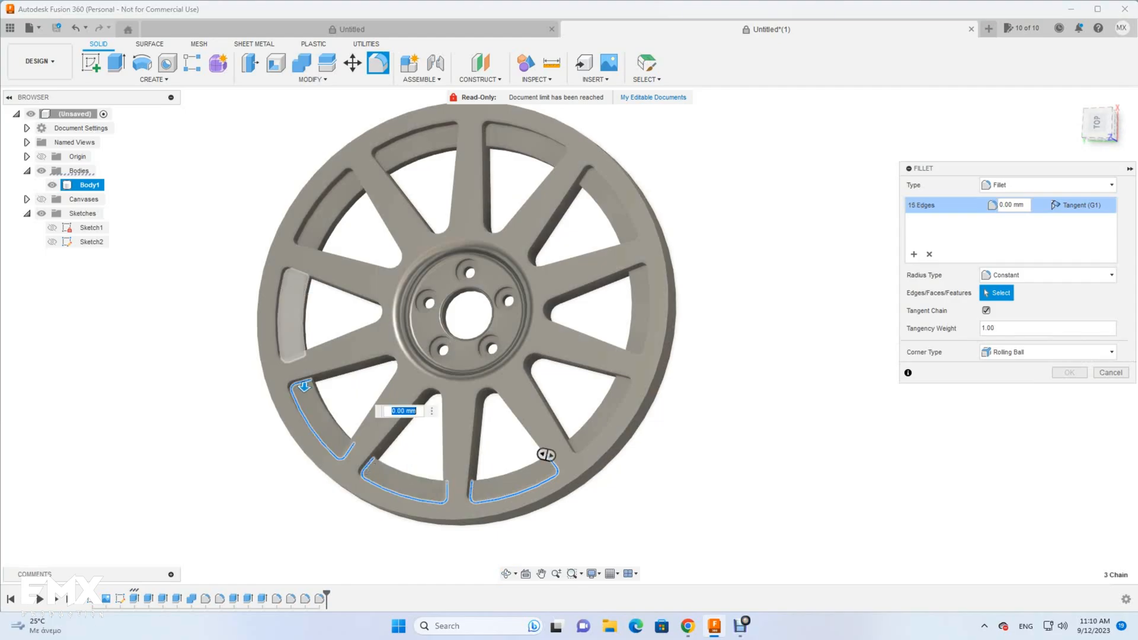
{"action": "left_click", "coordinate": [331, 202]}
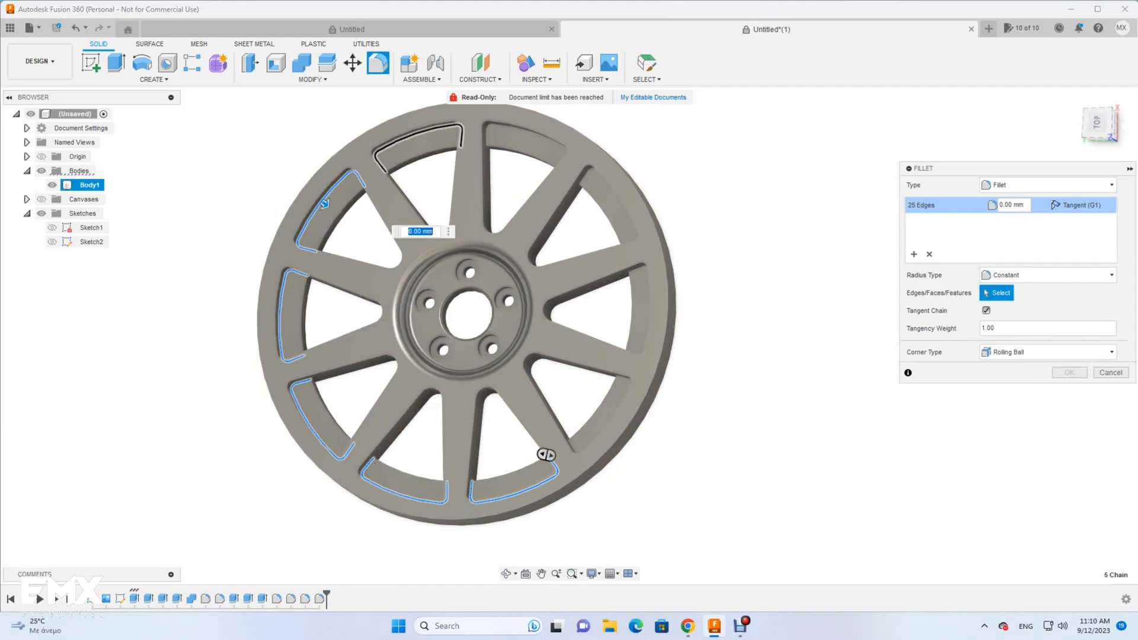
{"action": "left_click", "coordinate": [411, 140]}
{"action": "left_click", "coordinate": [500, 130]}
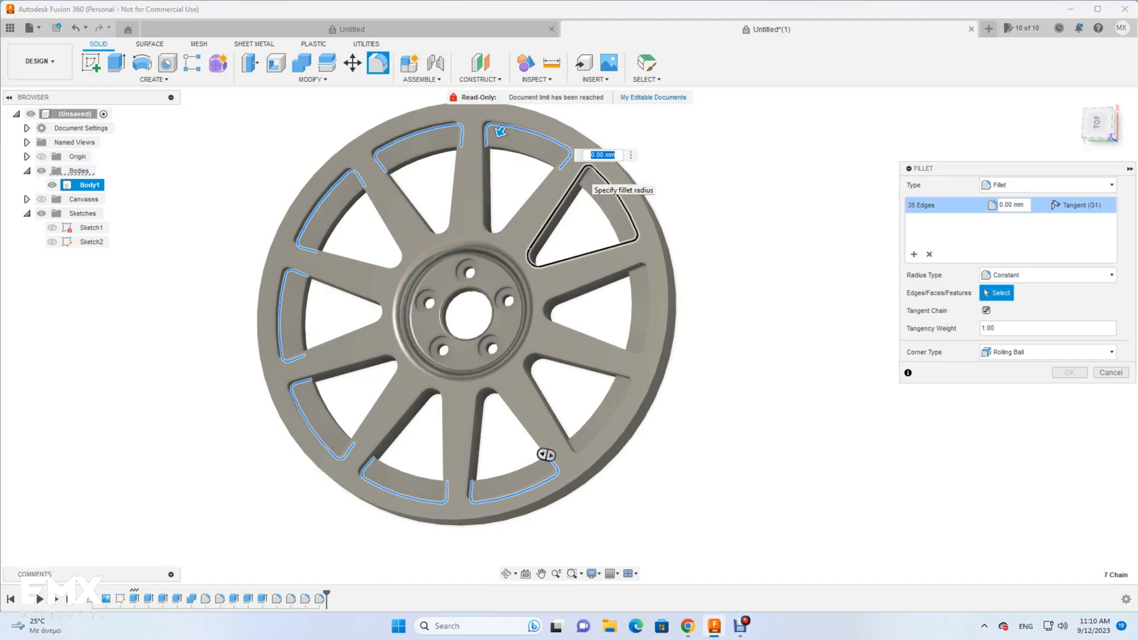
{"action": "left_click", "coordinate": [580, 182]}
{"action": "left_click", "coordinate": [620, 275]}
{"action": "scroll", "coordinate": [639, 215], "scroll_direction": "up", "scroll_amount": 2}
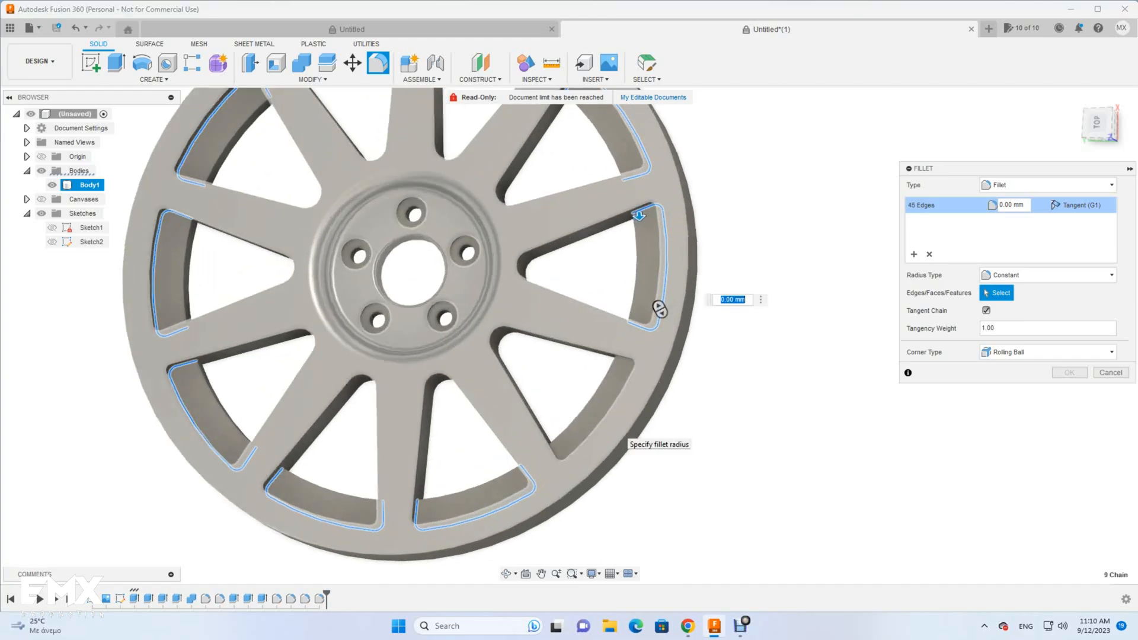
{"action": "key", "text": "Return"}
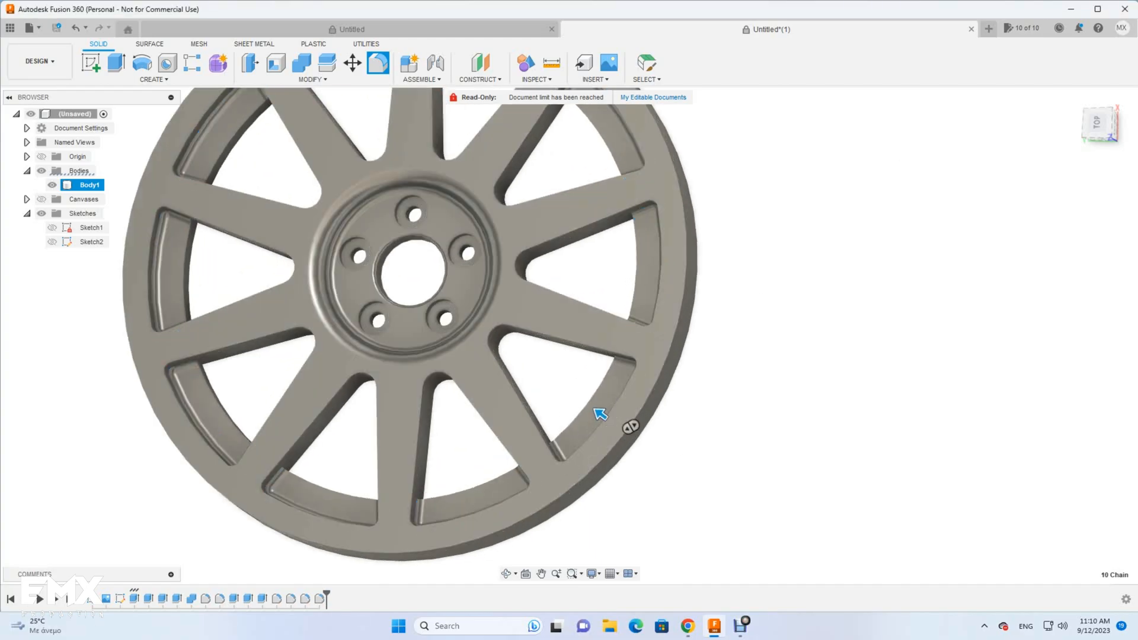
- Fillet the front outlines of the ten spoke openings and the inner arc edges of their outer ledges with a 1 mm radius
{"action": "left_click", "coordinate": [377, 63]}
{"action": "left_click", "coordinate": [255, 200]}
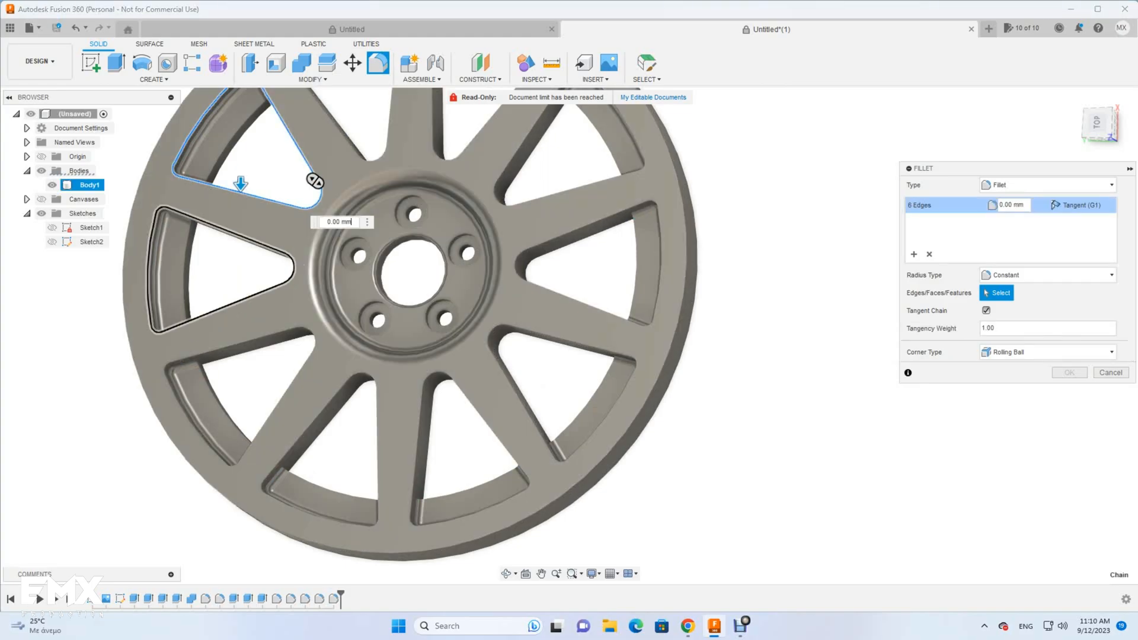
{"action": "left_click", "coordinate": [294, 274]}
{"action": "left_click", "coordinate": [265, 425]}
{"action": "left_click", "coordinate": [377, 526]}
{"action": "left_click", "coordinate": [493, 332]}
{"action": "left_click", "coordinate": [517, 262]}
{"action": "left_click", "coordinate": [498, 198]}
{"action": "left_click", "coordinate": [449, 160]}
{"action": "left_click", "coordinate": [450, 150]}
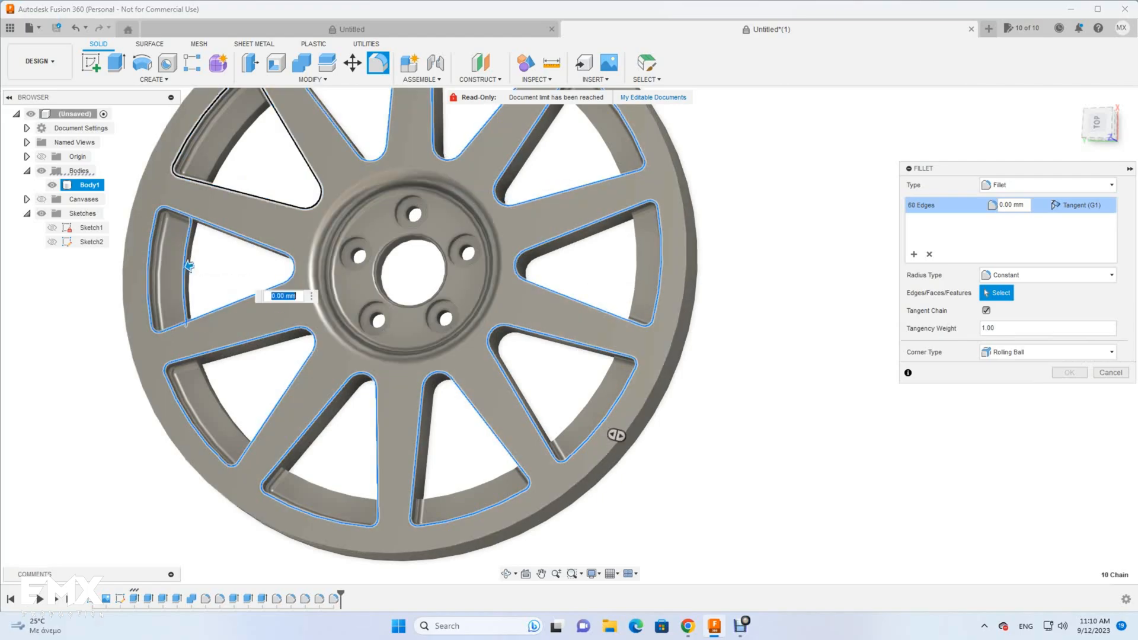
{"action": "left_click", "coordinate": [226, 155]}
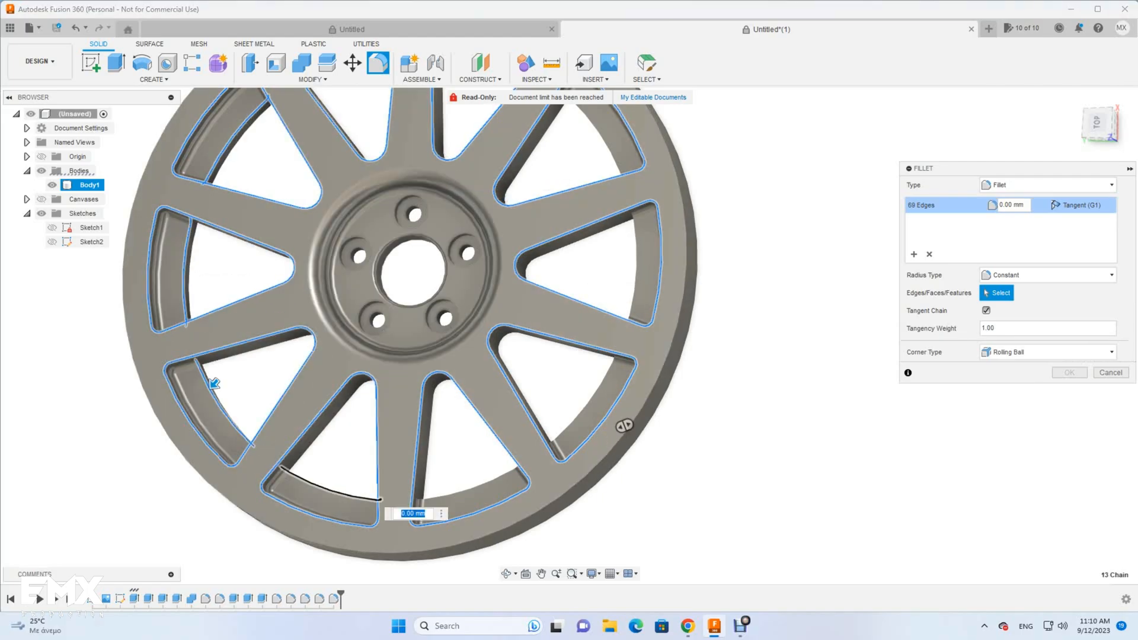
{"action": "left_click", "coordinate": [587, 405]}
{"action": "left_click", "coordinate": [637, 267]}
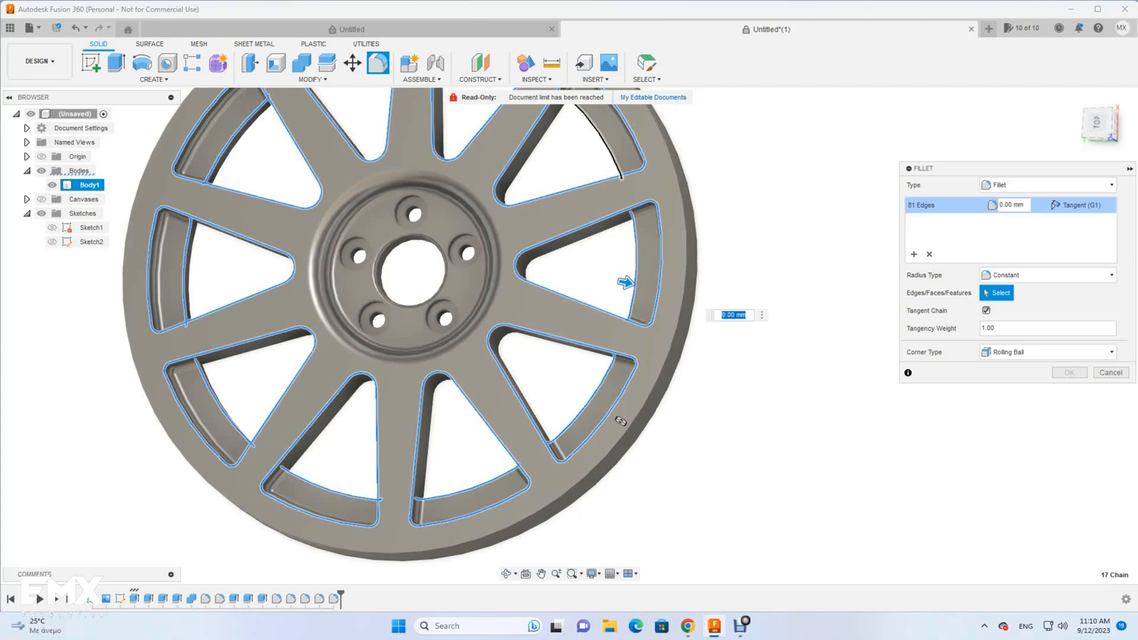
{"action": "left_click", "coordinate": [608, 148]}
{"action": "scroll", "coordinate": [576, 363], "scroll_direction": "down", "scroll_amount": 3}
{"action": "left_click", "coordinate": [487, 148]}
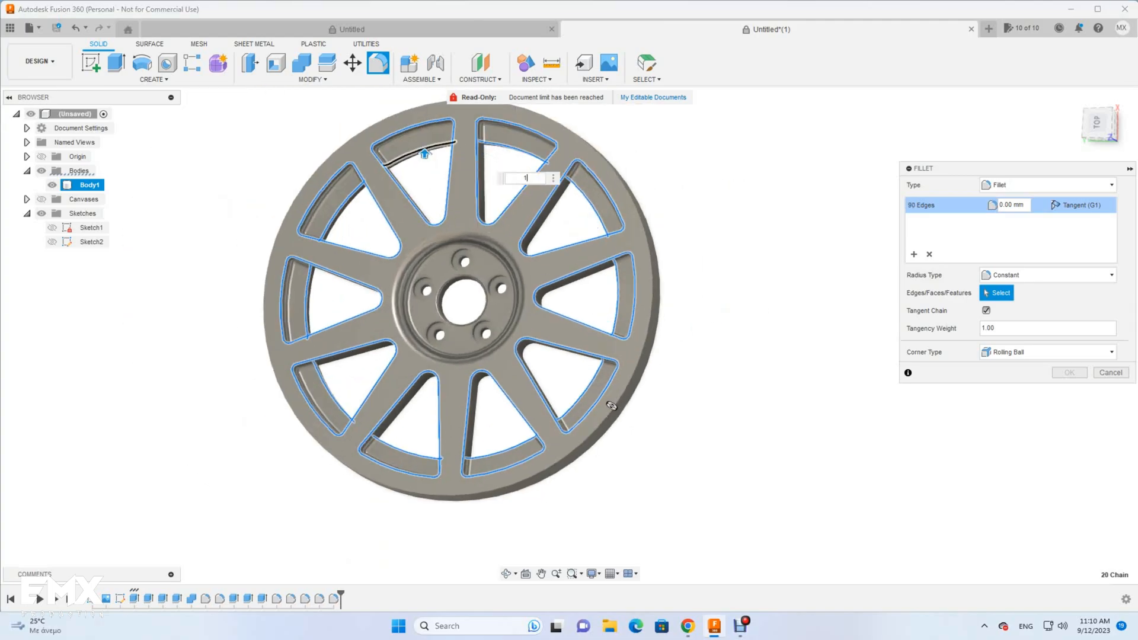
{"action": "key", "text": "Return"}
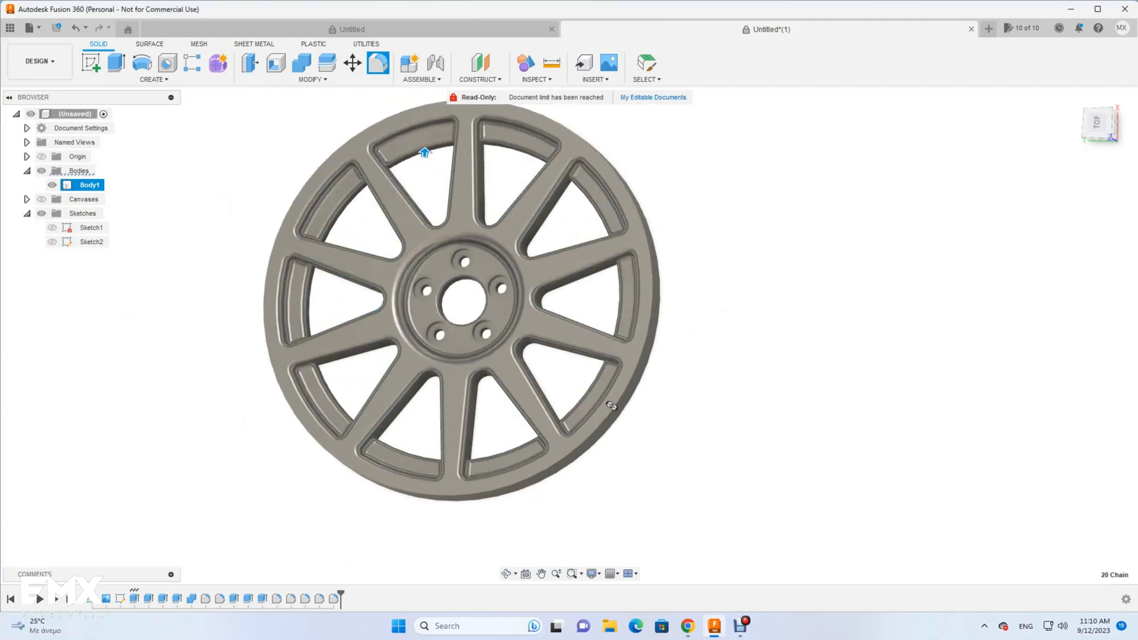
- Compare the wheel with the reference canvas, and display Sketch2 with Body1 hidden
{"action": "left_click", "coordinate": [42, 199]}
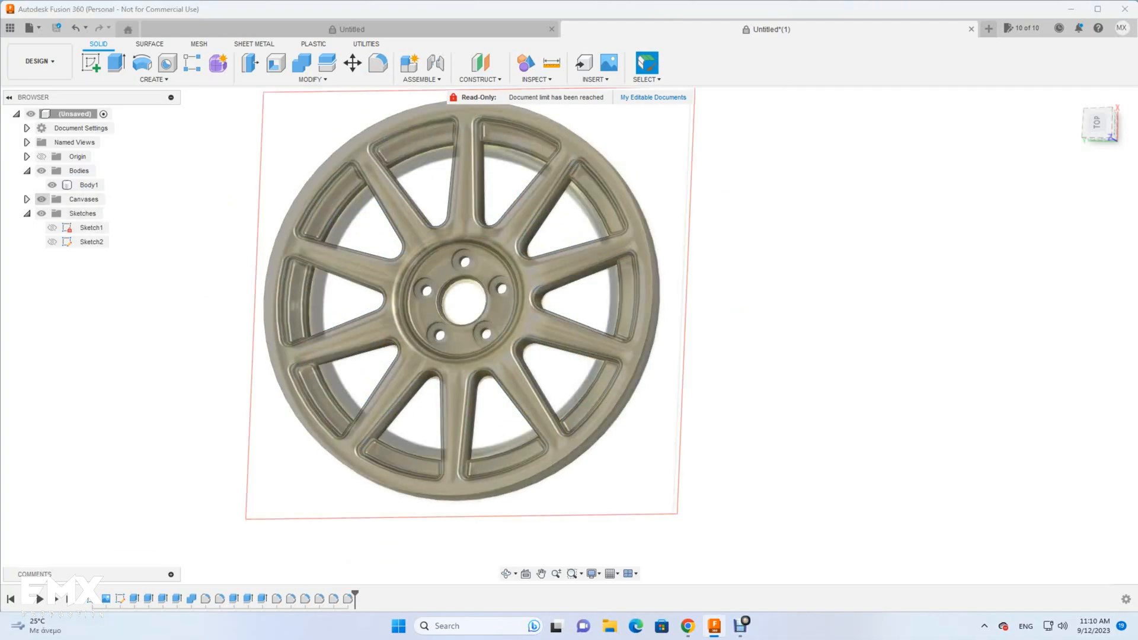
{"action": "left_click", "coordinate": [41, 199]}
{"action": "left_click", "coordinate": [52, 228]}
{"action": "left_click", "coordinate": [53, 228]}
{"action": "left_click", "coordinate": [52, 242]}
{"action": "left_click", "coordinate": [52, 185]}
{"action": "scroll", "coordinate": [425, 216], "scroll_direction": "up", "scroll_amount": 2}
- Cut Body1 with a thin extrude along Sketch2's ten spoke centre lines, offset 3.5 mm, distance 1.5 mm, wall thickness 1 mm, and hide Sketch2
{"action": "left_click", "coordinate": [154, 79]}
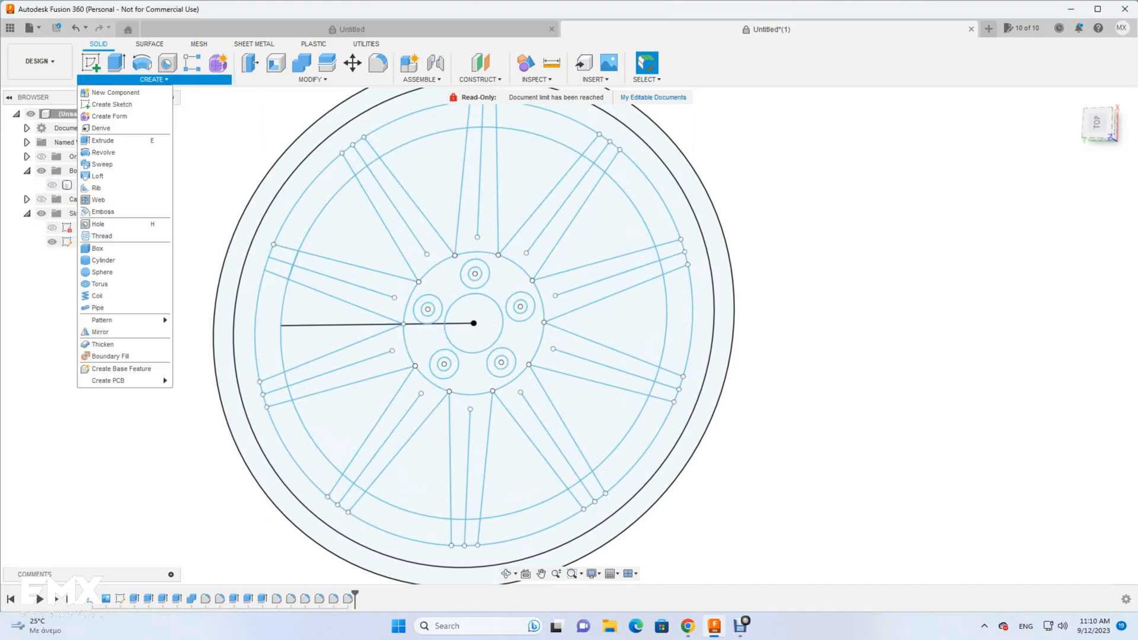
{"action": "left_click", "coordinate": [116, 62]}
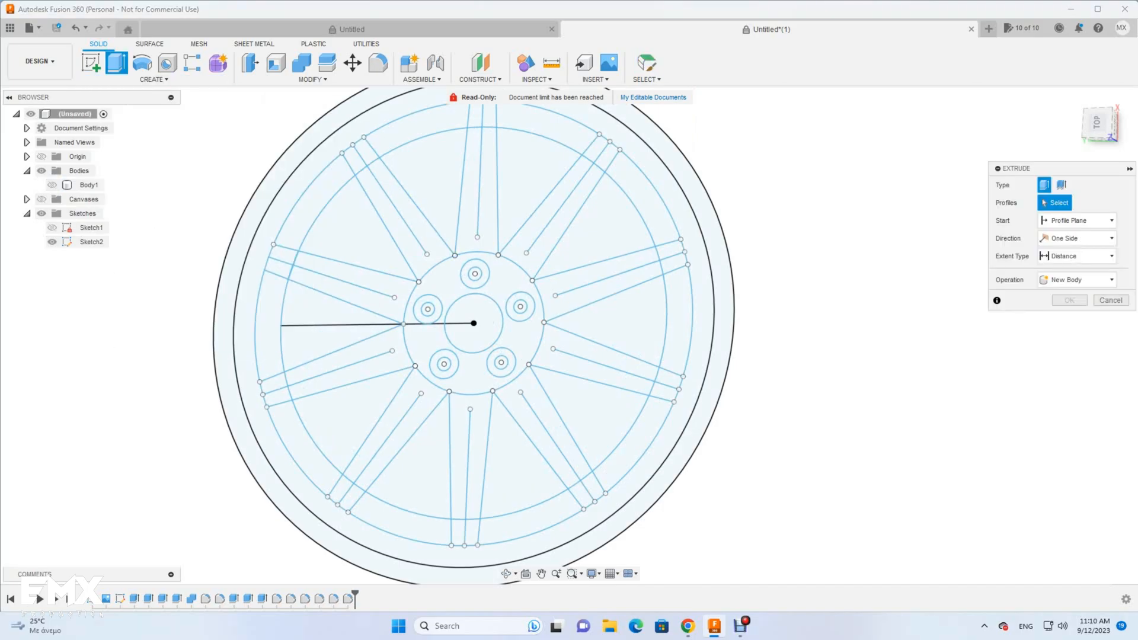
{"action": "left_click", "coordinate": [1062, 184]}
{"action": "left_click", "coordinate": [409, 229]}
{"action": "left_click", "coordinate": [479, 149]}
{"action": "left_click", "coordinate": [639, 267]}
{"action": "left_click", "coordinate": [617, 370]}
{"action": "left_click", "coordinate": [559, 451]}
{"action": "left_click", "coordinate": [466, 475]}
{"action": "left_click", "coordinate": [325, 274]}
{"action": "left_click", "coordinate": [52, 185]}
{"action": "left_click", "coordinate": [1082, 239]}
{"action": "left_click", "coordinate": [1080, 267]}
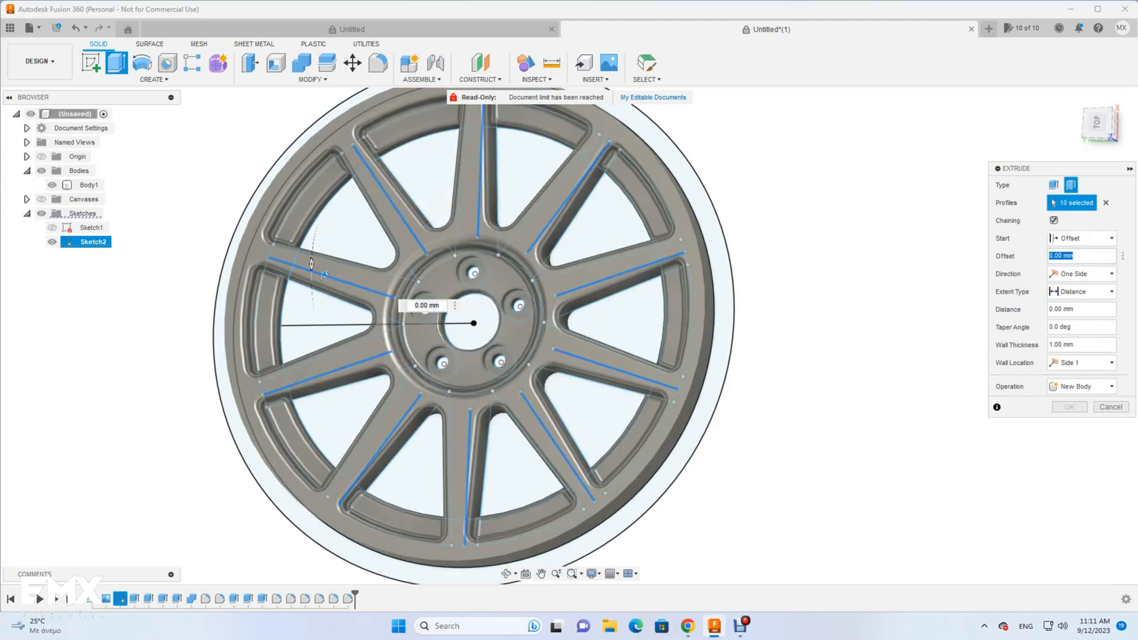
{"action": "type", "text": "3.5"}
{"action": "key", "text": "Tab"}
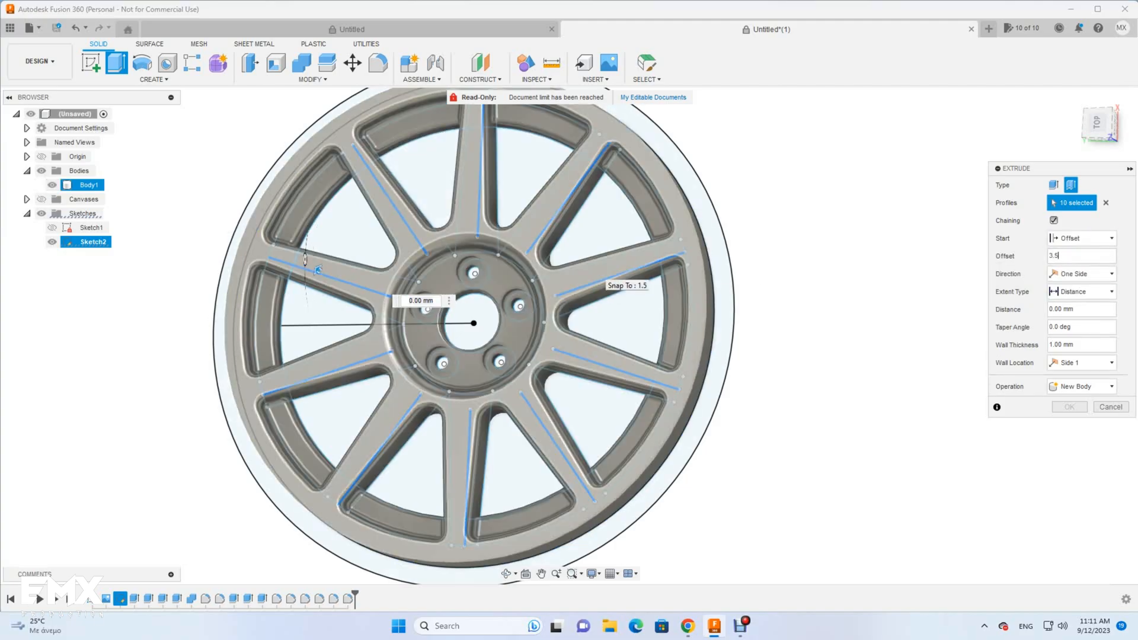
{"action": "left_click", "coordinate": [1082, 363]}
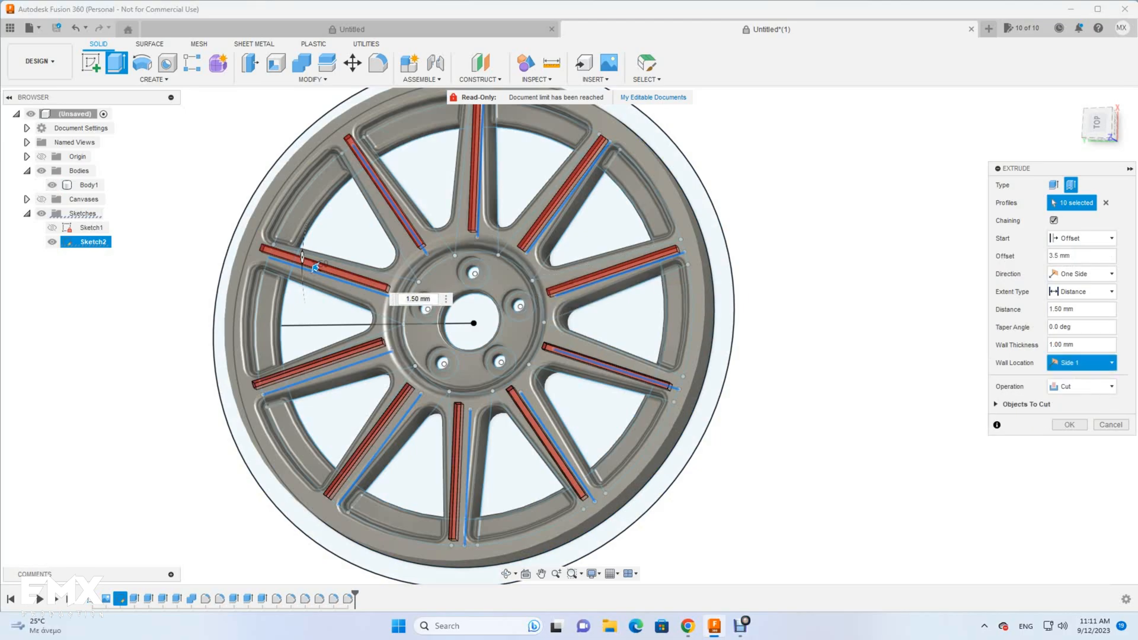
{"action": "left_click", "coordinate": [1073, 402]}
{"action": "key", "text": "Return"}
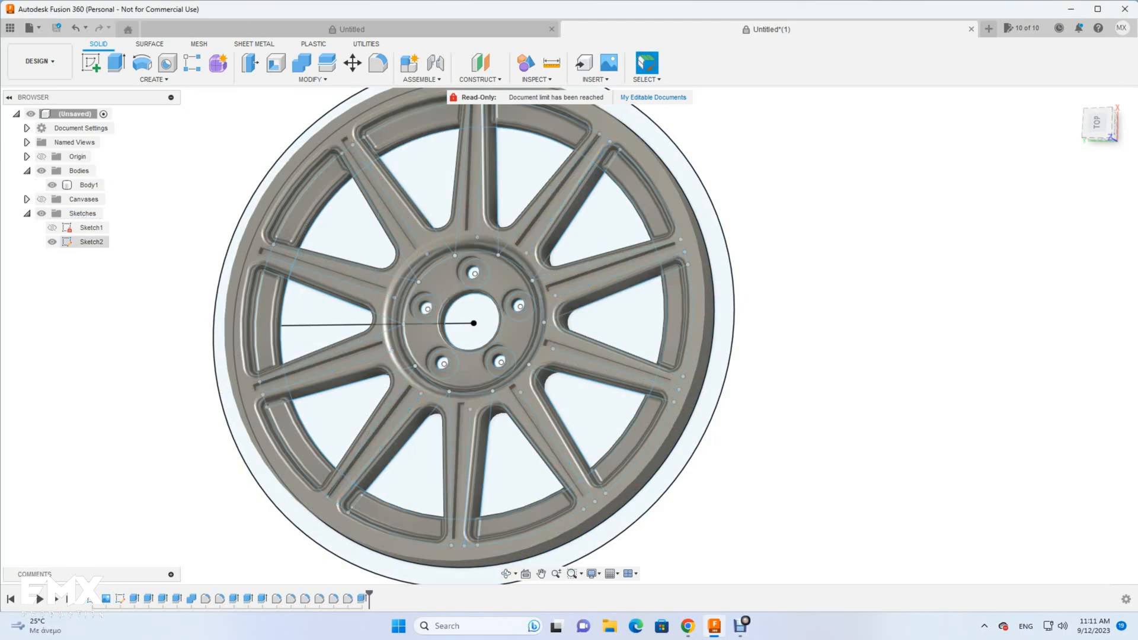
{"action": "left_click", "coordinate": [53, 242]}
- Fillet the short vertical corner edges at both ends of all ten spoke grooves with a 0.5 mm radius
{"action": "scroll", "coordinate": [229, 213], "scroll_direction": "up", "scroll_amount": 1}
{"action": "left_click", "coordinate": [379, 63]}
{"action": "scroll", "coordinate": [336, 269], "scroll_direction": "up", "scroll_amount": 5}
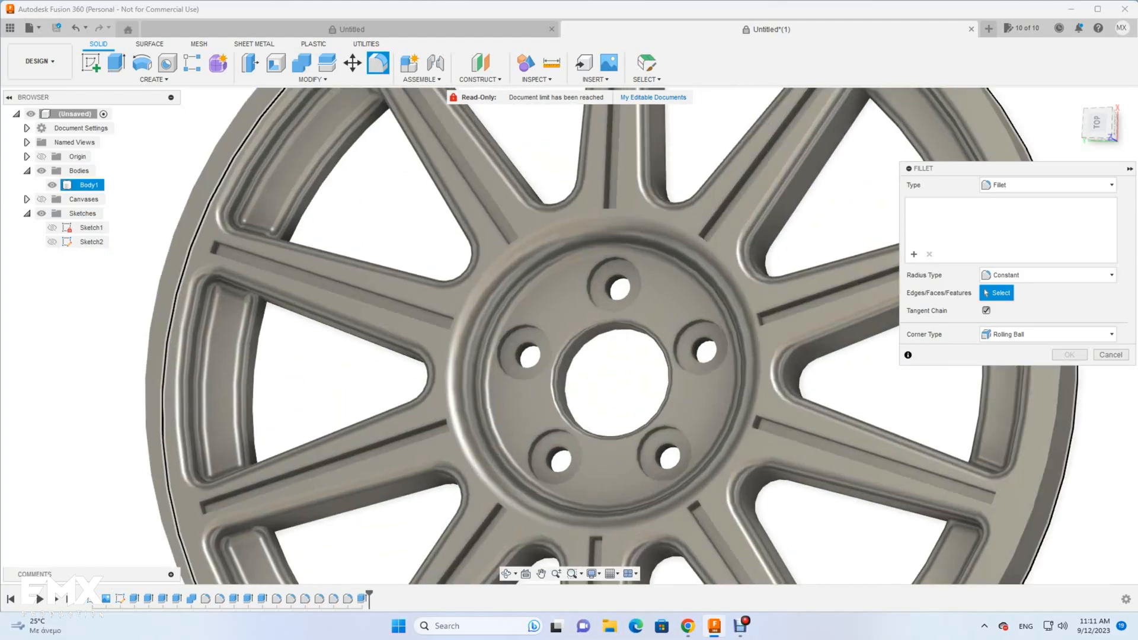
{"action": "scroll", "coordinate": [207, 252], "scroll_direction": "up", "scroll_amount": 2}
{"action": "left_click", "coordinate": [224, 250]}
{"action": "left_click", "coordinate": [224, 250]}
{"action": "scroll", "coordinate": [227, 251], "scroll_direction": "up", "scroll_amount": 2}
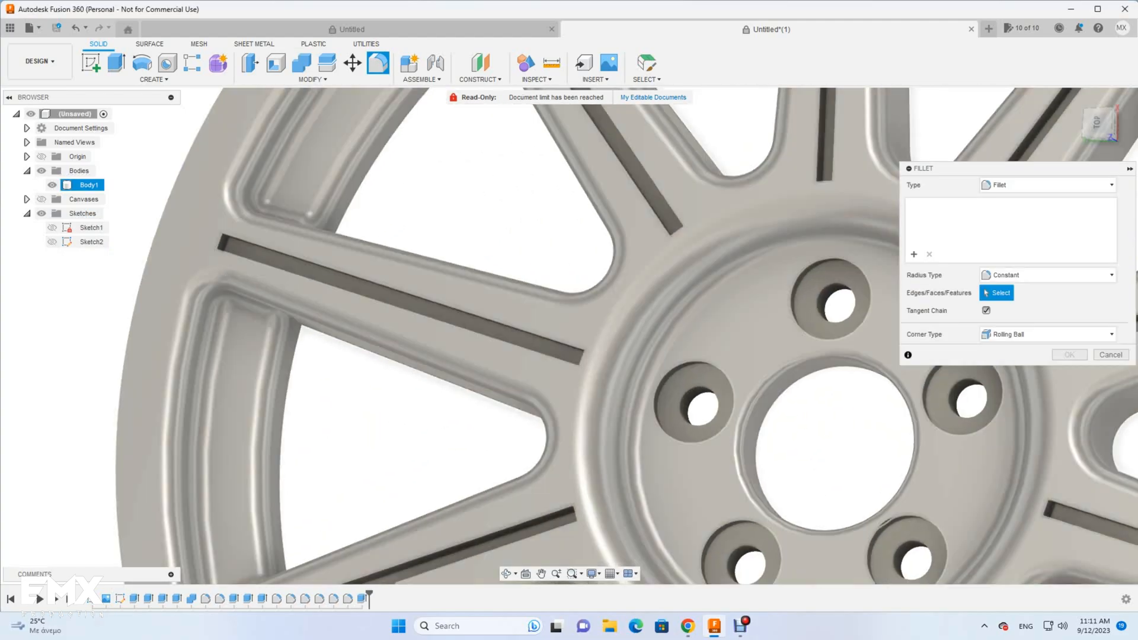
{"action": "left_click", "coordinate": [228, 250]}
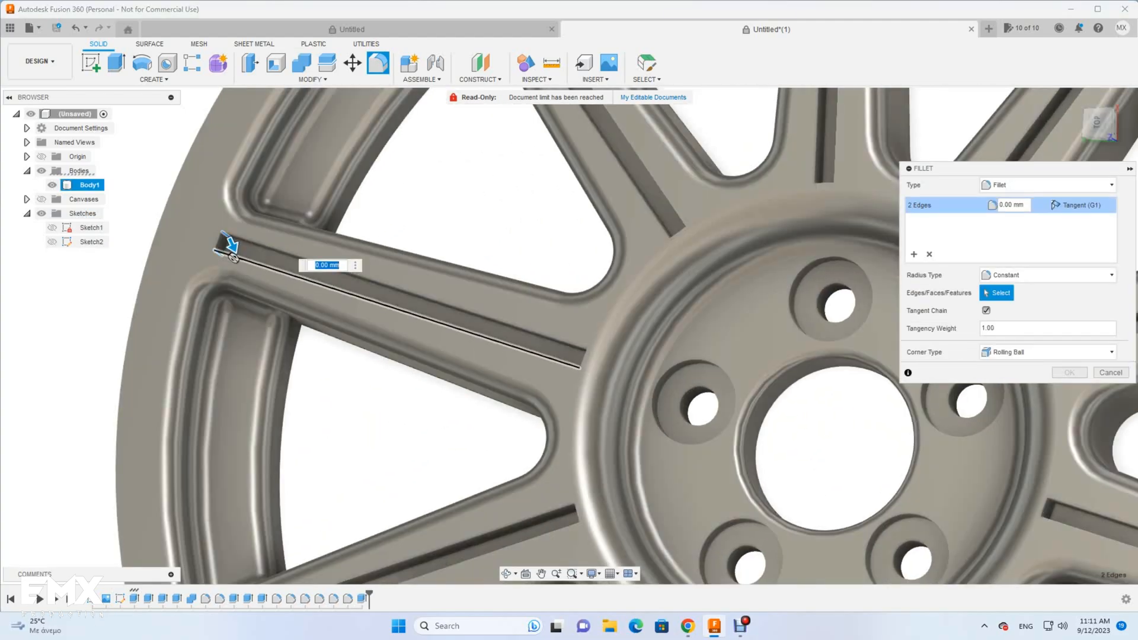
{"action": "left_click", "coordinate": [587, 363]}
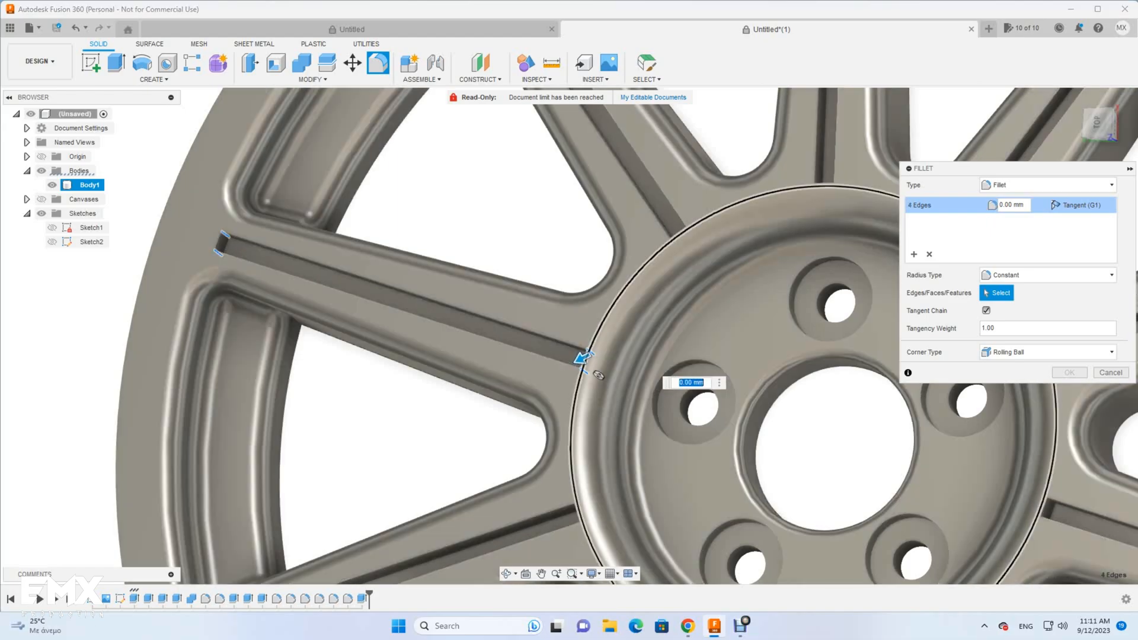
{"action": "left_click", "coordinate": [681, 228]}
{"action": "scroll", "coordinate": [681, 228], "scroll_direction": "down", "scroll_amount": 2}
{"action": "left_click", "coordinate": [826, 178]}
{"action": "scroll", "coordinate": [743, 352], "scroll_direction": "down", "scroll_amount": 4}
{"action": "scroll", "coordinate": [593, 228], "scroll_direction": "up", "scroll_amount": 8}
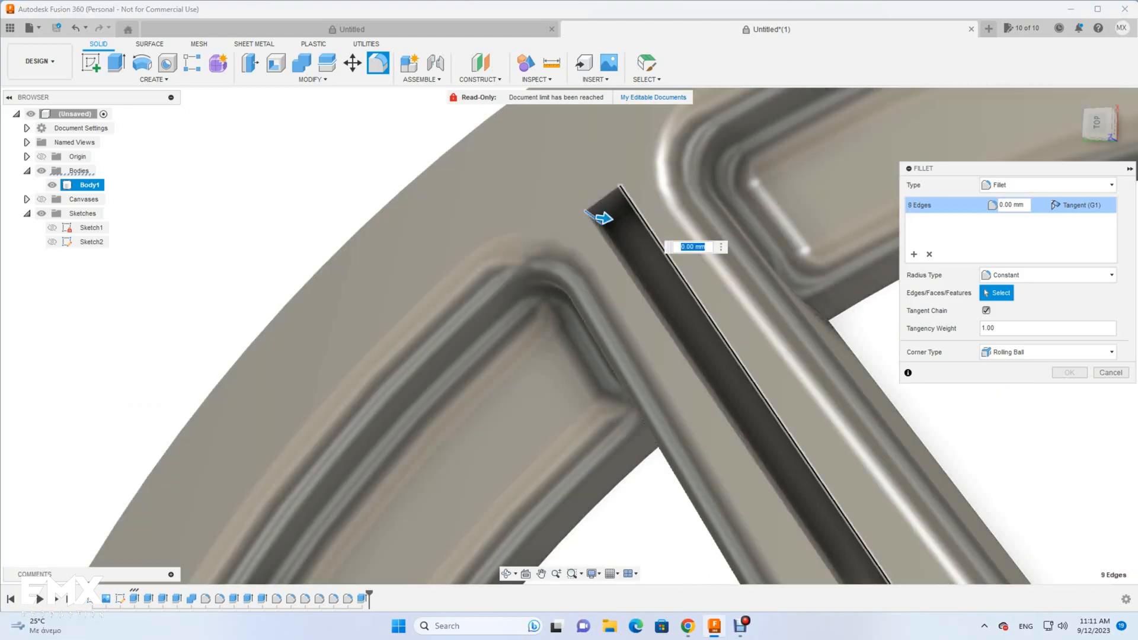
{"action": "left_click", "coordinate": [604, 218]}
{"action": "scroll", "coordinate": [593, 249], "scroll_direction": "down", "scroll_amount": 6}
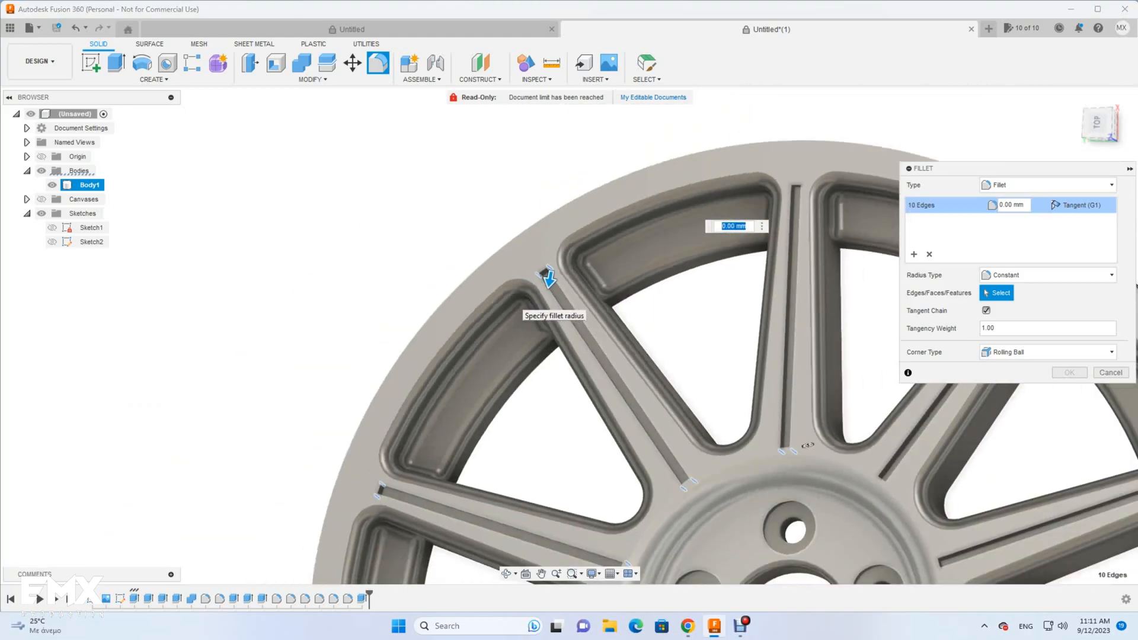
{"action": "scroll", "coordinate": [727, 240], "scroll_direction": "up", "scroll_amount": 7}
{"action": "left_click", "coordinate": [695, 237]}
{"action": "scroll", "coordinate": [706, 357], "scroll_direction": "down", "scroll_amount": 2}
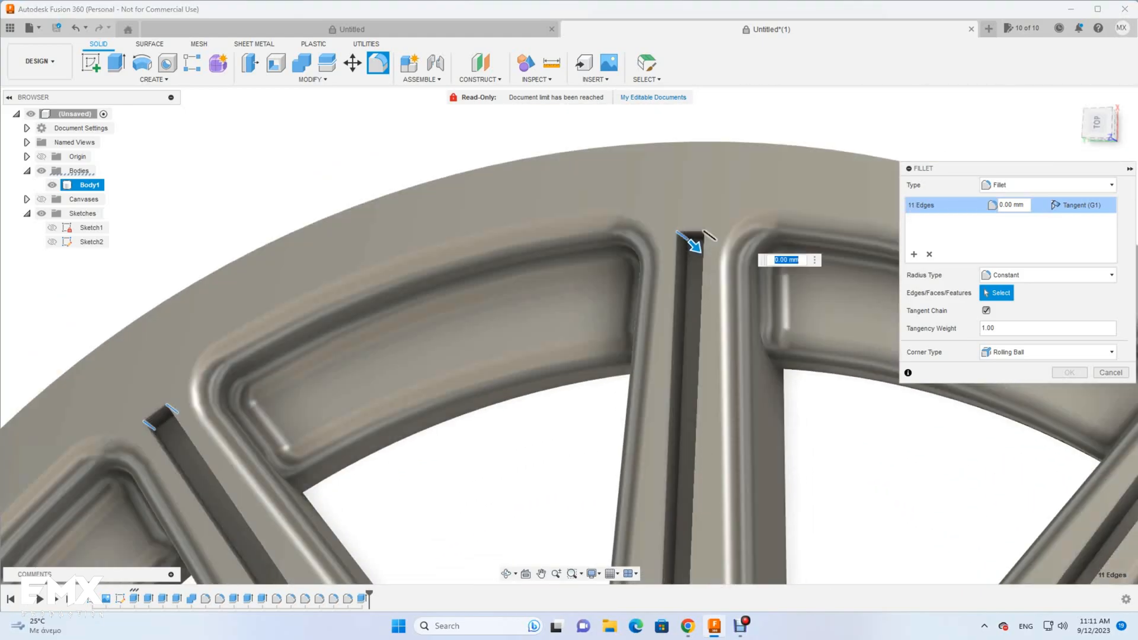
{"action": "left_click", "coordinate": [706, 356]}
{"action": "scroll", "coordinate": [705, 357], "scroll_direction": "down", "scroll_amount": 6}
{"action": "scroll", "coordinate": [706, 358], "scroll_direction": "up", "scroll_amount": 8}
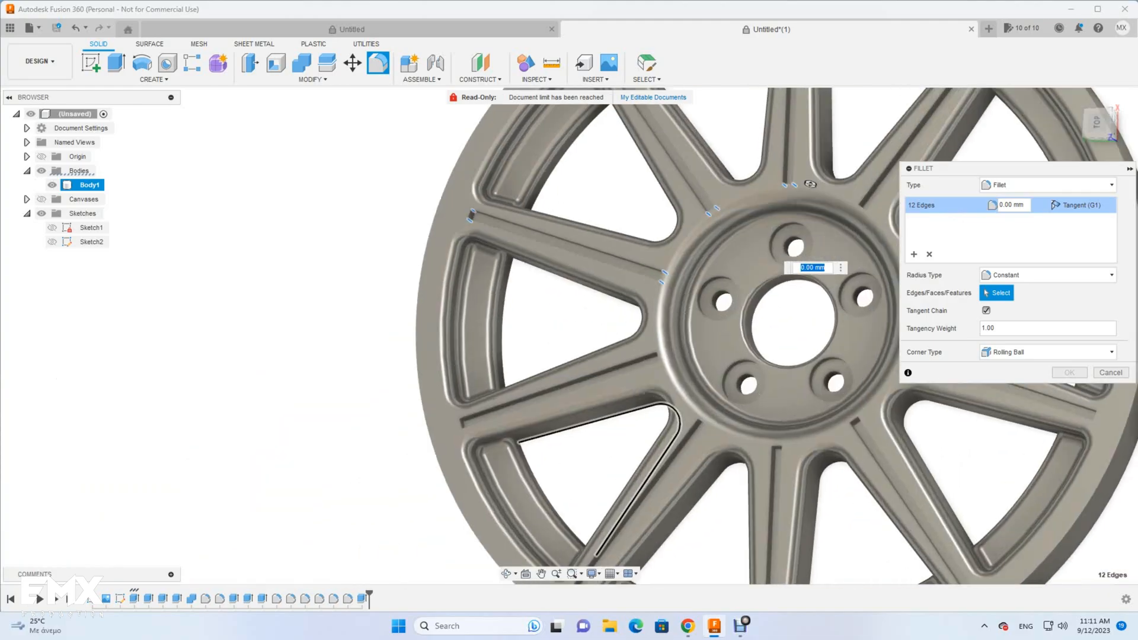
{"action": "scroll", "coordinate": [402, 413], "scroll_direction": "down", "scroll_amount": 6}
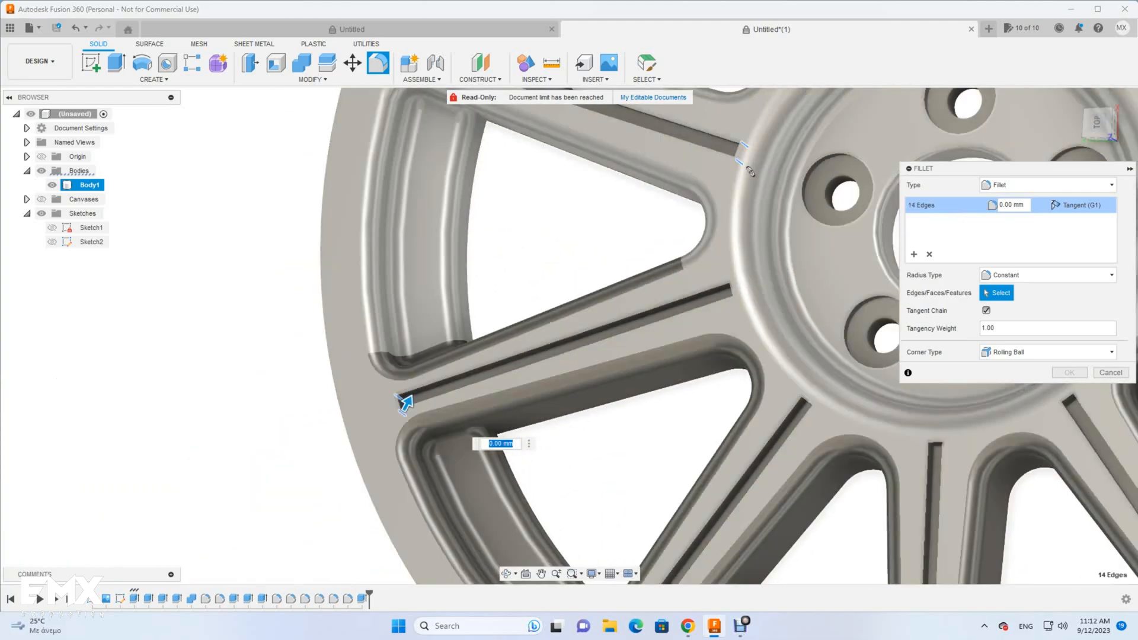
{"action": "scroll", "coordinate": [742, 282], "scroll_direction": "up", "scroll_amount": 7}
{"action": "left_click", "coordinate": [740, 281]}
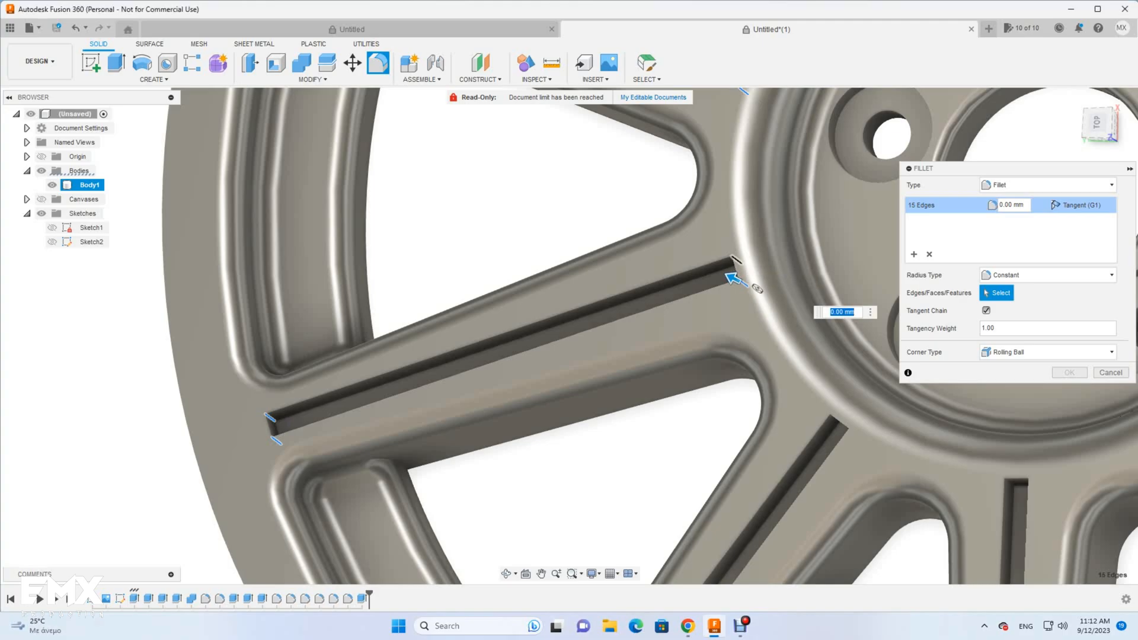
{"action": "left_click", "coordinate": [728, 274]}
{"action": "scroll", "coordinate": [741, 291], "scroll_direction": "down", "scroll_amount": 6}
{"action": "scroll", "coordinate": [759, 314], "scroll_direction": "up", "scroll_amount": 7}
{"action": "scroll", "coordinate": [569, 332], "scroll_direction": "down", "scroll_amount": 4}
{"action": "scroll", "coordinate": [394, 439], "scroll_direction": "up", "scroll_amount": 7}
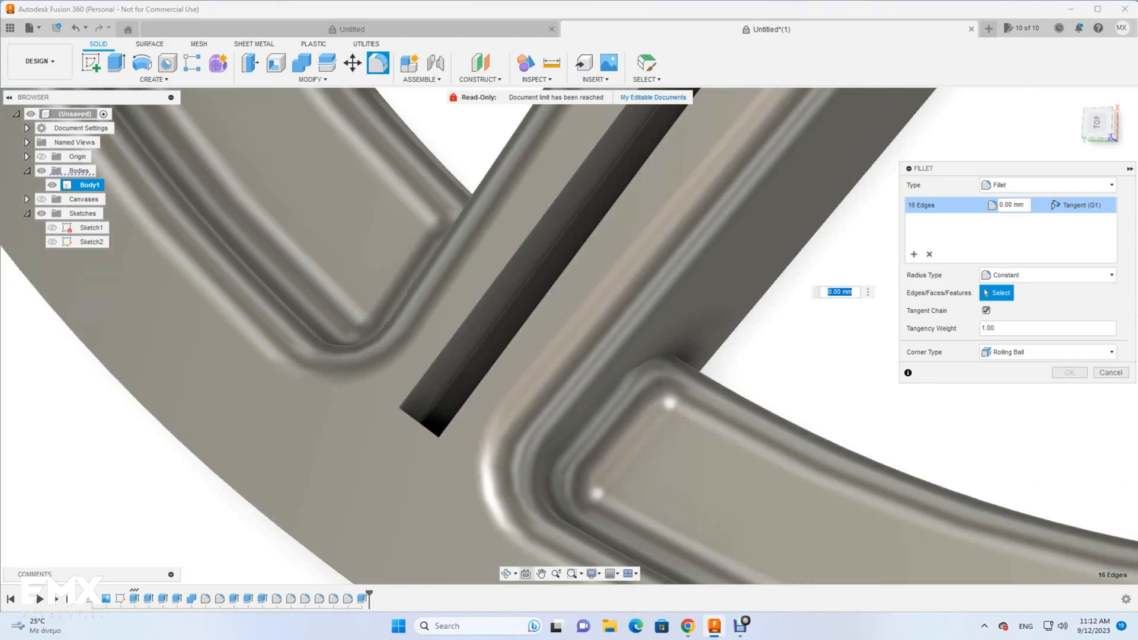
{"action": "left_click", "coordinate": [507, 573]}
{"action": "left_click_drag", "start_coordinate": [510, 534], "coordinate": [542, 573]}
{"action": "left_click", "coordinate": [541, 573]}
{"action": "left_click", "coordinate": [327, 475]}
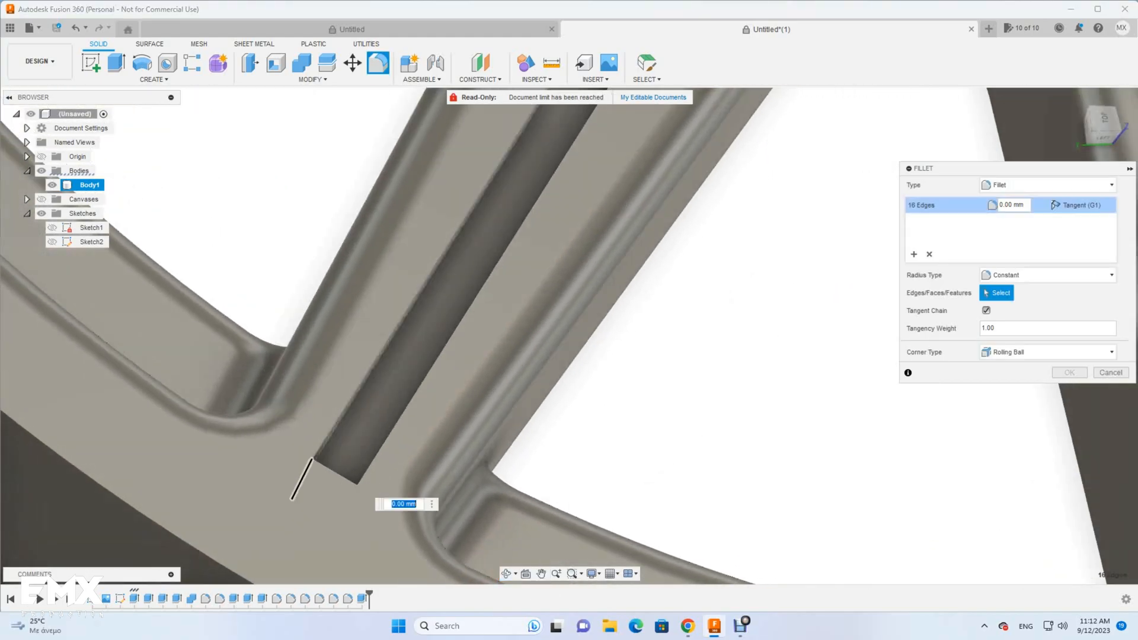
{"action": "left_click", "coordinate": [347, 506]}
{"action": "scroll", "coordinate": [344, 508], "scroll_direction": "down", "scroll_amount": 5}
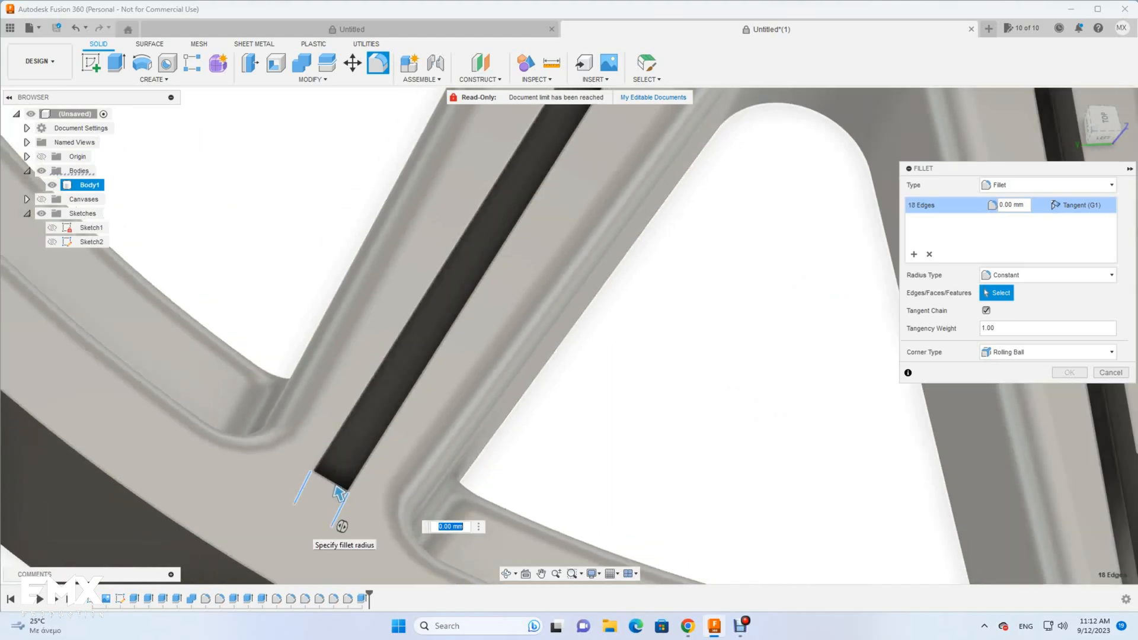
{"action": "scroll", "coordinate": [487, 227], "scroll_direction": "up", "scroll_amount": 4}
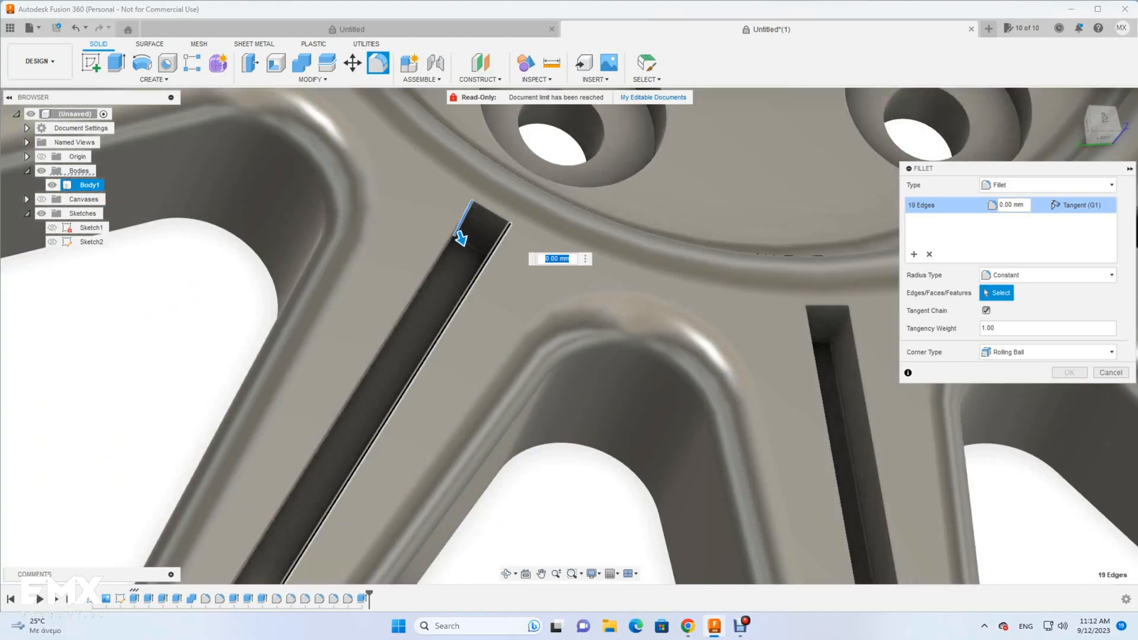
{"action": "left_click", "coordinate": [462, 238]}
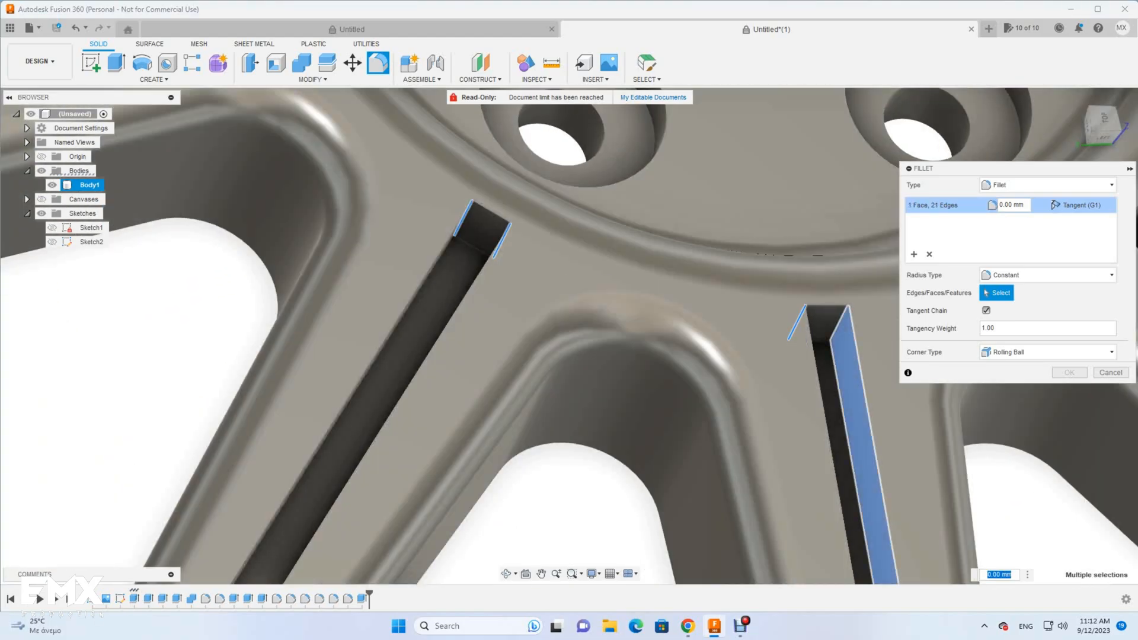
{"action": "left_click", "coordinate": [837, 330]}
{"action": "scroll", "coordinate": [771, 320], "scroll_direction": "down", "scroll_amount": 5}
{"action": "scroll", "coordinate": [652, 439], "scroll_direction": "up", "scroll_amount": 4}
{"action": "left_click", "coordinate": [745, 479]}
{"action": "scroll", "coordinate": [735, 478], "scroll_direction": "down", "scroll_amount": 1}
{"action": "left_click", "coordinate": [725, 477]}
{"action": "scroll", "coordinate": [454, 377], "scroll_direction": "down", "scroll_amount": 5}
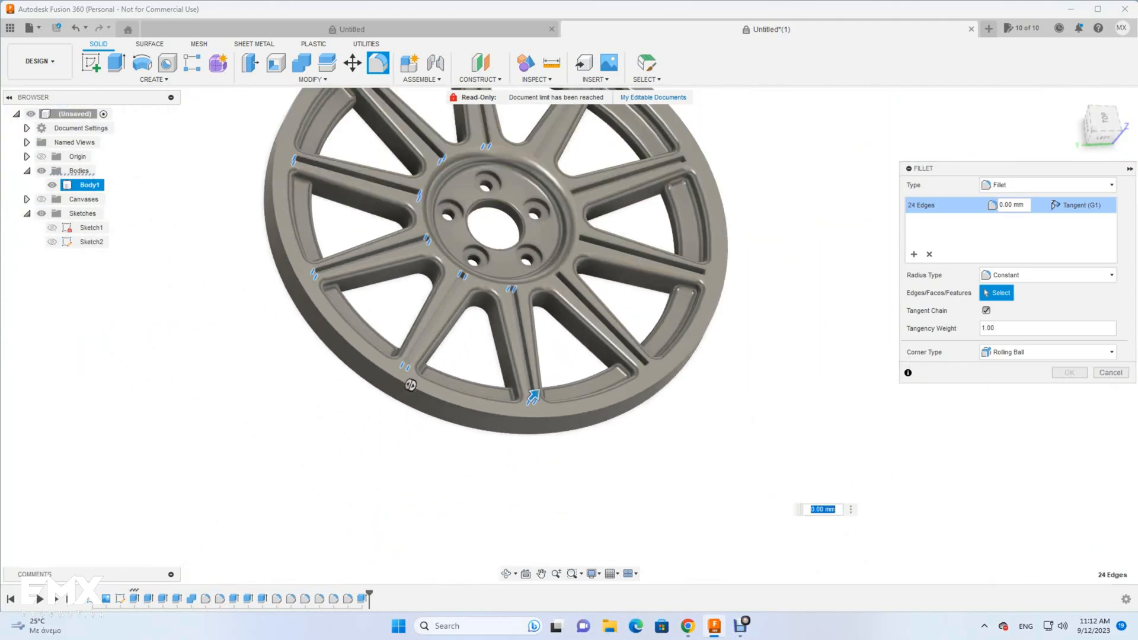
{"action": "scroll", "coordinate": [664, 363], "scroll_direction": "up", "scroll_amount": 4}
{"action": "left_click", "coordinate": [599, 368]}
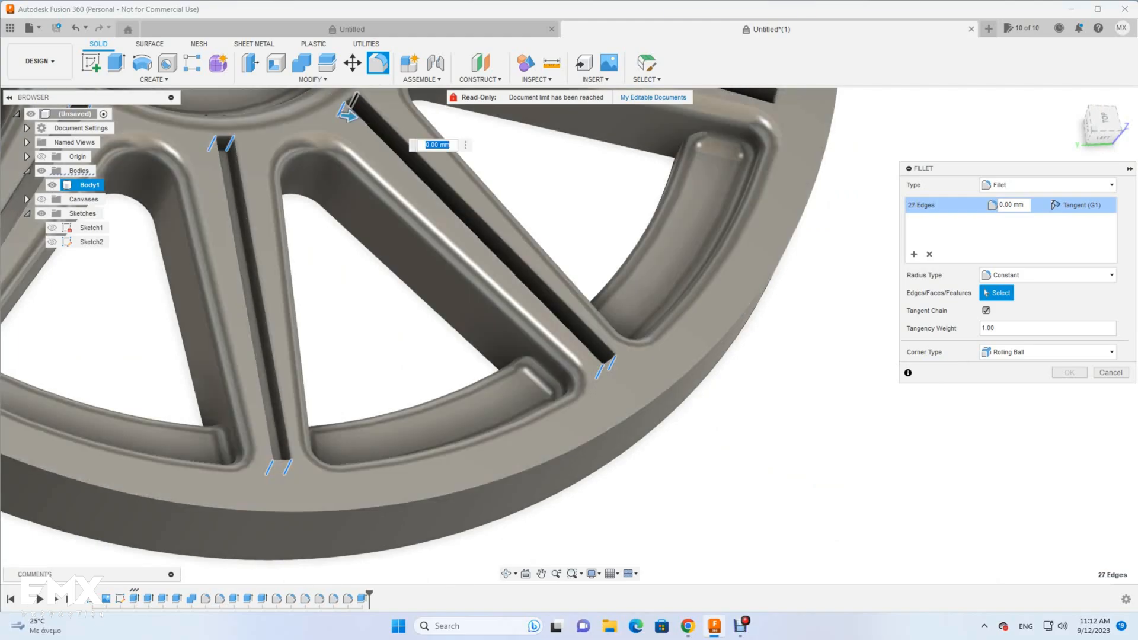
{"action": "left_click", "coordinate": [355, 101]}
{"action": "scroll", "coordinate": [418, 267], "scroll_direction": "down", "scroll_amount": 5}
{"action": "scroll", "coordinate": [430, 220], "scroll_direction": "up", "scroll_amount": 5}
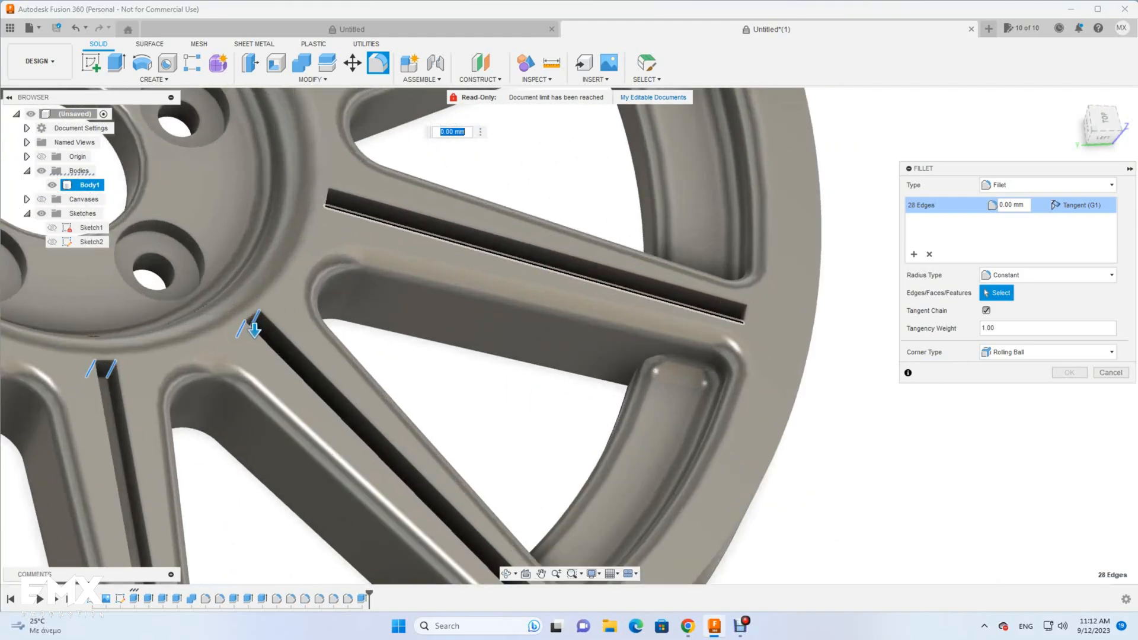
{"action": "left_click", "coordinate": [742, 313]}
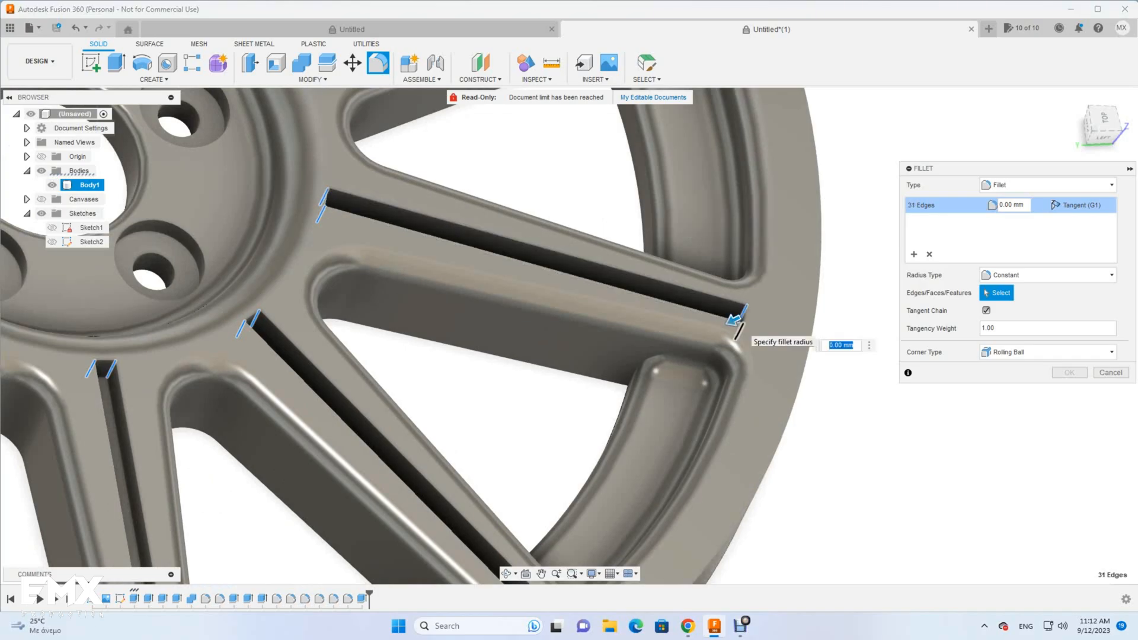
{"action": "scroll", "coordinate": [571, 308], "scroll_direction": "down", "scroll_amount": 5}
{"action": "scroll", "coordinate": [567, 223], "scroll_direction": "up", "scroll_amount": 5}
{"action": "left_click", "coordinate": [297, 362]}
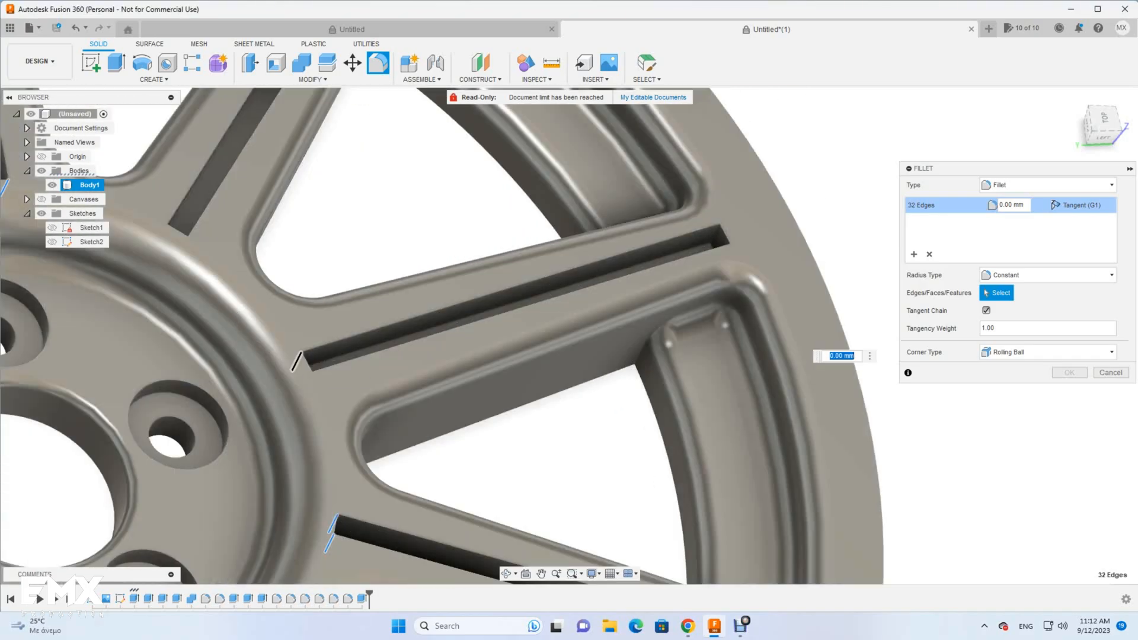
{"action": "left_click", "coordinate": [713, 246]}
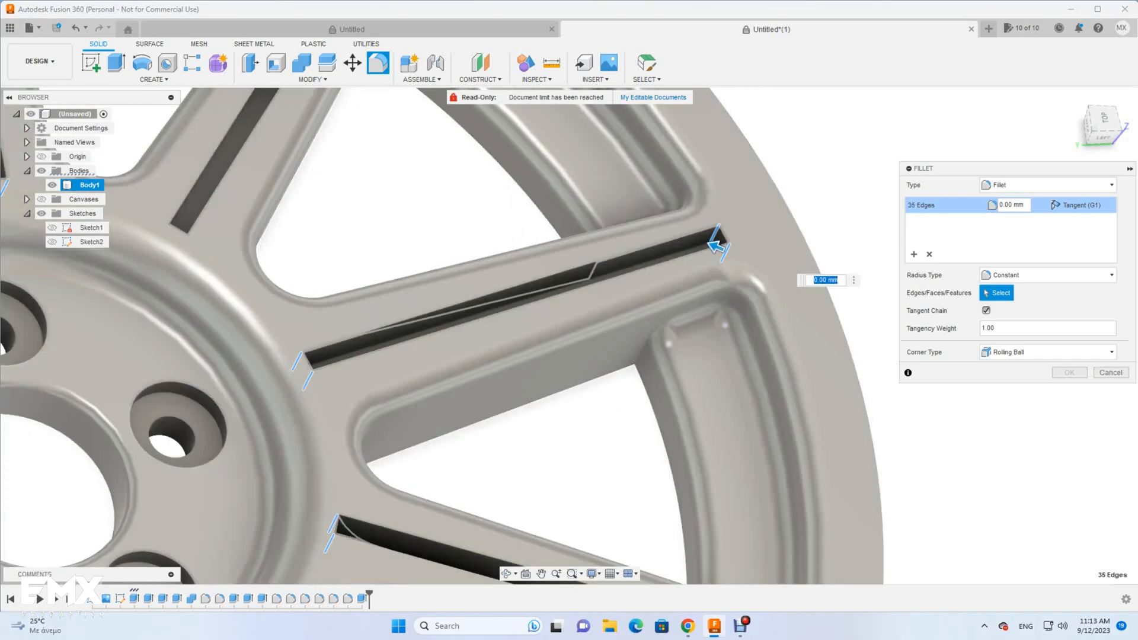
{"action": "scroll", "coordinate": [295, 225], "scroll_direction": "down", "scroll_amount": 5}
{"action": "scroll", "coordinate": [295, 225], "scroll_direction": "up", "scroll_amount": 6}
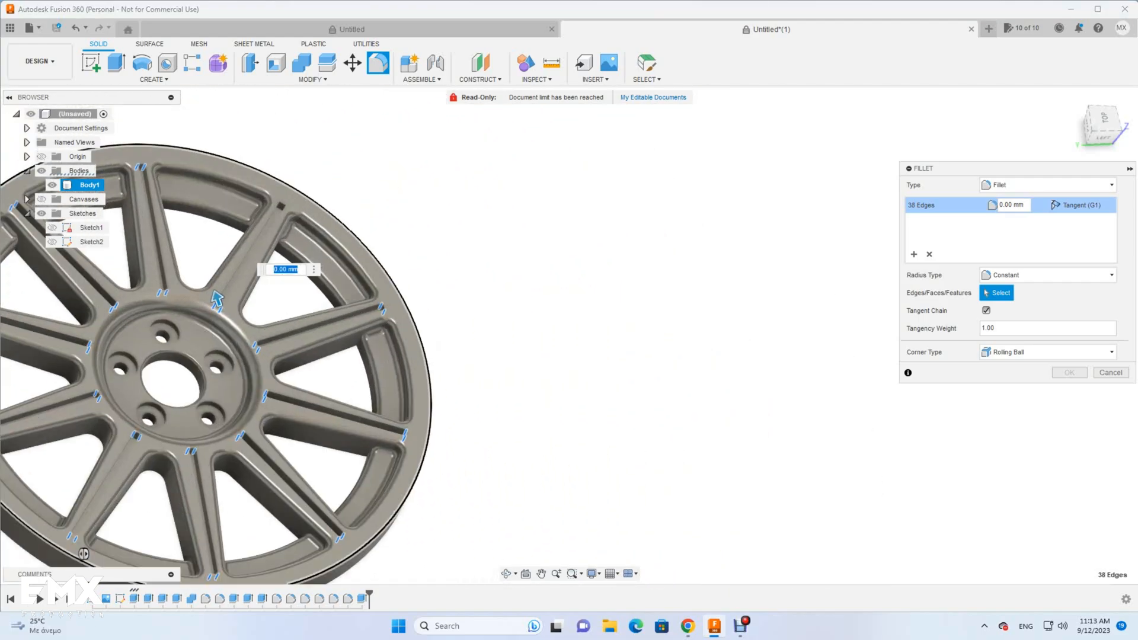
{"action": "left_click", "coordinate": [293, 225]}
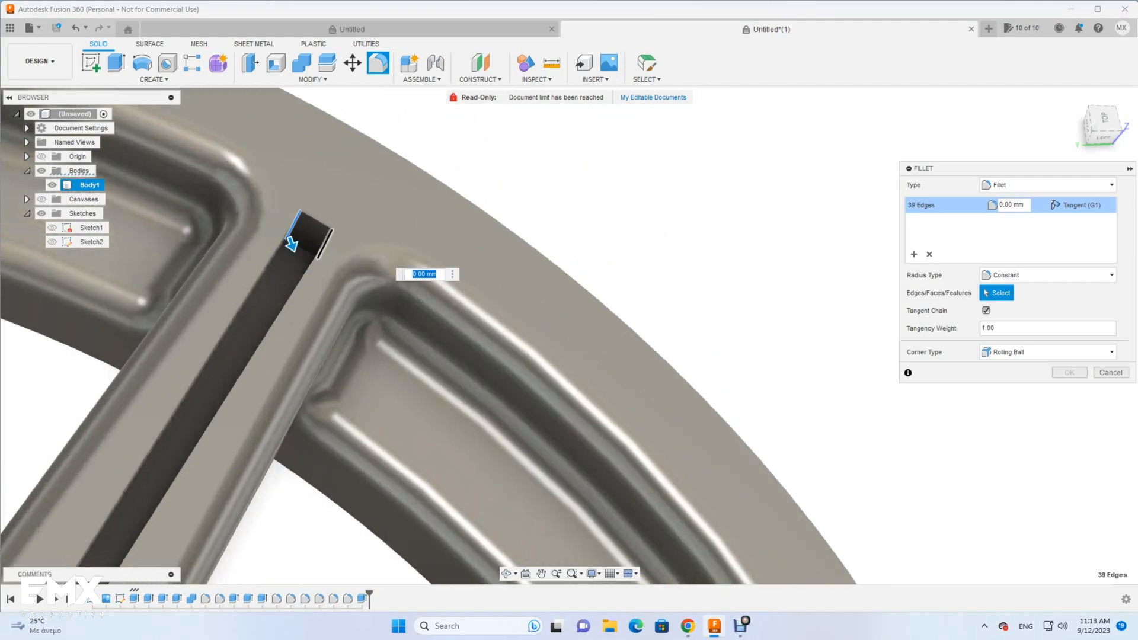
{"action": "left_click", "coordinate": [326, 244]}
{"action": "type", "text": "1"}
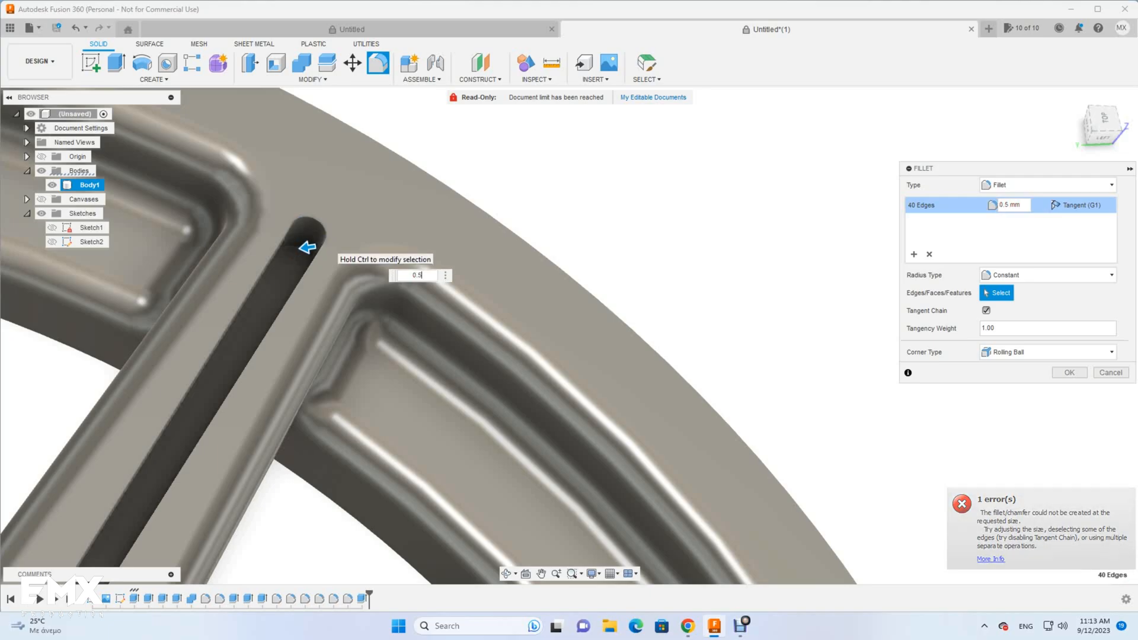
{"action": "key", "text": "Return"}
- Fillet the bottom edge loops inside all ten spoke grooves
{"action": "scroll", "coordinate": [333, 223], "scroll_direction": "down", "scroll_amount": 8}
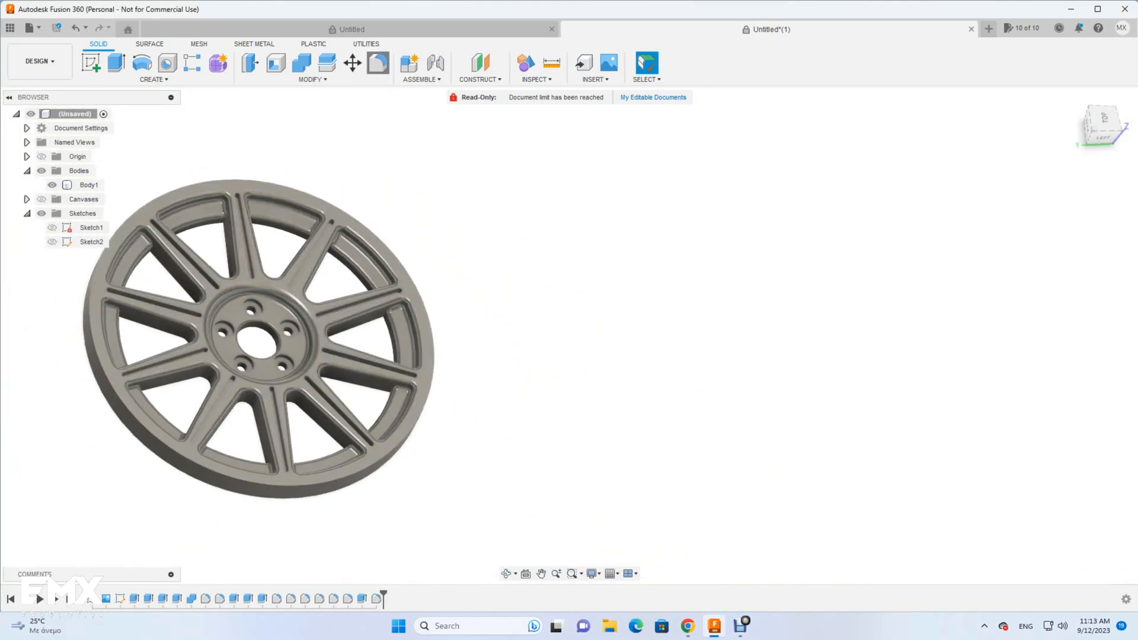
{"action": "left_click", "coordinate": [378, 63]}
{"action": "scroll", "coordinate": [183, 269], "scroll_direction": "up", "scroll_amount": 2}
{"action": "left_click", "coordinate": [185, 260]}
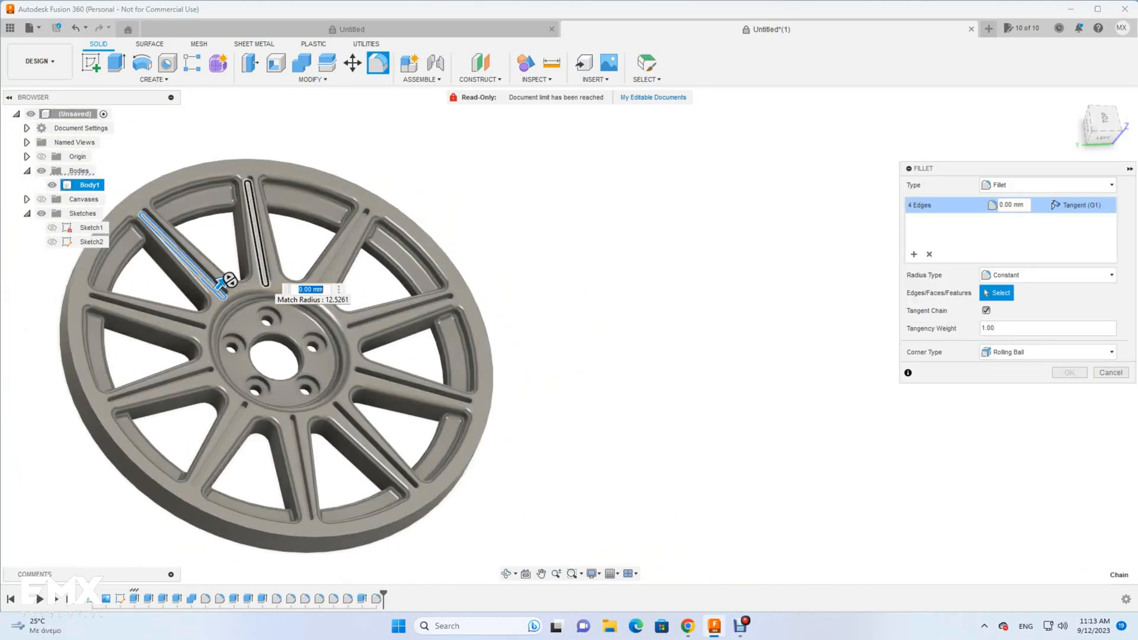
{"action": "left_click", "coordinate": [351, 326]}
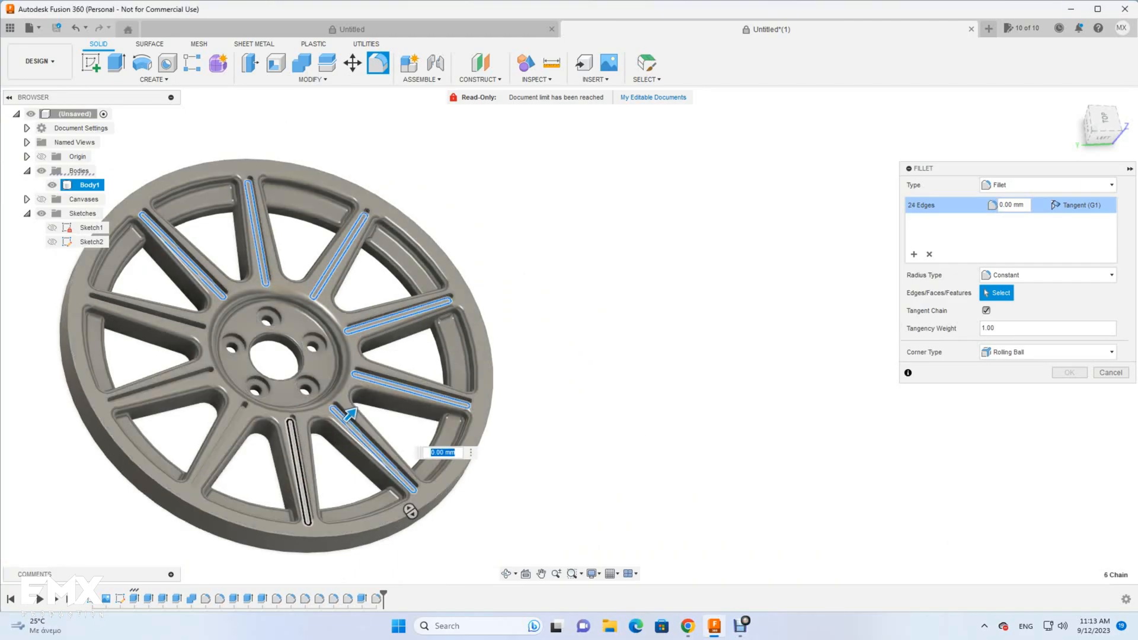
{"action": "left_click", "coordinate": [296, 423]}
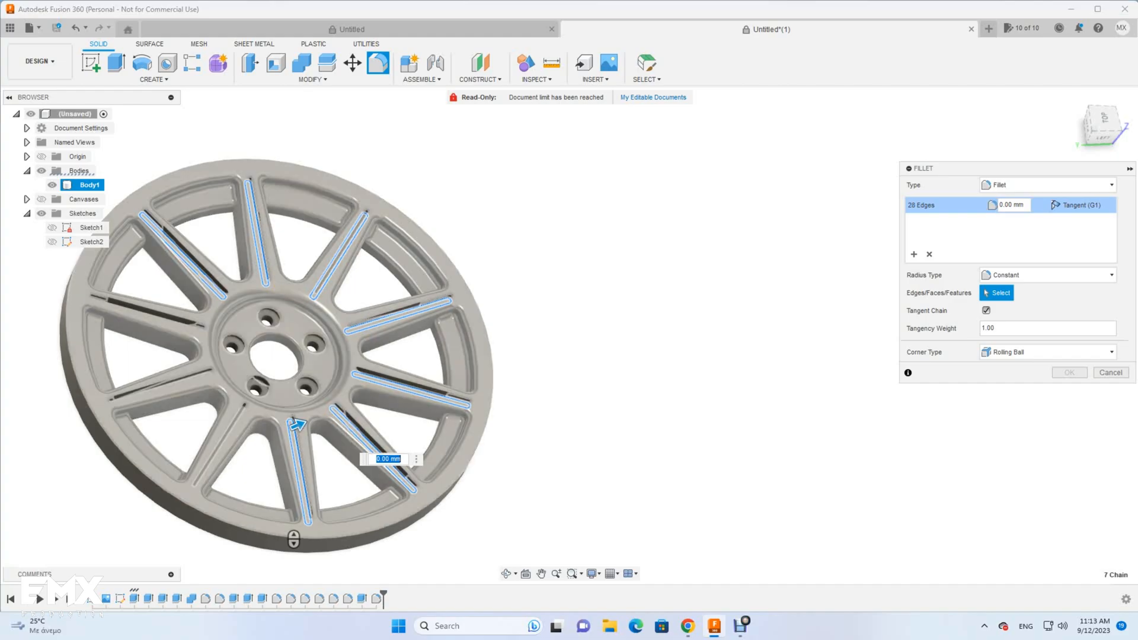
{"action": "scroll", "coordinate": [332, 430], "scroll_direction": "up", "scroll_amount": 5}
{"action": "left_click", "coordinate": [240, 397]}
{"action": "left_click", "coordinate": [169, 313]}
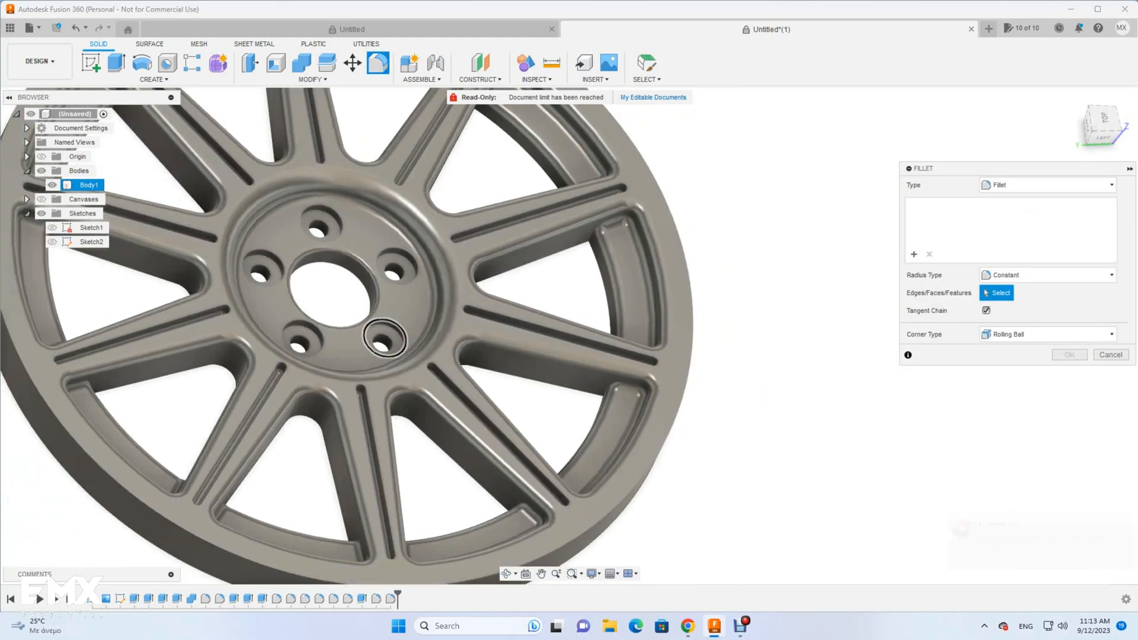
- Fillet the front edge loops around all ten spoke grooves with a 0.5 mm radius
{"action": "scroll", "coordinate": [382, 338], "scroll_direction": "down", "scroll_amount": 2}
{"action": "left_click", "coordinate": [268, 201]}
{"action": "left_click", "coordinate": [333, 195]}
{"action": "left_click", "coordinate": [500, 235]}
{"action": "left_click", "coordinate": [521, 327]}
{"action": "left_click", "coordinate": [467, 400]}
{"action": "left_click", "coordinate": [376, 430]}
{"action": "left_click", "coordinate": [304, 356]}
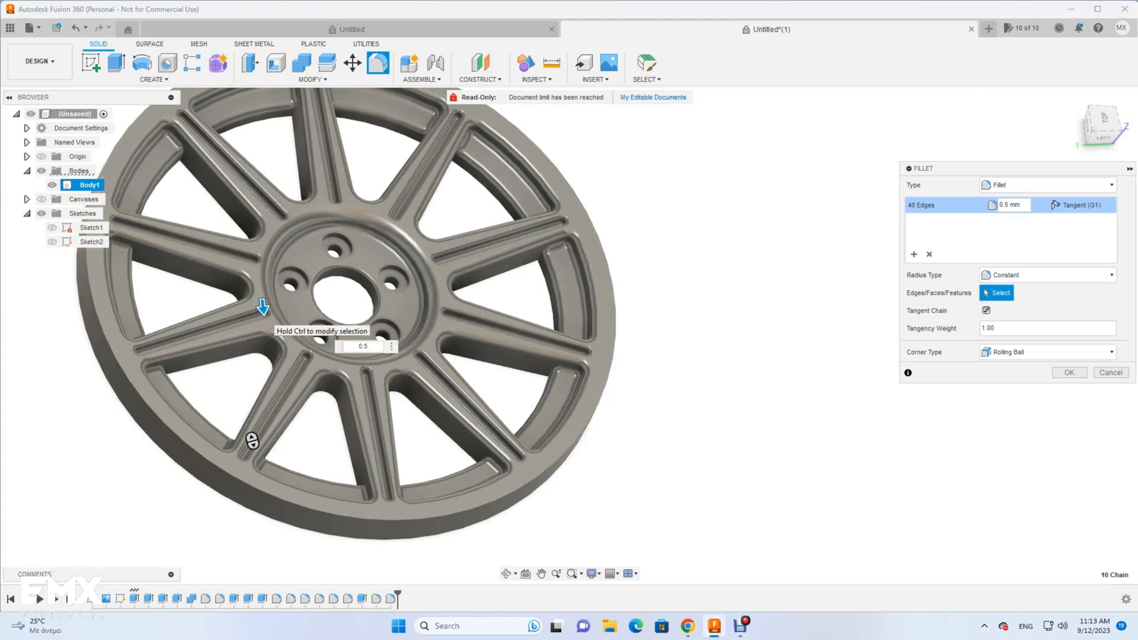
{"action": "key", "text": "Return"}
- Show Sketch2, extrude its outer ring profile 37 mm as part of Body1 to form the rim barrel, and hide Sketch2
{"action": "scroll", "coordinate": [332, 284], "scroll_direction": "down", "scroll_amount": 3}
{"action": "left_click", "coordinate": [52, 242]}
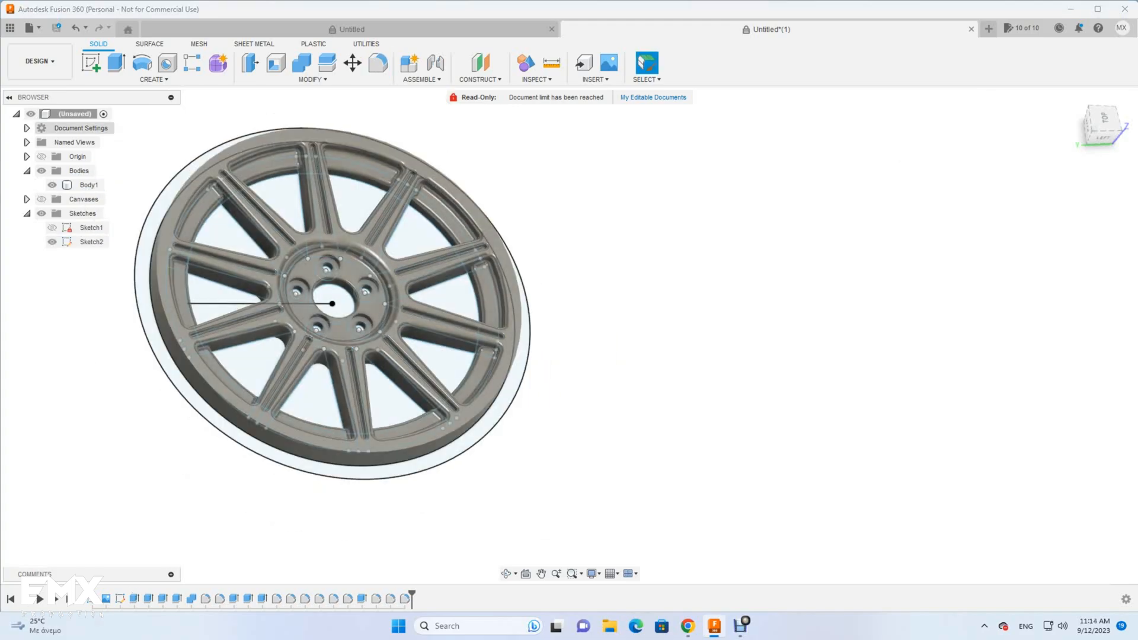
{"action": "key", "text": "e"}
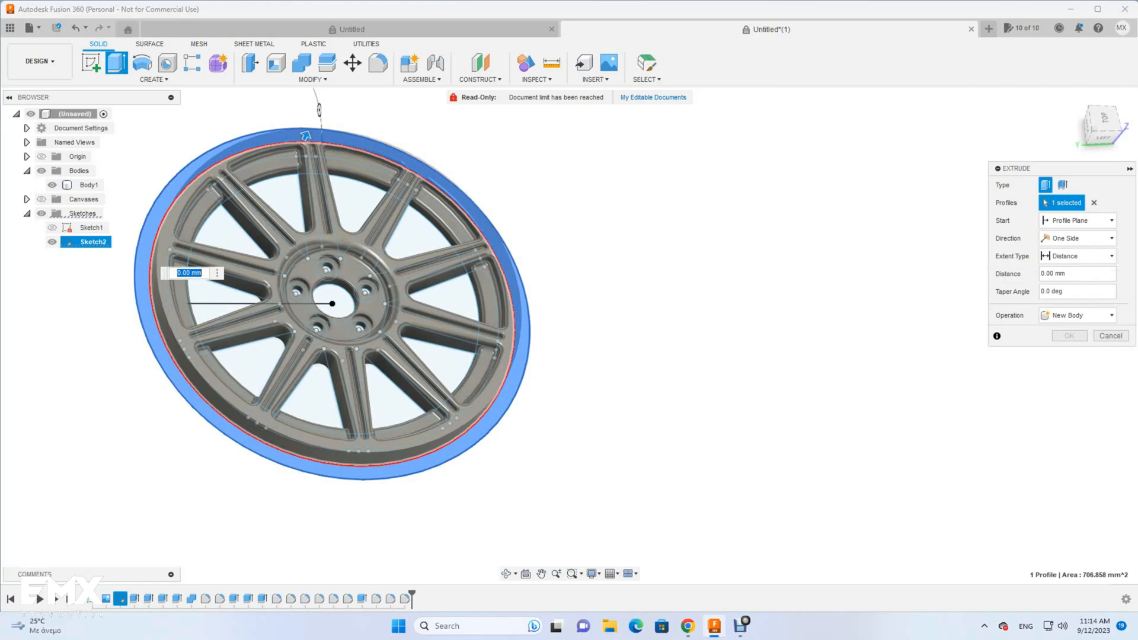
{"action": "type", "text": "37"}
{"action": "key", "text": "Return"}
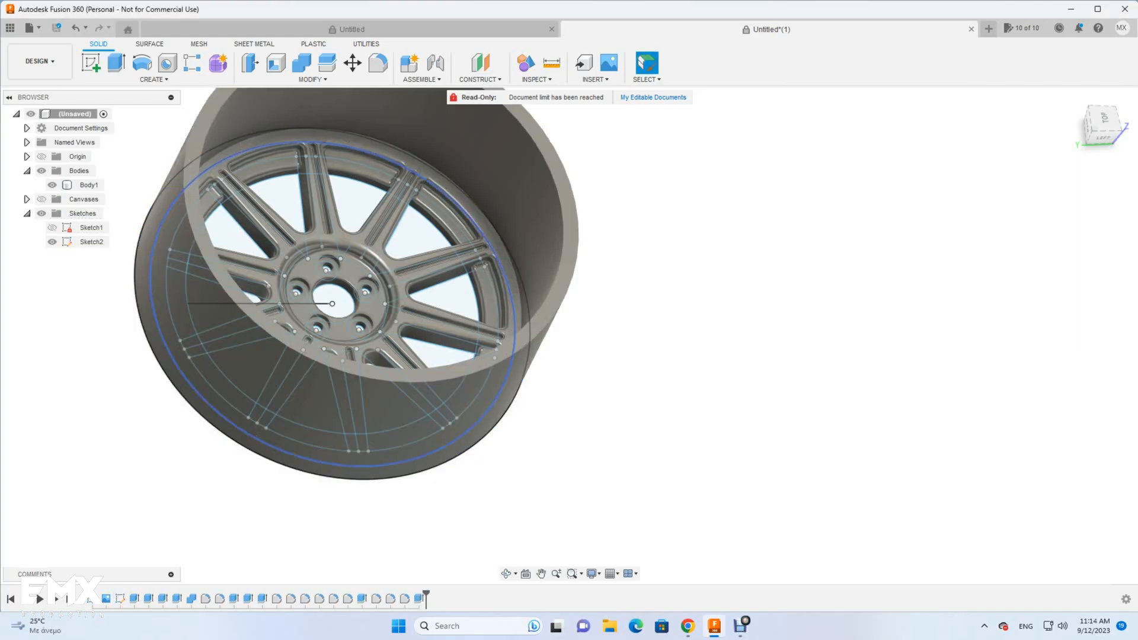
{"action": "left_click", "coordinate": [52, 242]}
- Add a circular pipe with a 2 mm section around the outer edge of the rim barrel's open end, forming a raised lip on Body1
{"action": "scroll", "coordinate": [445, 308], "scroll_direction": "down", "scroll_amount": 3}
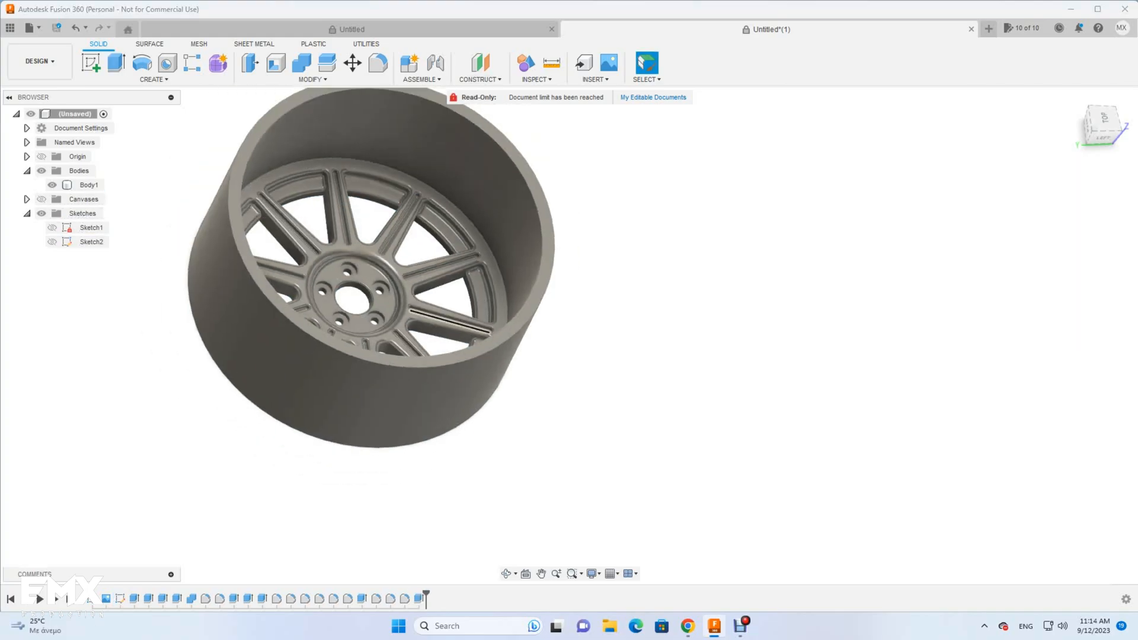
{"action": "middle_click_drag", "start_coordinate": [445, 308], "coordinate": [414, 345]}
{"action": "left_click", "coordinate": [154, 80]}
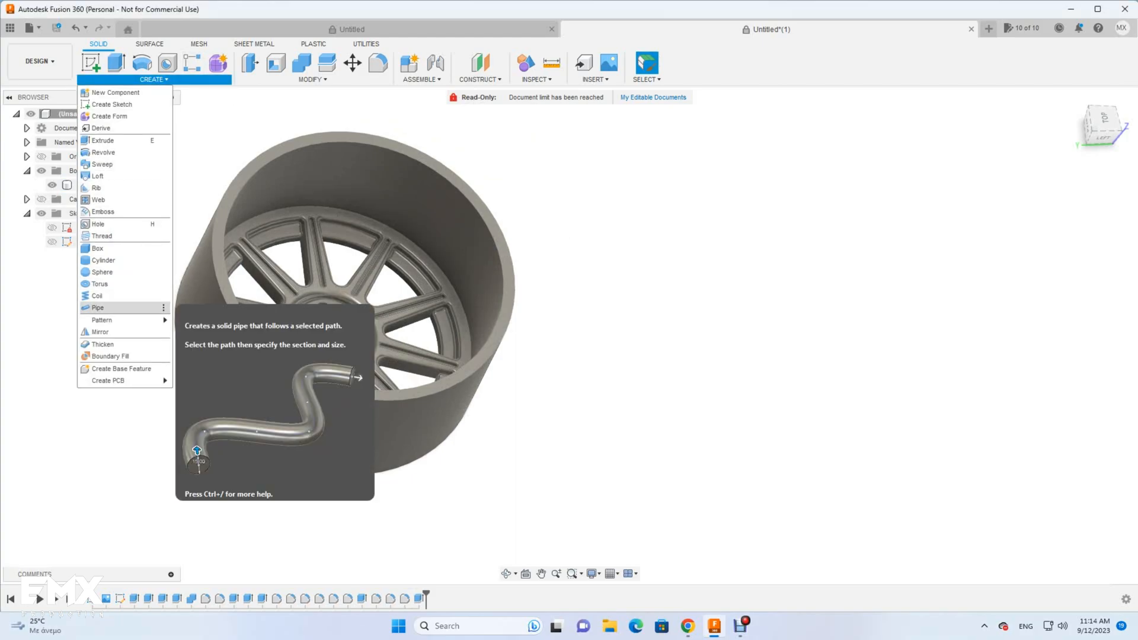
{"action": "left_click", "coordinate": [98, 308]}
{"action": "left_click", "coordinate": [231, 193]}
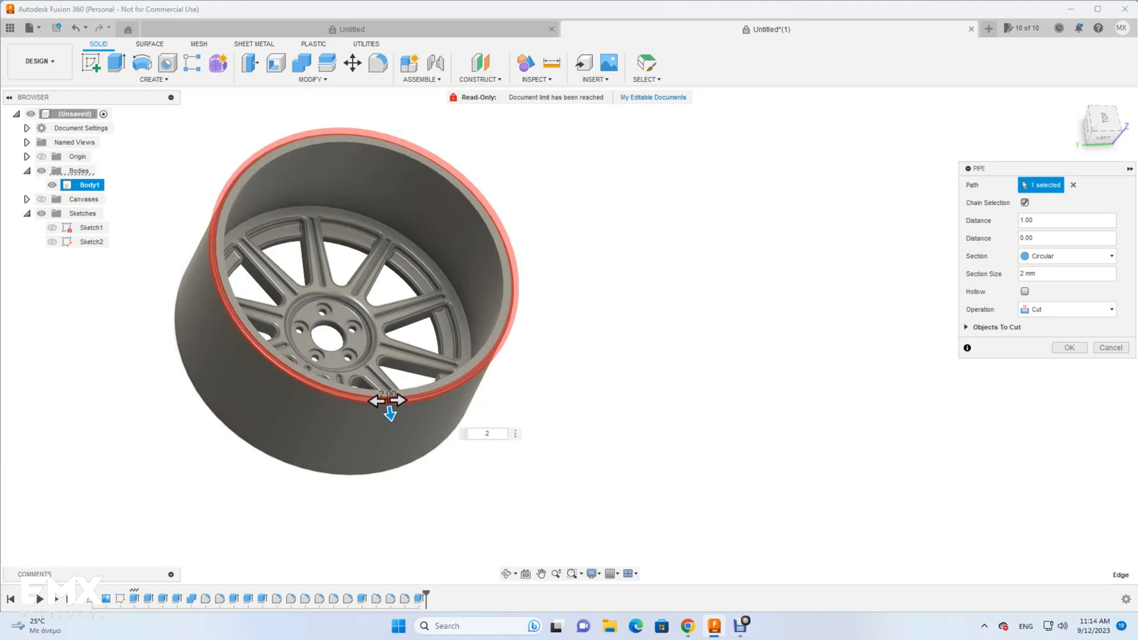
{"action": "key", "text": "Return"}
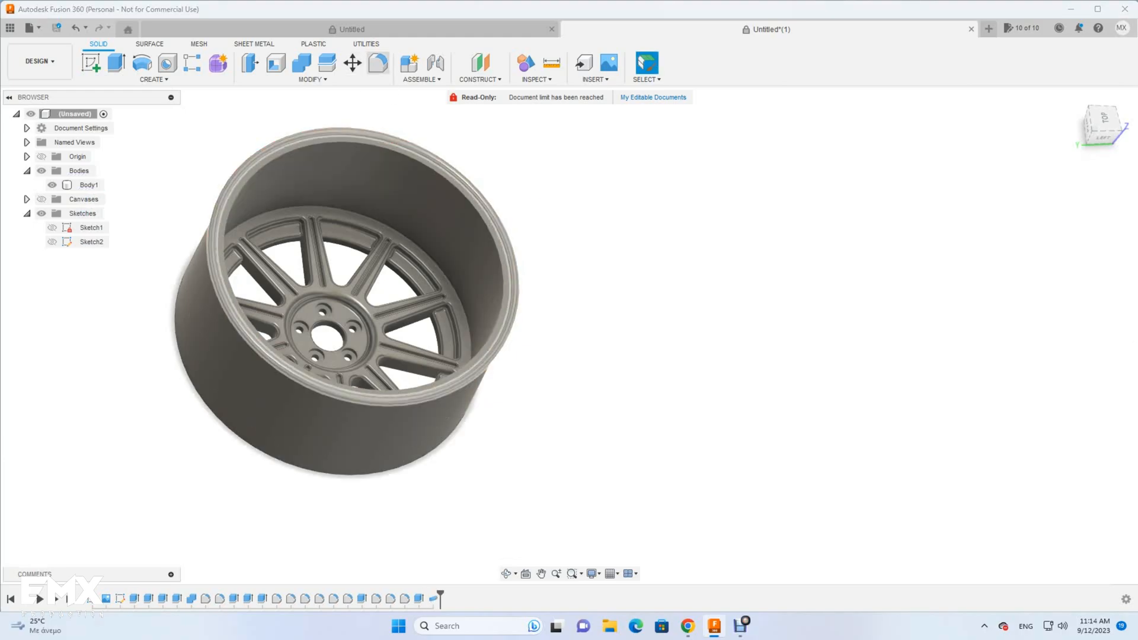
- Fillet the circular inner edges beside the raised lip on the barrel's open end, using a 1 mm radius
{"action": "key", "text": "f"}
{"action": "left_click", "coordinate": [401, 376]}
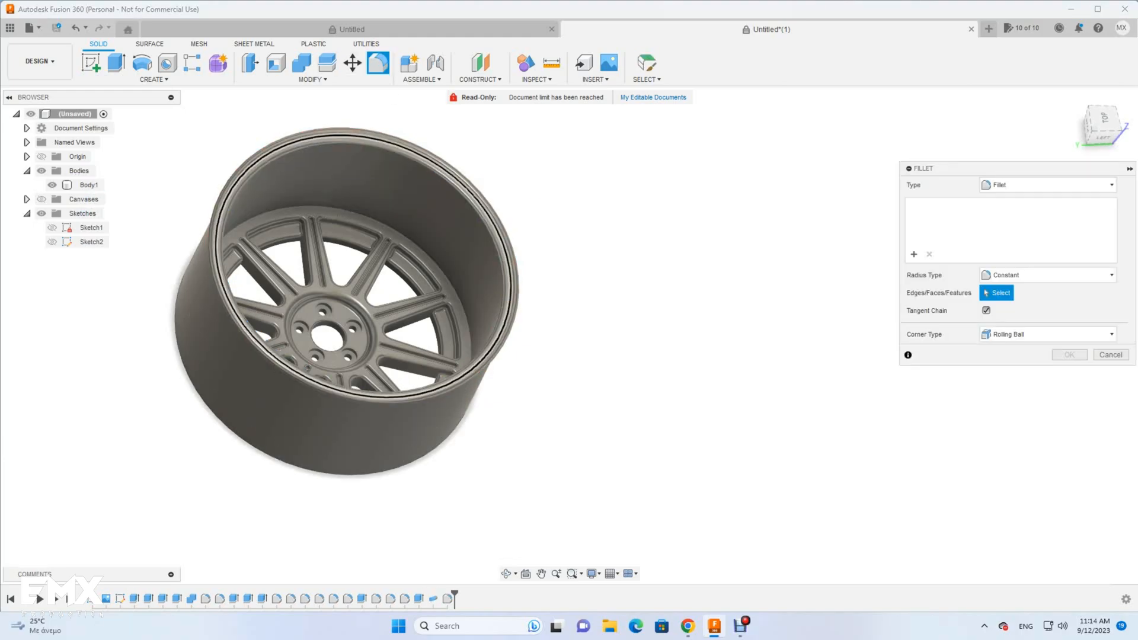
{"action": "type", "text": "1"}
{"action": "key", "text": "Return"}
{"action": "scroll", "coordinate": [235, 212], "scroll_direction": "up", "scroll_amount": 4}
- Fillet the circular edge where the underside of the raised lip meets the barrel's outer wall
{"action": "key", "text": "f"}
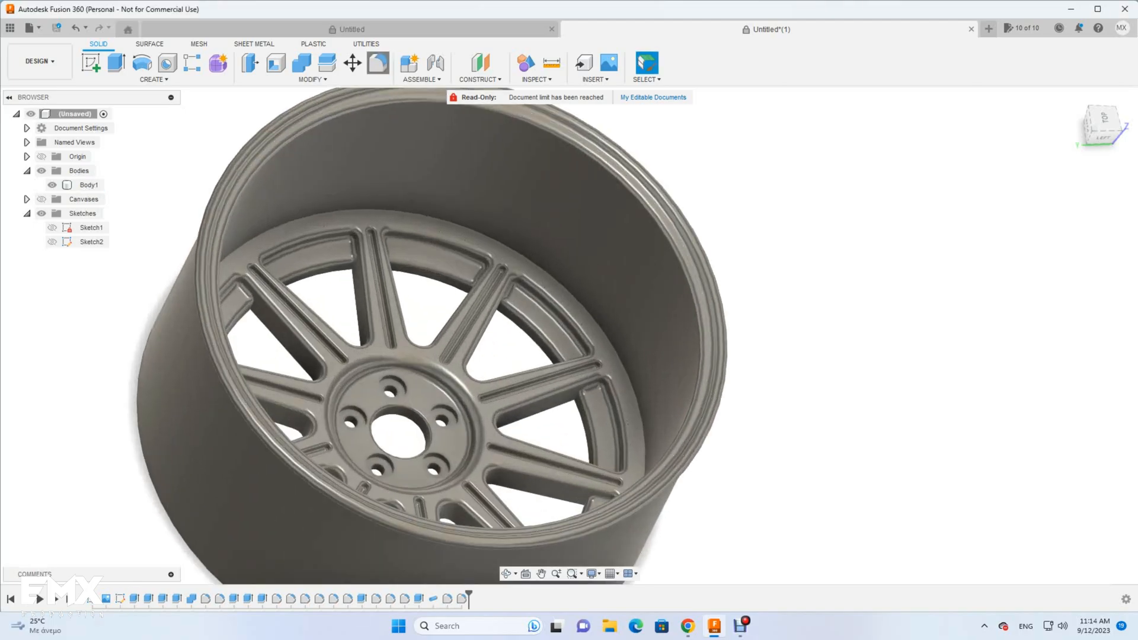
{"action": "left_click", "coordinate": [514, 528]}
{"action": "middle_click_drag", "start_coordinate": [513, 529], "coordinate": [551, 292], "text": "shift"}
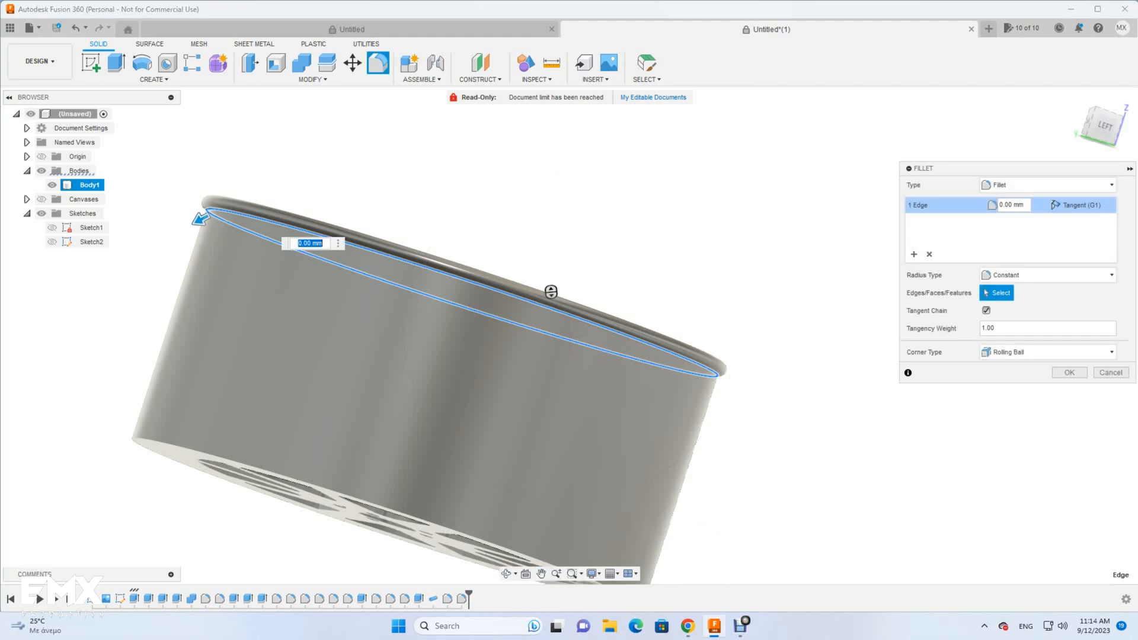
{"action": "key", "text": "Return"}
- Examine the finished wheel from the side and the open end, toggling the visibility of Body1 and the reference canvas to compare them
{"action": "scroll", "coordinate": [545, 475], "scroll_direction": "down", "scroll_amount": 5}
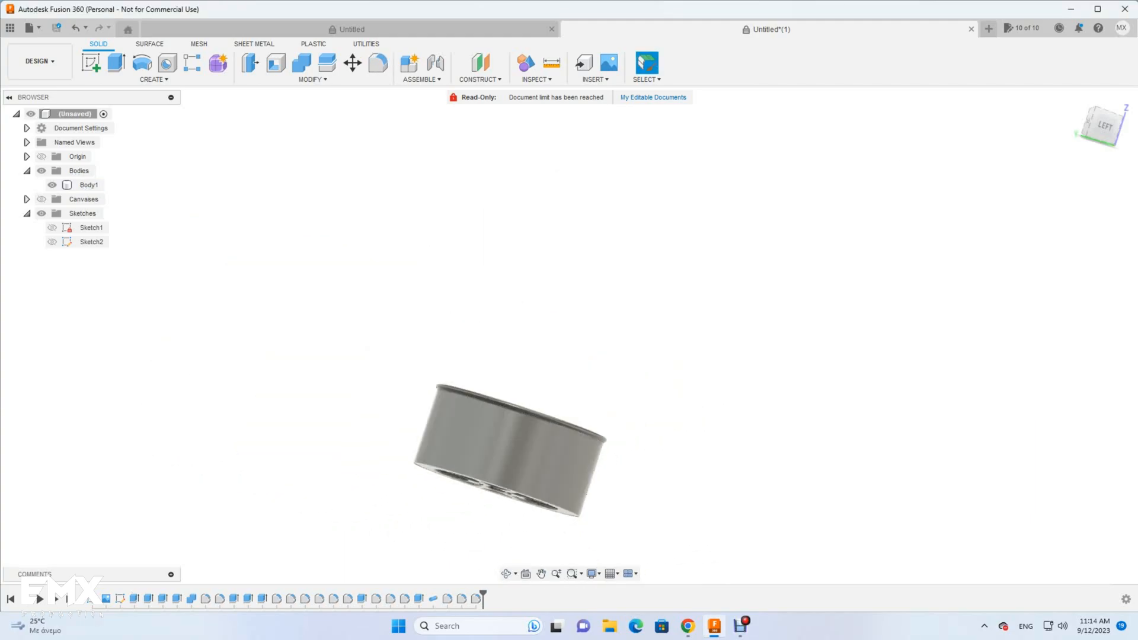
{"action": "middle_click_drag", "start_coordinate": [516, 450], "coordinate": [524, 326], "text": "shift"}
{"action": "middle_click_drag", "start_coordinate": [470, 384], "coordinate": [457, 374], "text": "shift"}
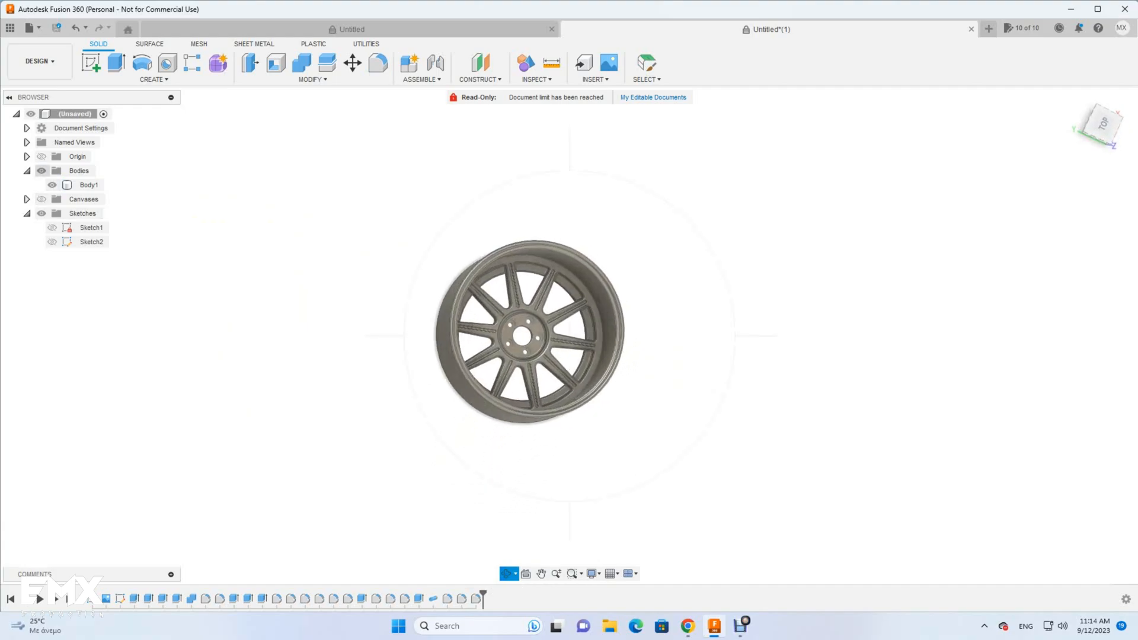
{"action": "left_click", "coordinate": [52, 185]}
{"action": "left_click", "coordinate": [52, 184]}
{"action": "left_click", "coordinate": [53, 184]}
{"action": "left_click", "coordinate": [41, 198]}
{"action": "left_click", "coordinate": [52, 184]}
{"action": "middle_click_drag", "start_coordinate": [533, 356], "coordinate": [554, 353], "text": "shift"}
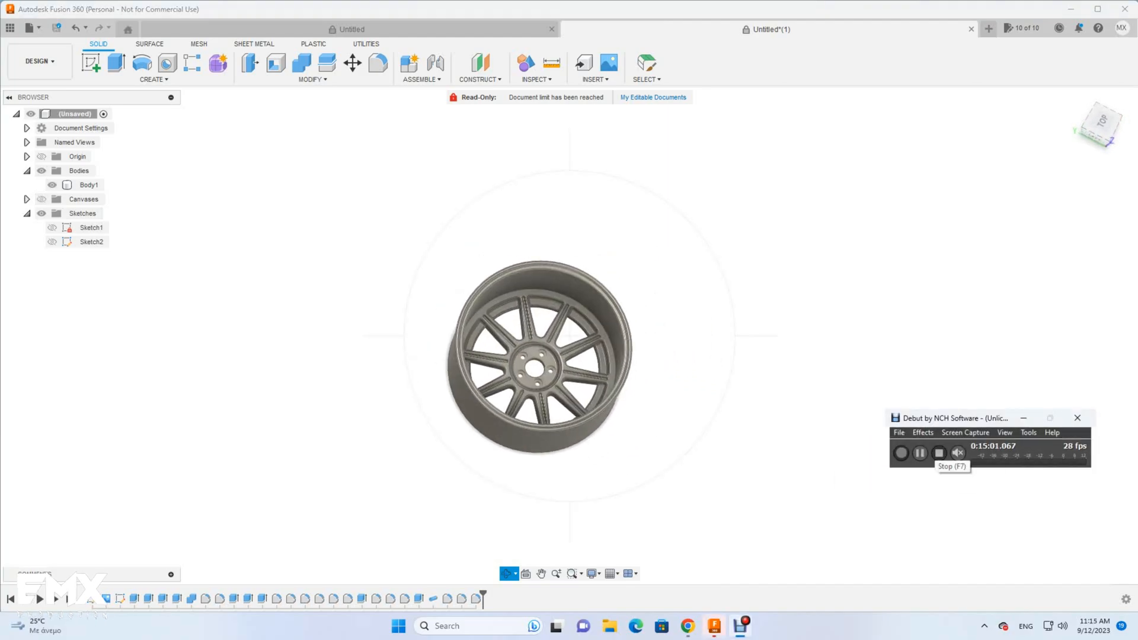